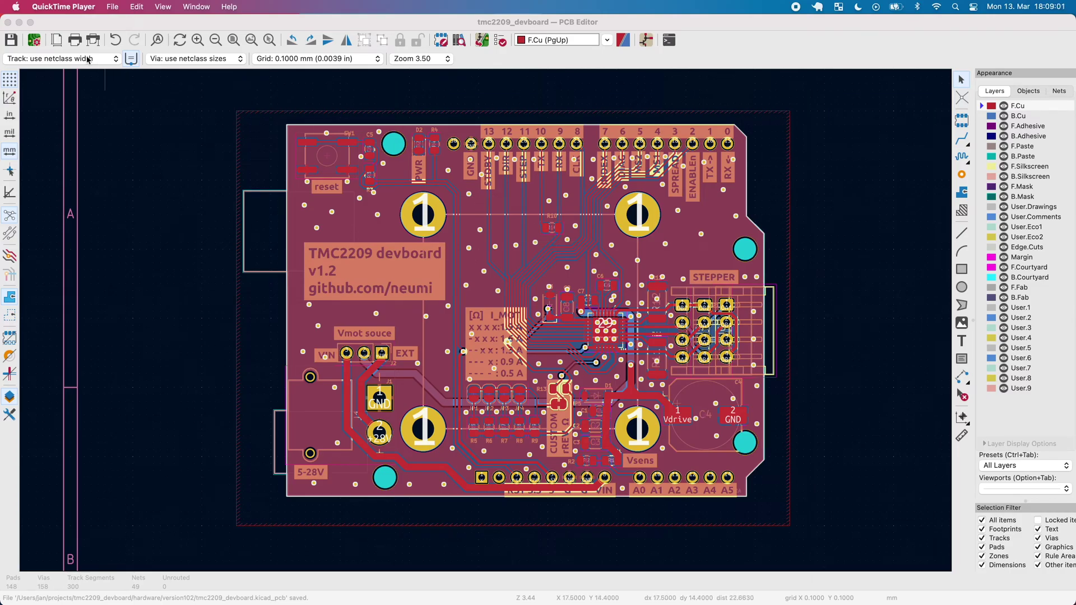
- Close the PCB Editor and the tmc2209_devboard project window
click(81, 32)
click(20, 22)
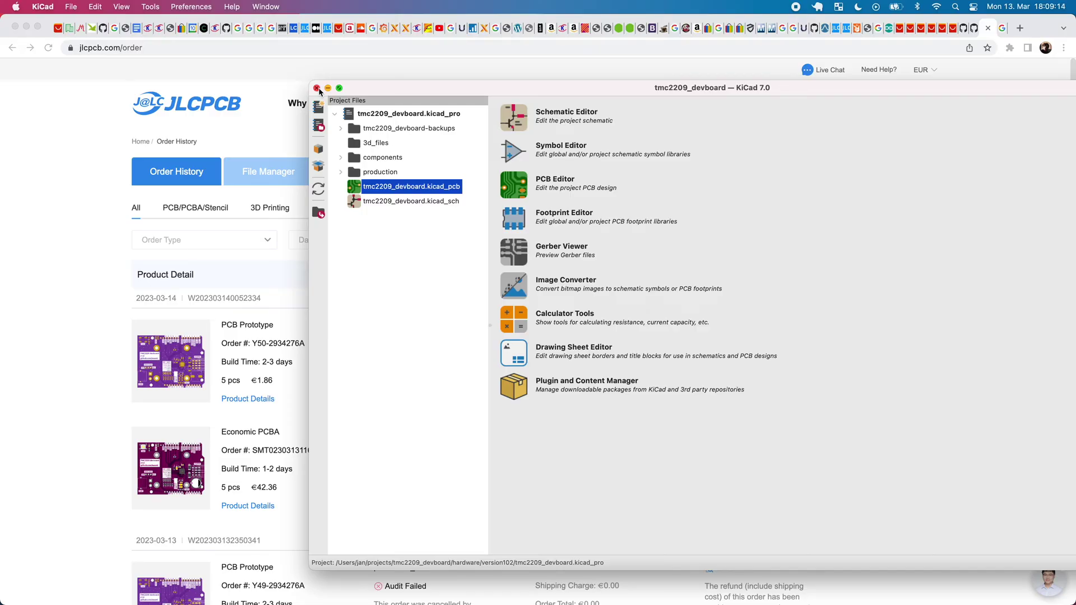
click(317, 89)
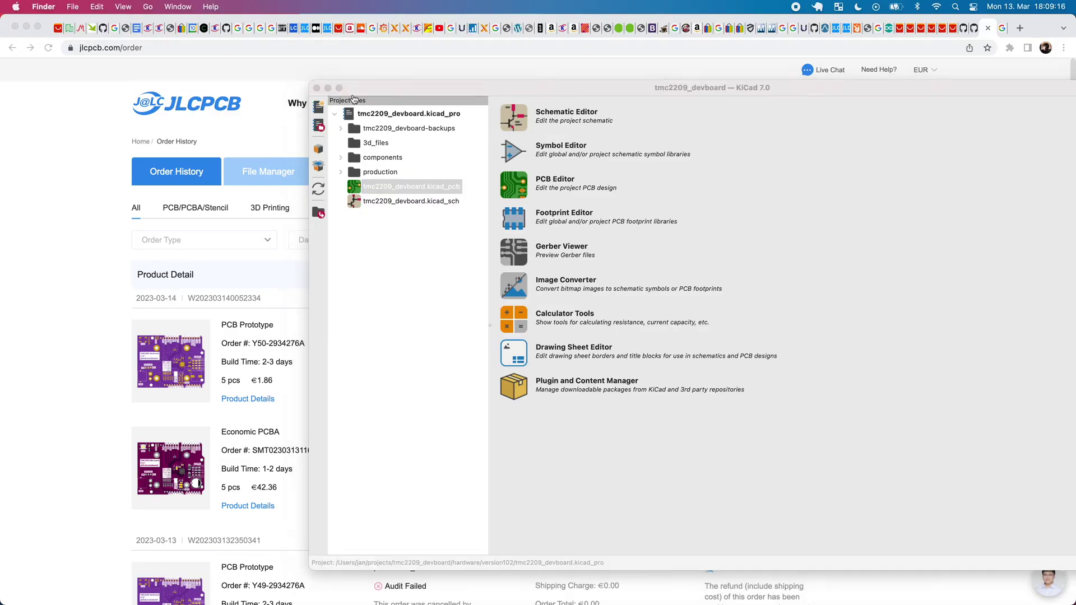
- Open a new Finder window and go to the version102 folder inside tmc2209_devboard's hardware folder
key(super+n)
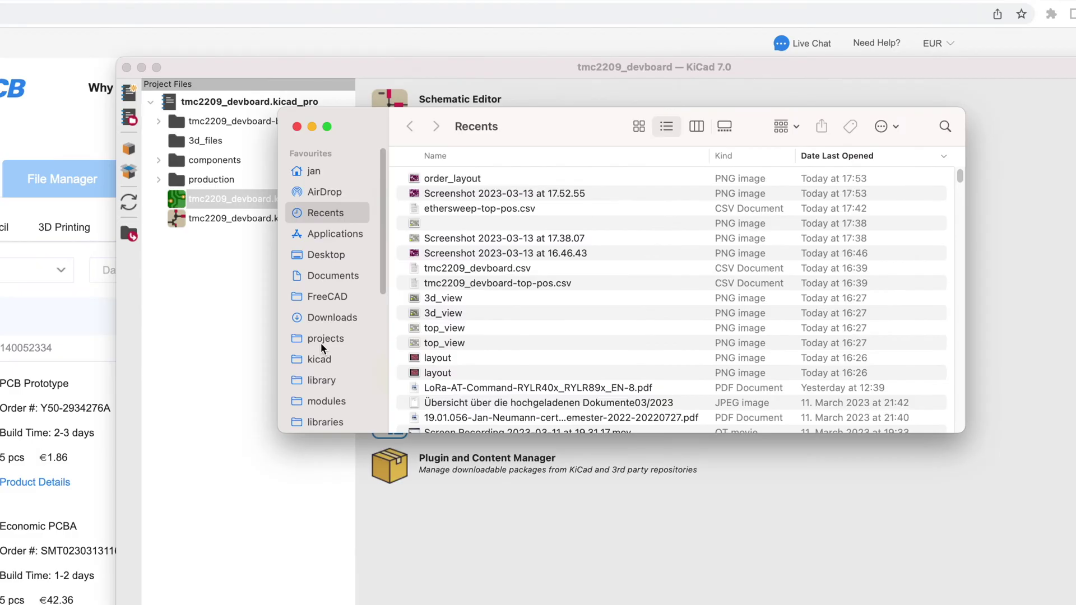
click(465, 291)
double_click(456, 178)
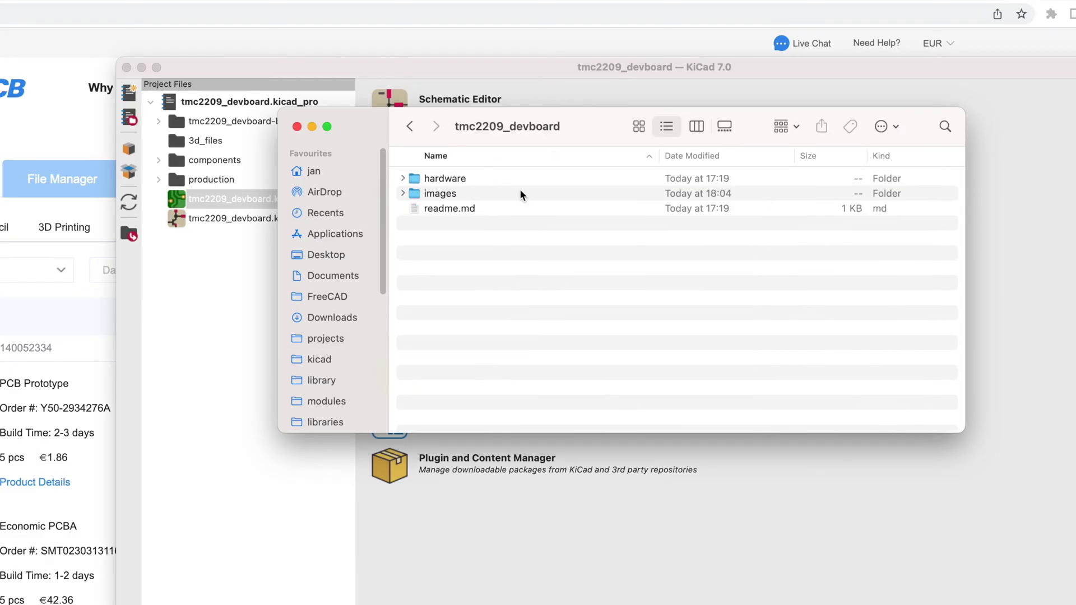
double_click(462, 180)
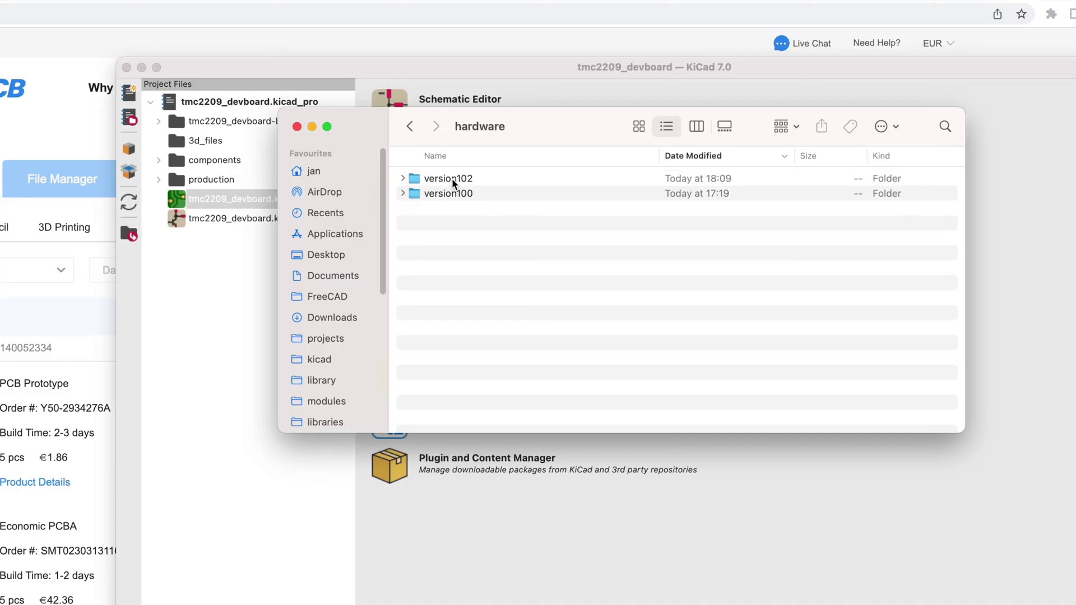
double_click(452, 178)
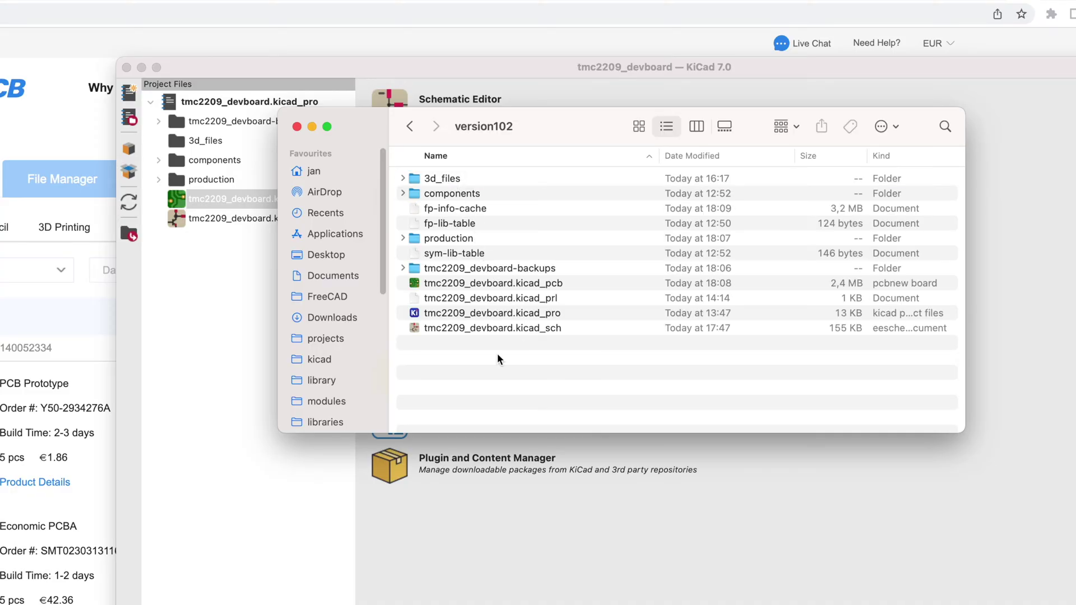
- Delete all files inside the production folder and return to the version102 folder
click(456, 239)
double_click(455, 239)
key(super+a)
right_click(454, 211)
click(501, 278)
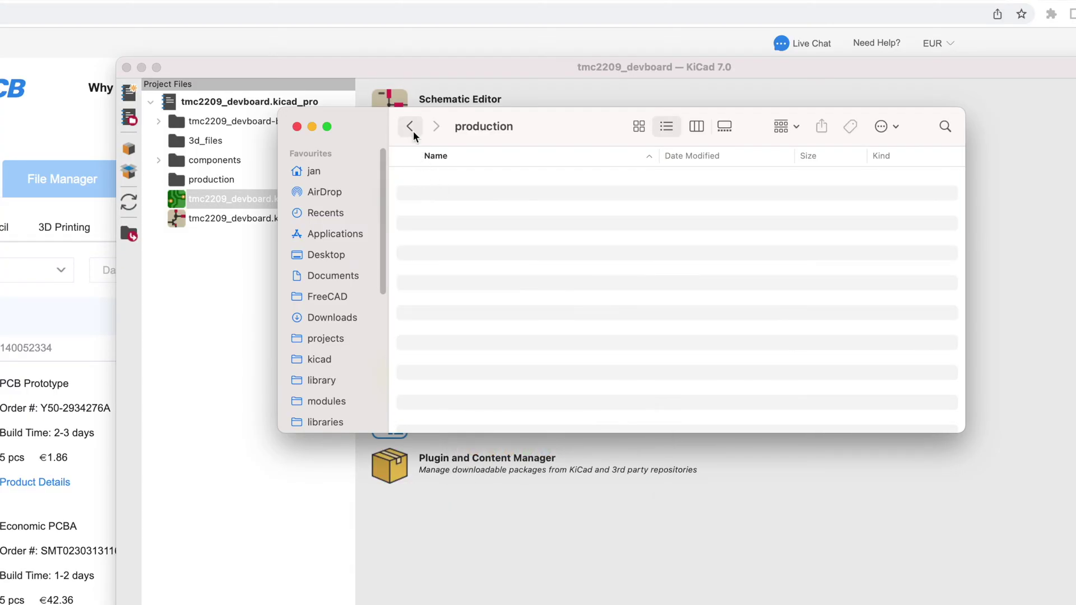
click(410, 127)
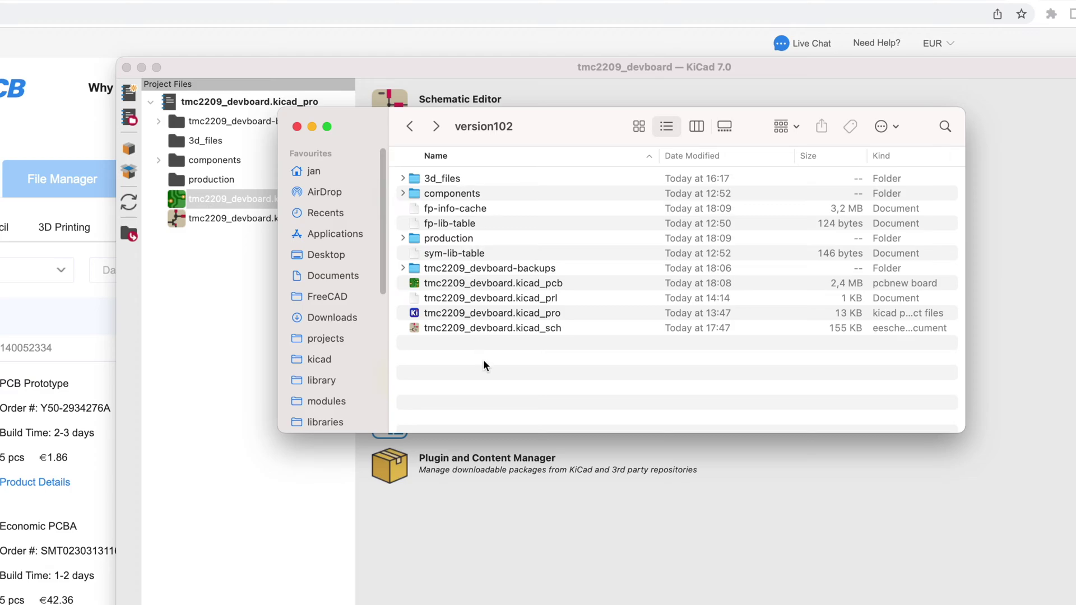
click(438, 241)
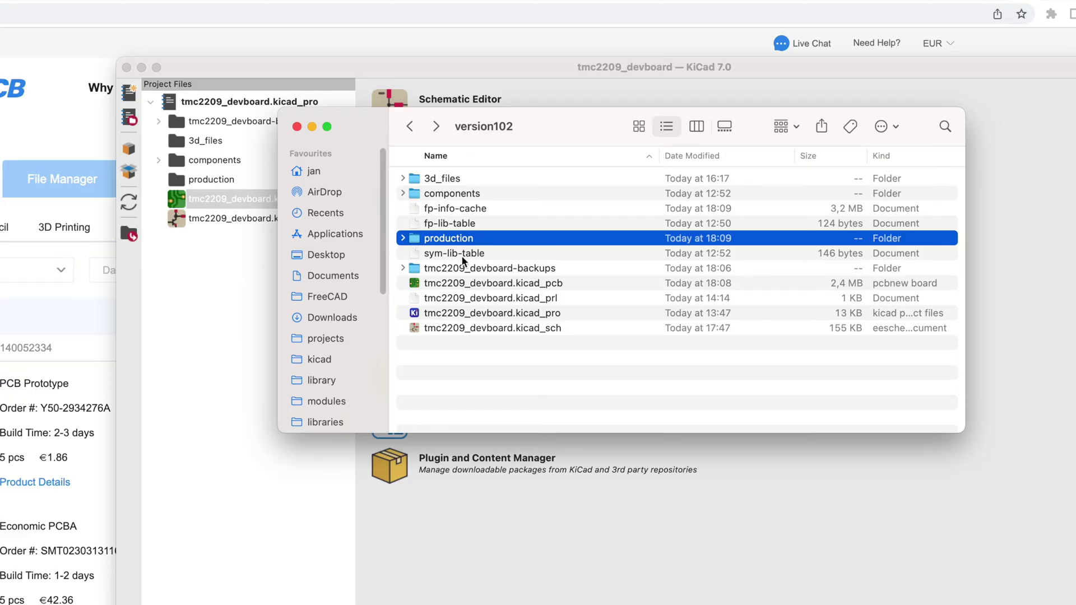
- Reopen the tmc2209_devboard.kicad_pro project and open its board in the PCB Editor
drag(343, 130, 265, 171)
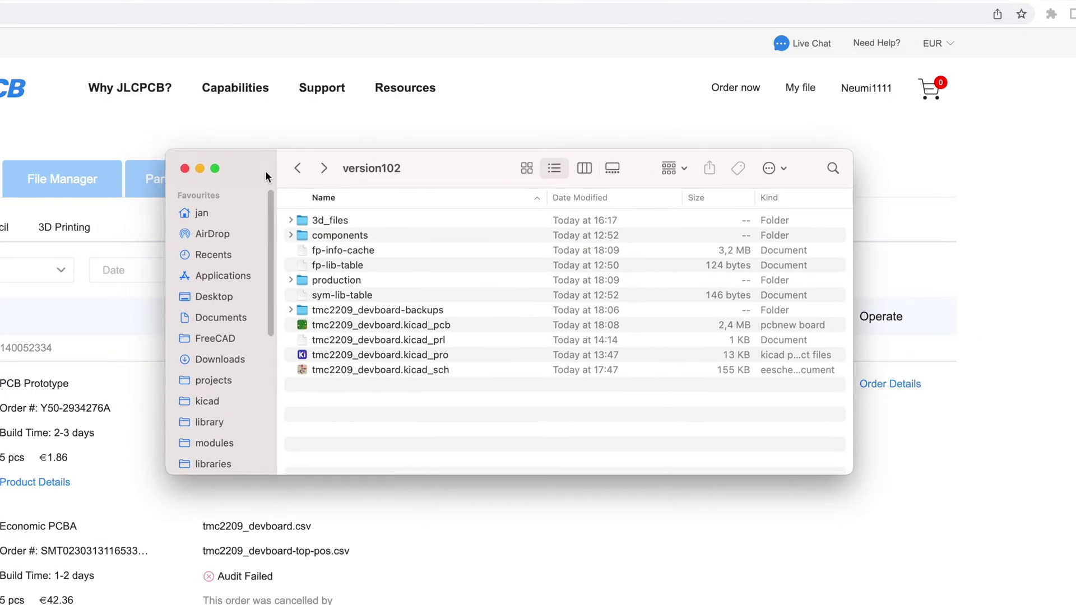
double_click(356, 356)
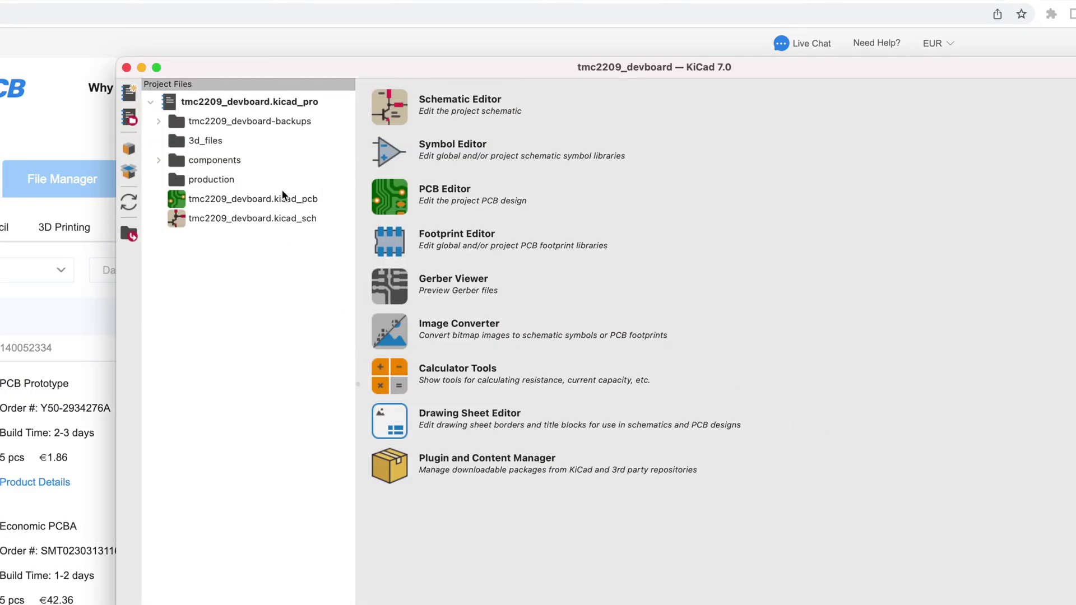
double_click(147, 201)
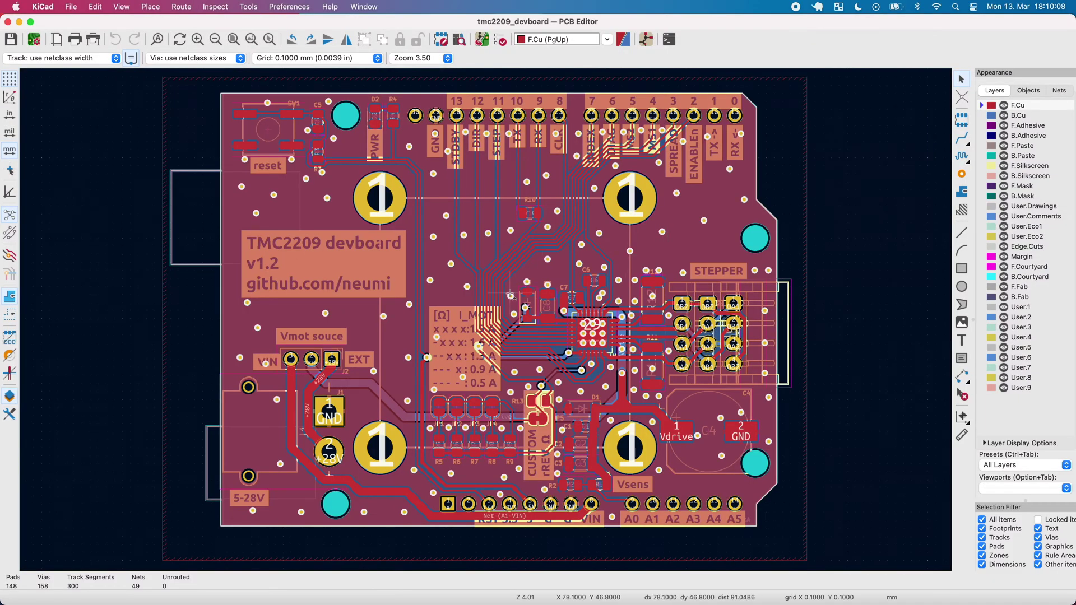
- Move the VIN silkscreen label slightly farther away from the motor supply header J2
scroll(470, 295, up, 2)
scroll(470, 295, down, 2)
scroll(470, 295, down, 1)
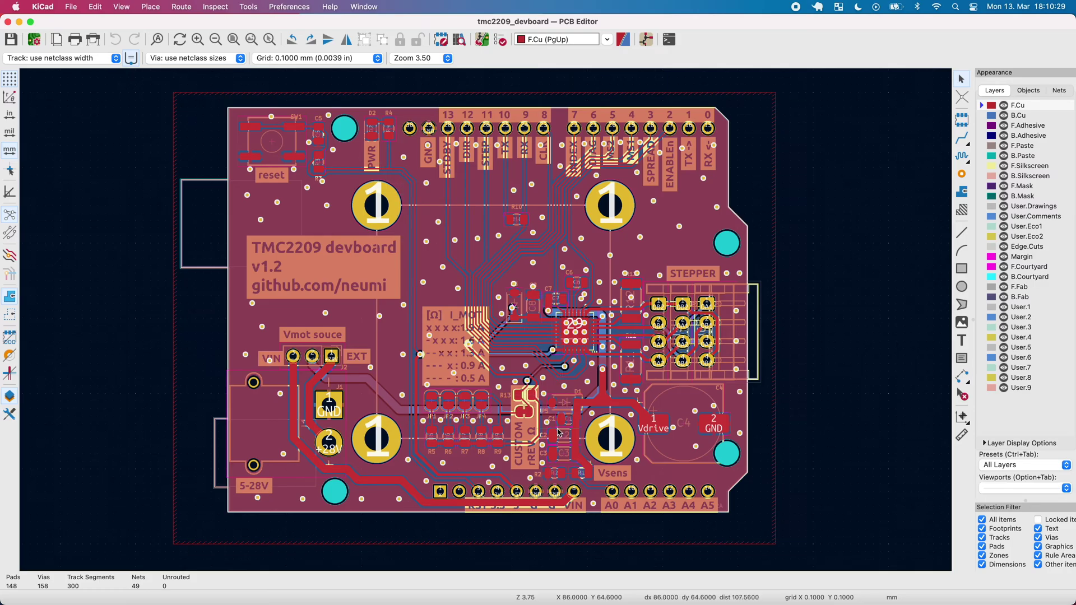
scroll(314, 351, up, 2)
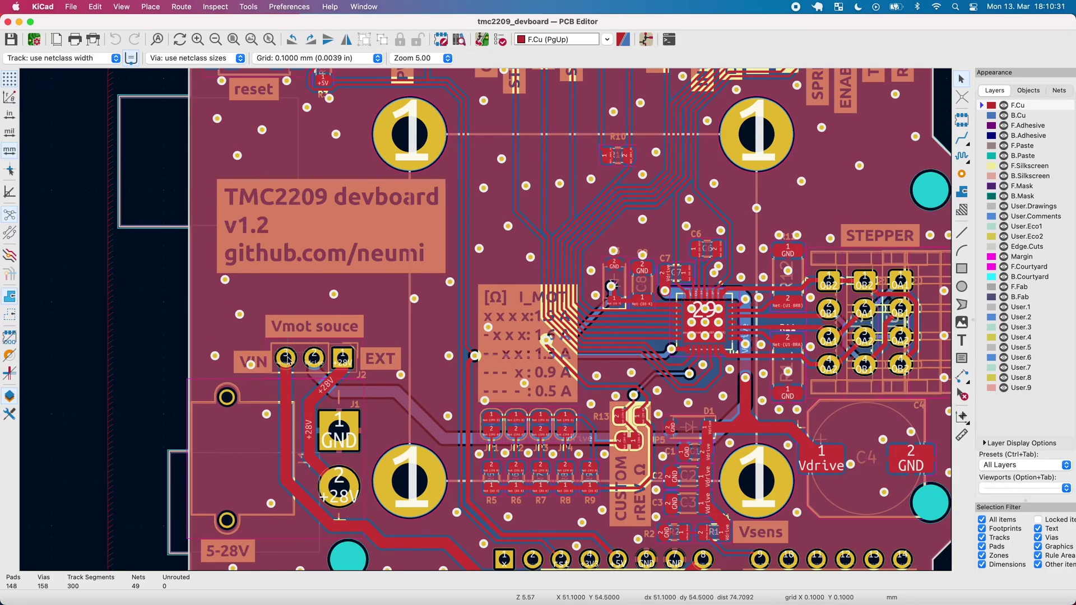
scroll(297, 361, down, 2)
scroll(297, 362, up, 7)
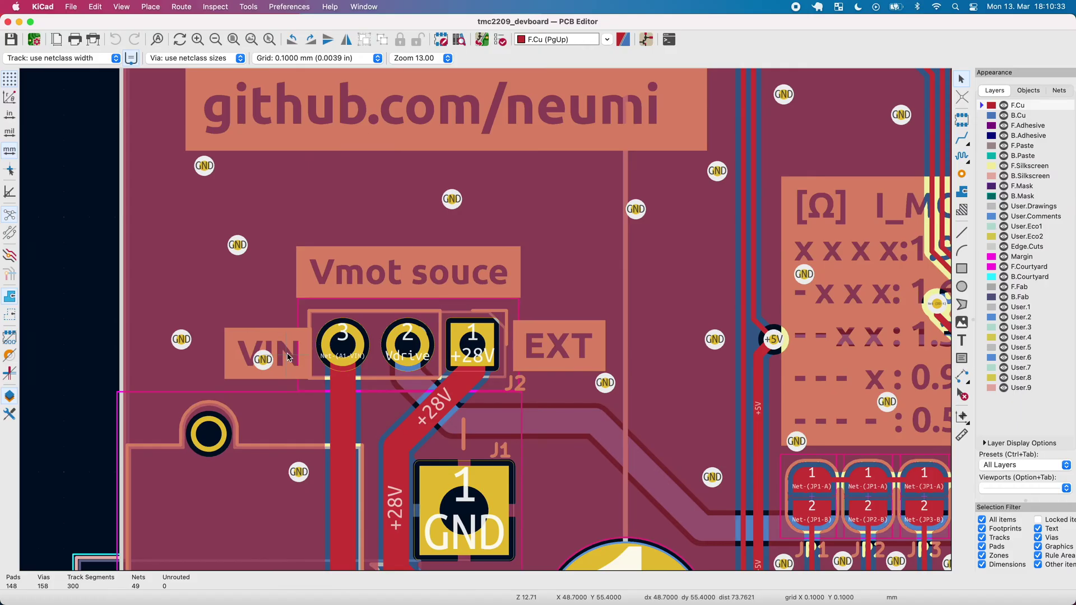
click(284, 347)
key(m)
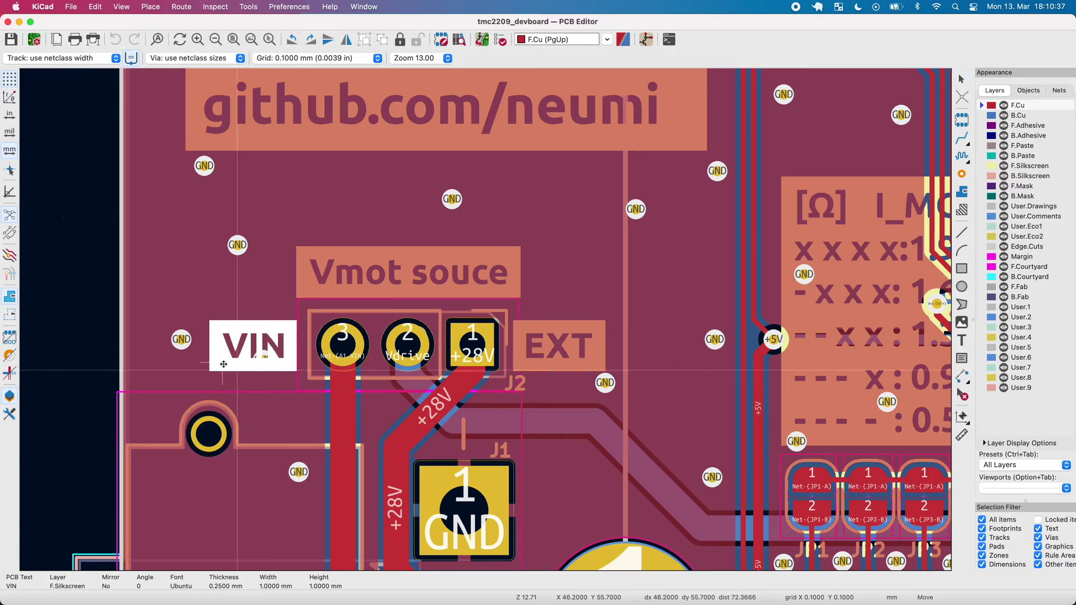
click(224, 364)
- Shift the EXT silkscreen label slightly outward from header J2 and save the board
click(527, 360)
key(m)
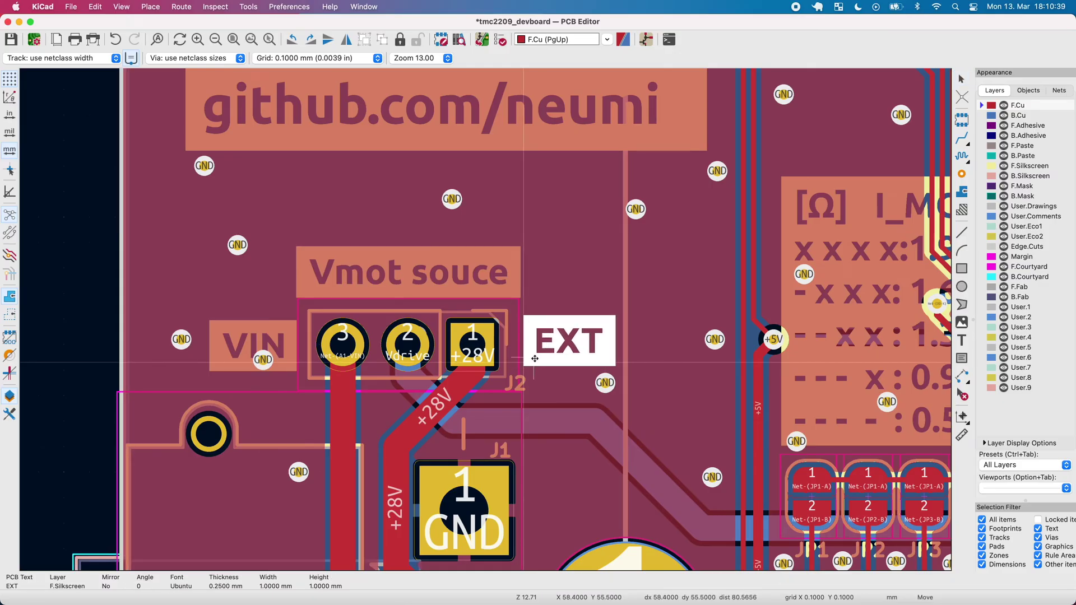
click(532, 359)
scroll(430, 348, down, 2)
scroll(429, 349, down, 3)
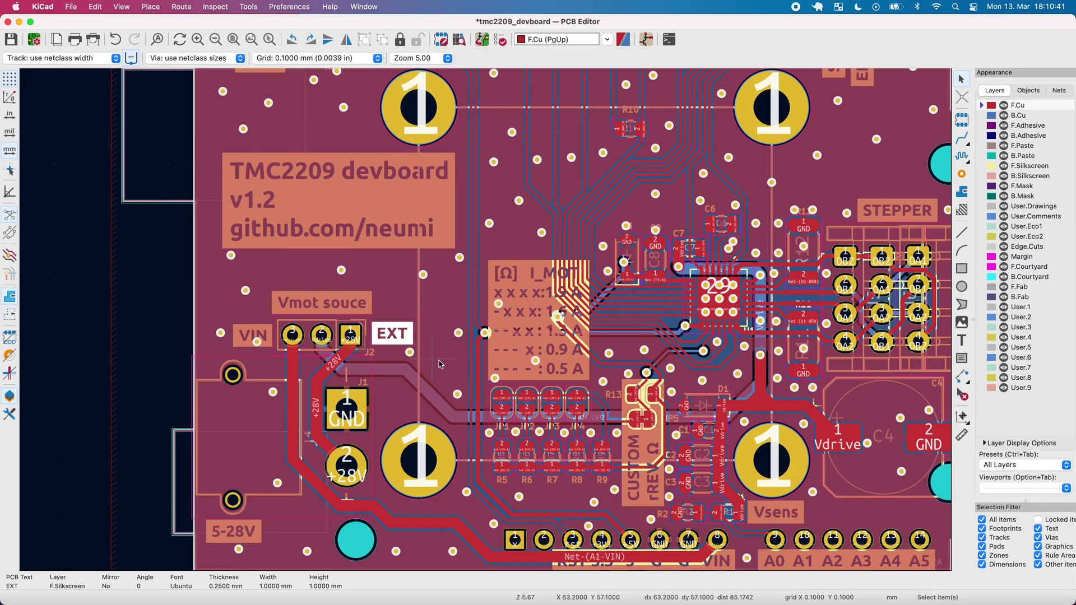
key(ctrl+s)
- Inspect the board in the 3D Viewer, including driver U1, the silkscreen labels and resistor R13
scroll(521, 438, up, 3)
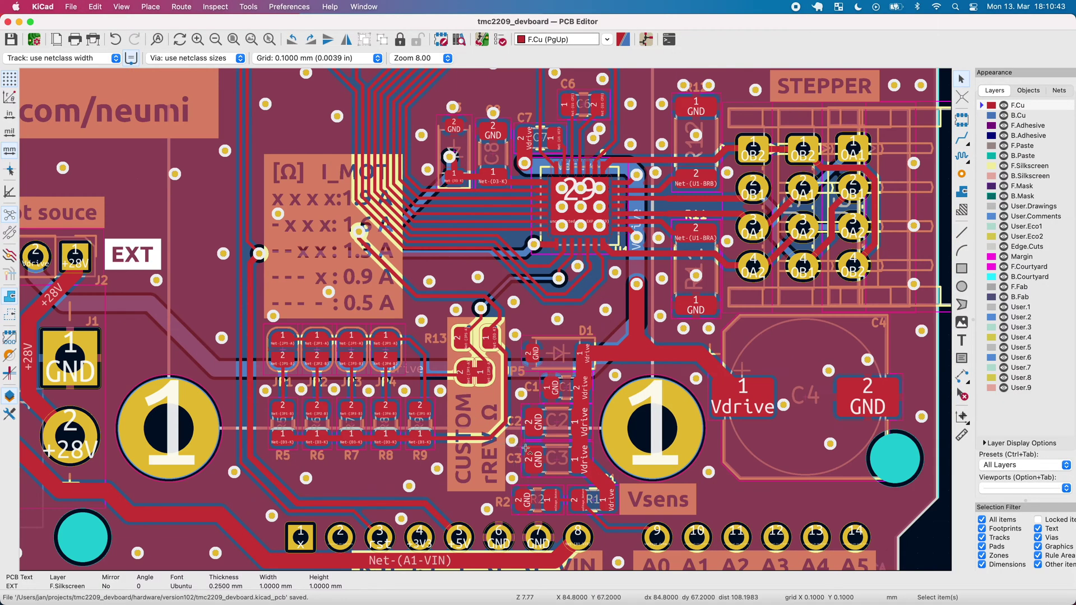
click(122, 7)
click(130, 59)
scroll(582, 367, up, 3)
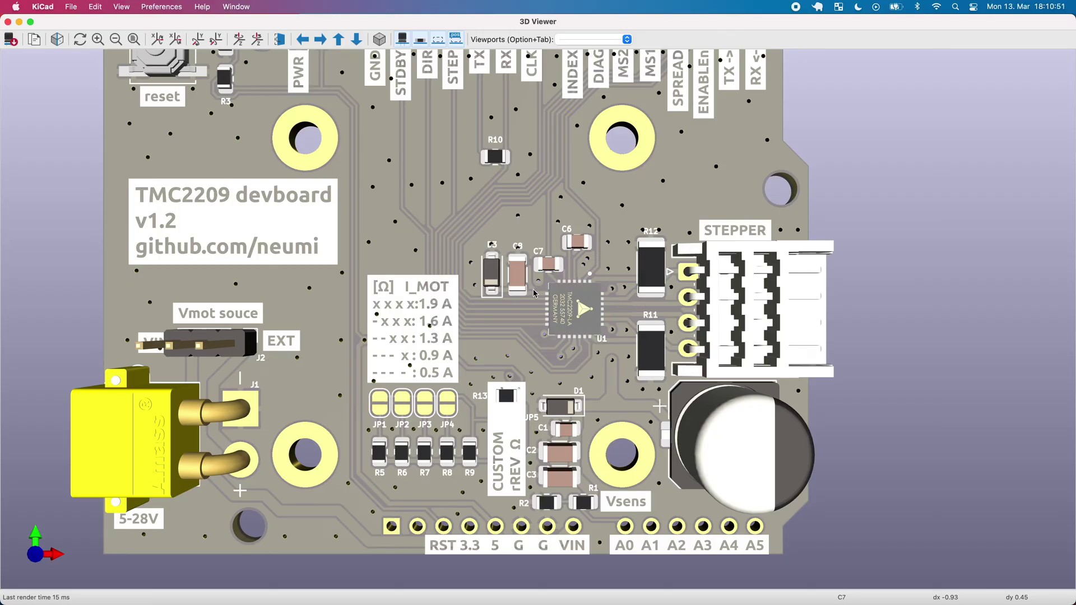
scroll(587, 317, up, 2)
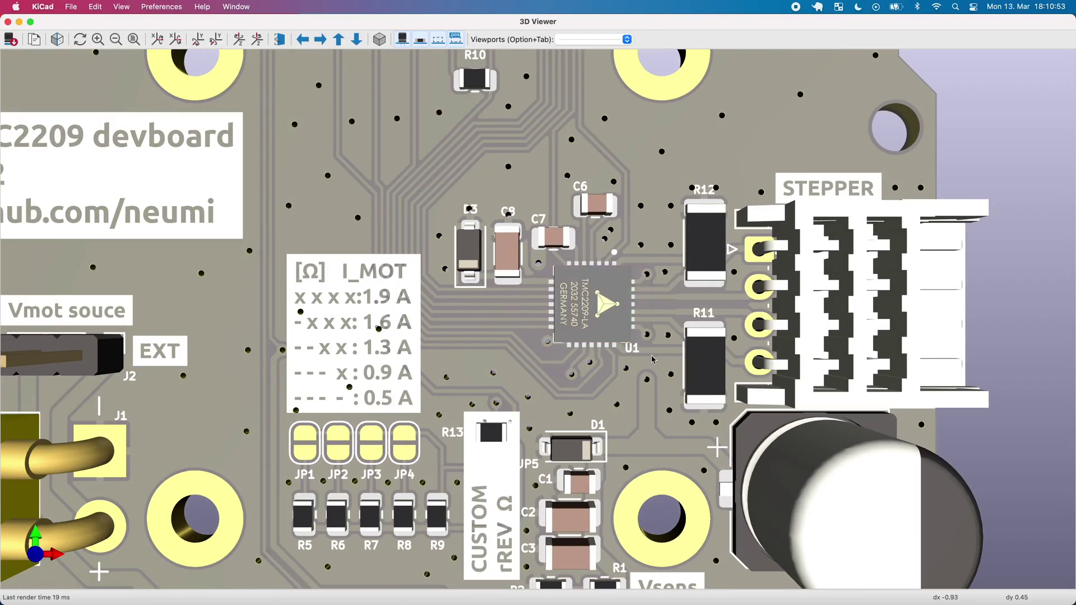
scroll(632, 275, up, 2)
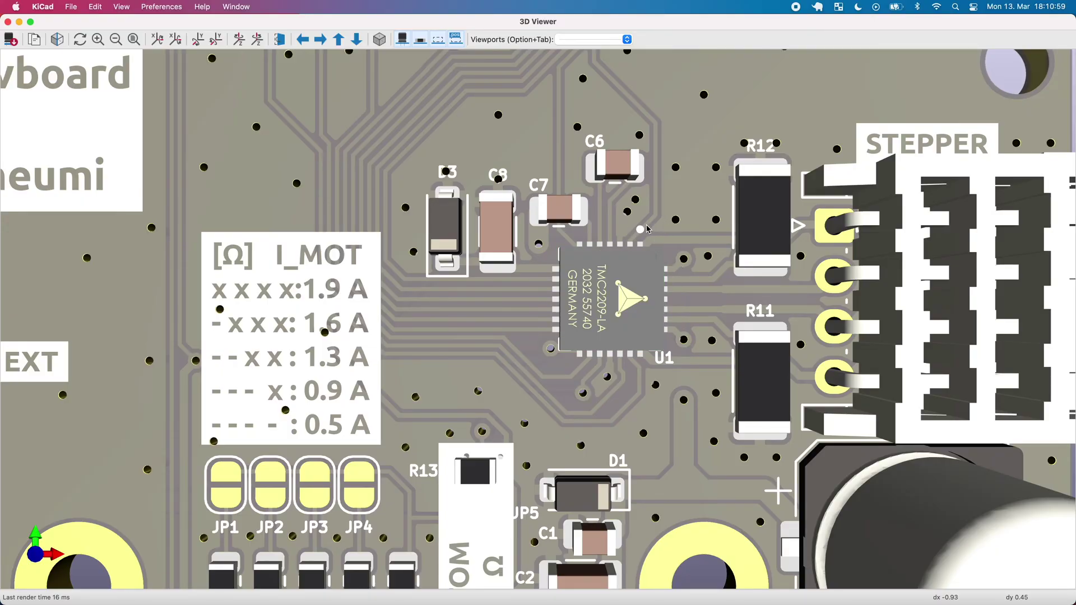
scroll(647, 229, down, 4)
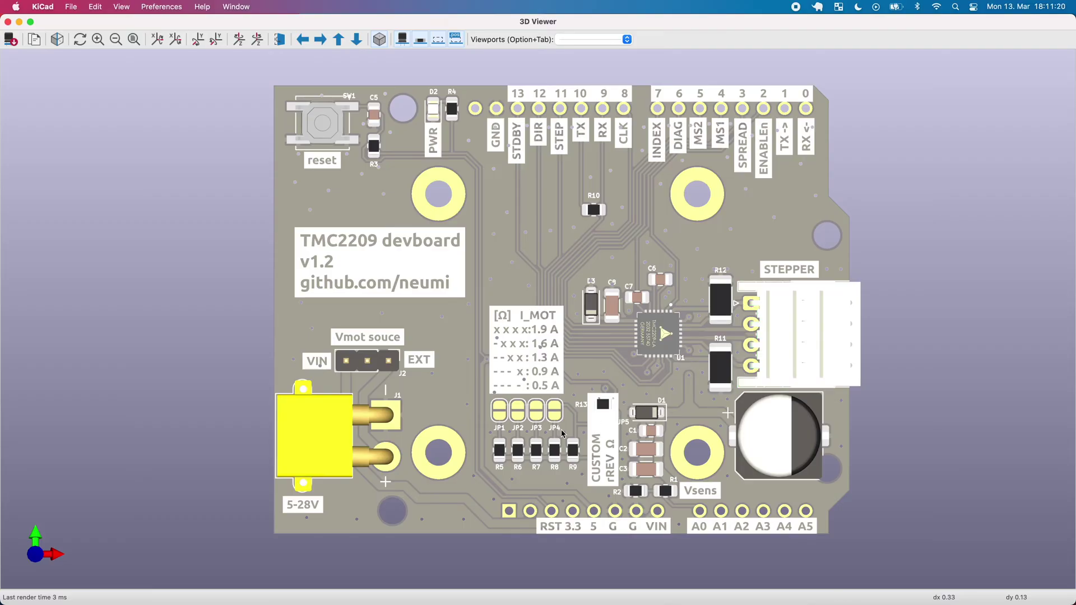
scroll(601, 399, up, 5)
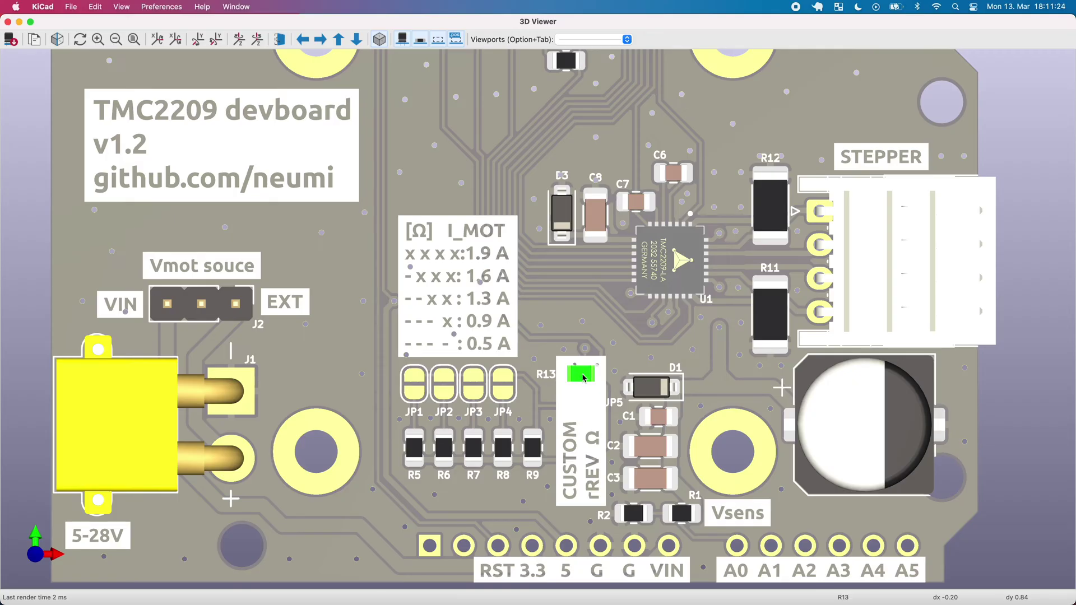
click(8, 21)
- Check the fabrication attributes in the footprint properties of resistor R13
scroll(511, 331, up, 4)
click(425, 324)
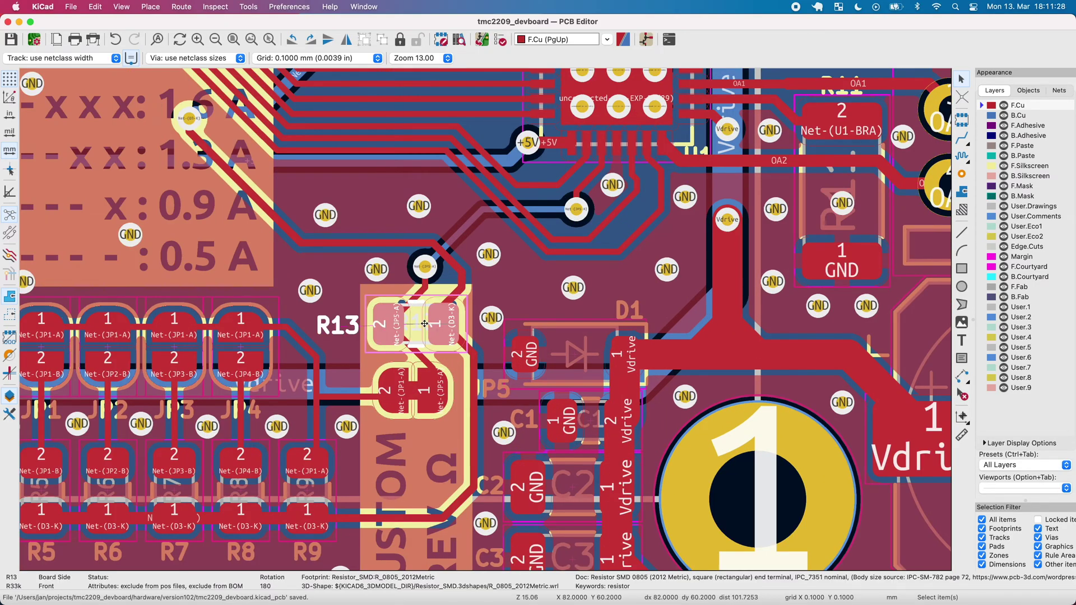
key(alt+3)
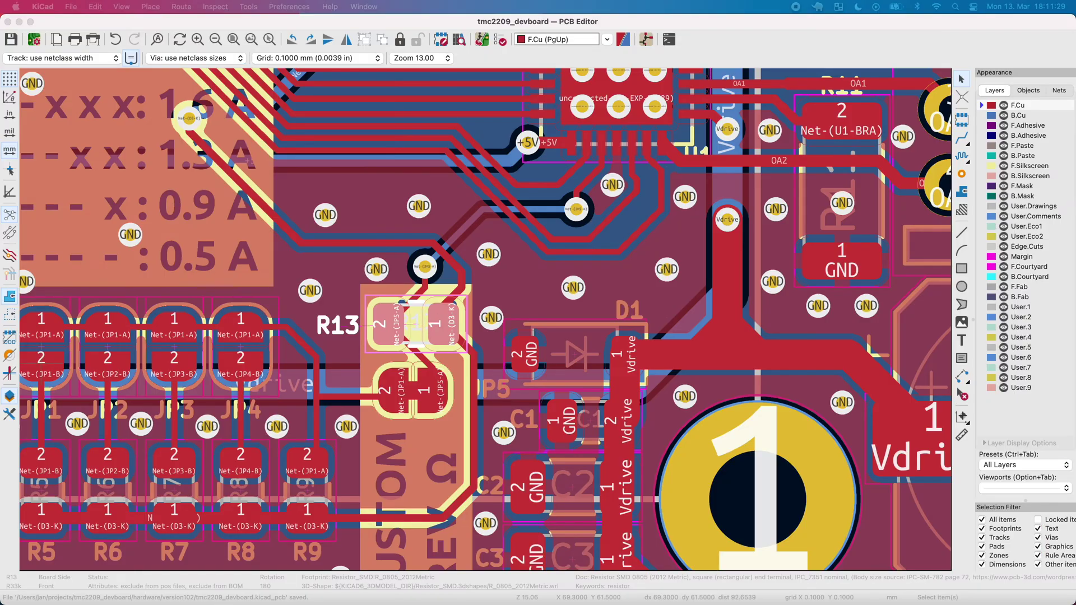
double_click(416, 324)
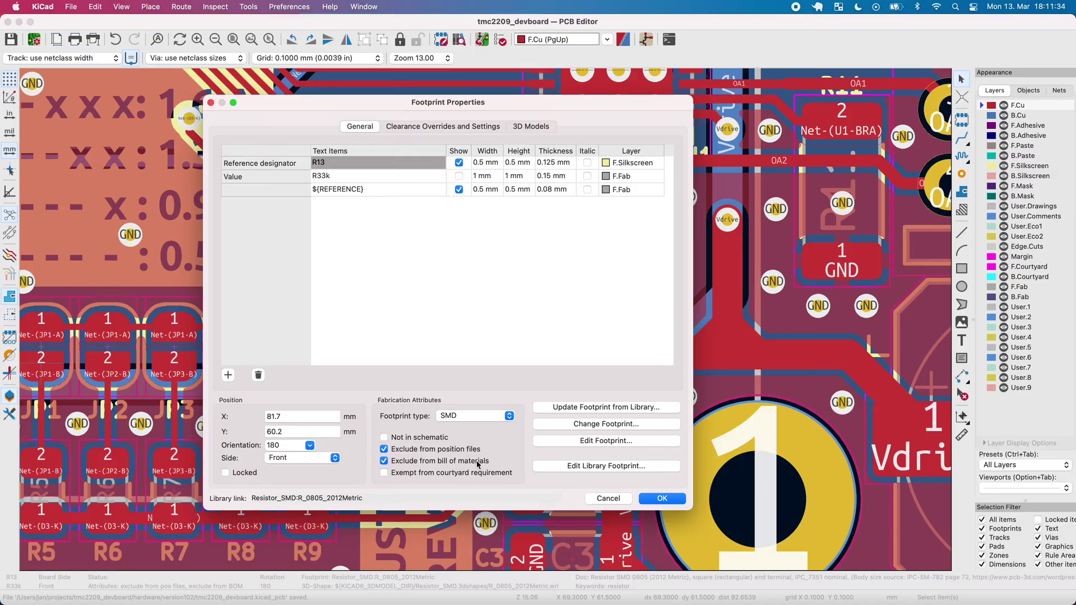
click(670, 498)
- Switch to the Schematic Editor and check the Do not populate attribute of resistor R13
scroll(540, 404, down, 5)
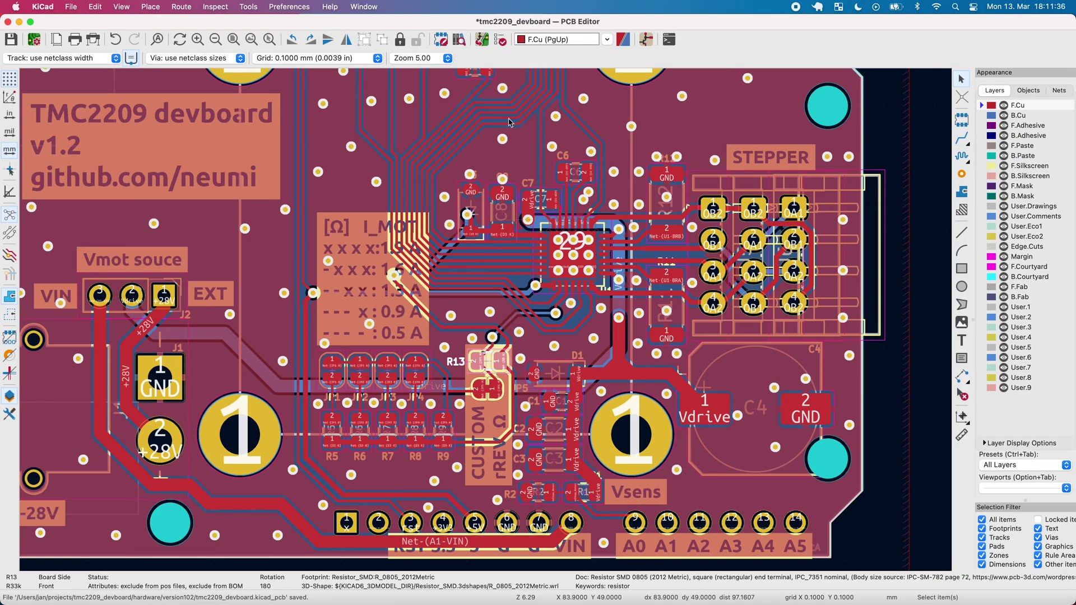
key(alt+3)
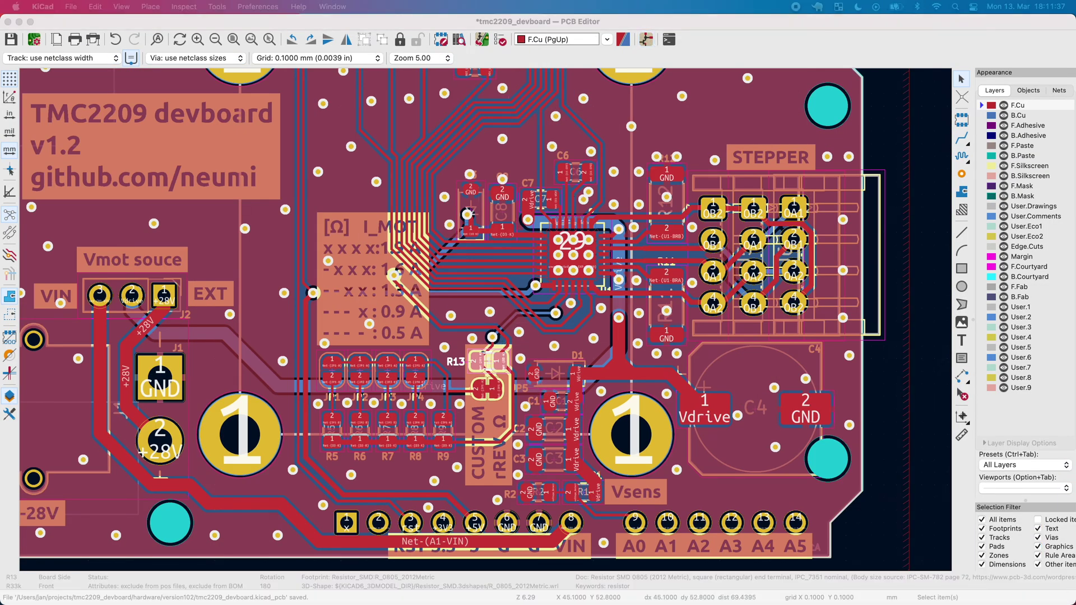
scroll(368, 340, up, 5)
scroll(369, 340, down, 3)
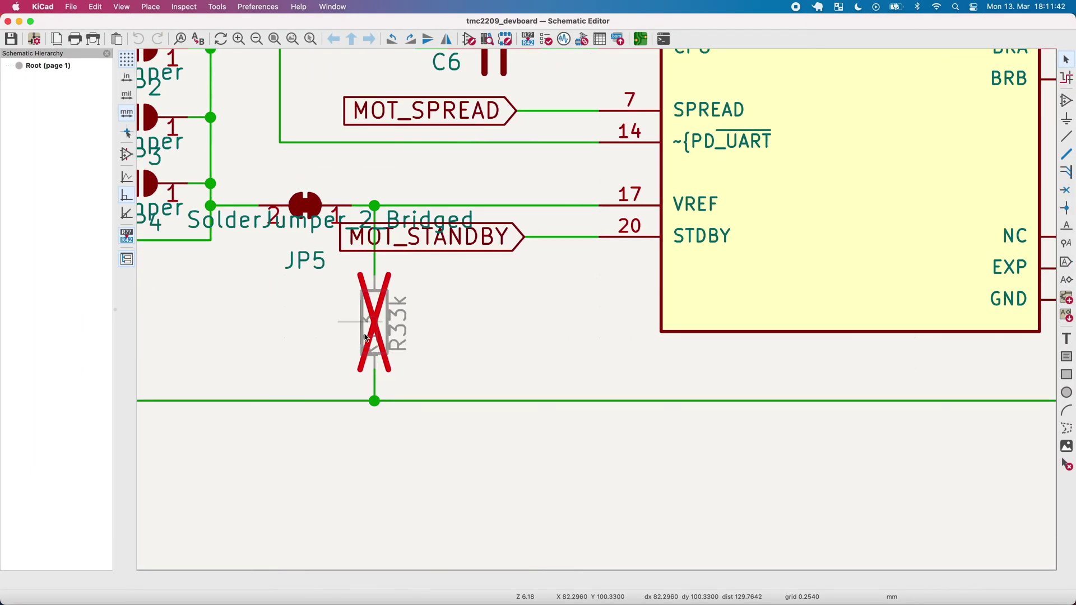
double_click(384, 317)
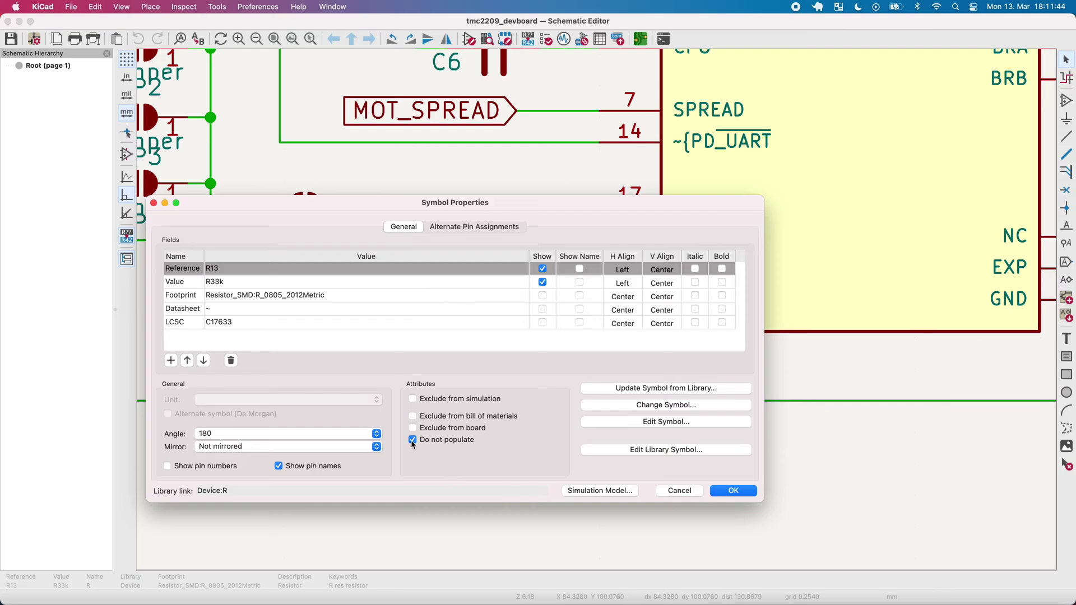
key(Return)
- Return to the PCB Editor and open the plot settings for the board
key(super+Tab)
scroll(561, 382, down, 2)
scroll(561, 381, up, 2)
scroll(560, 381, down, 3)
key(Escape)
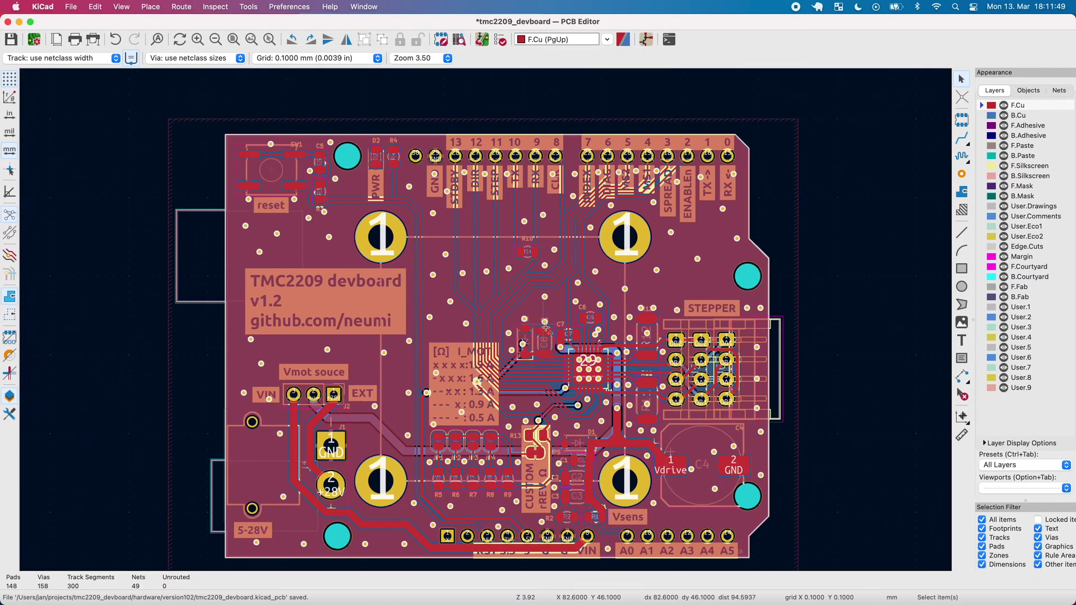
click(70, 7)
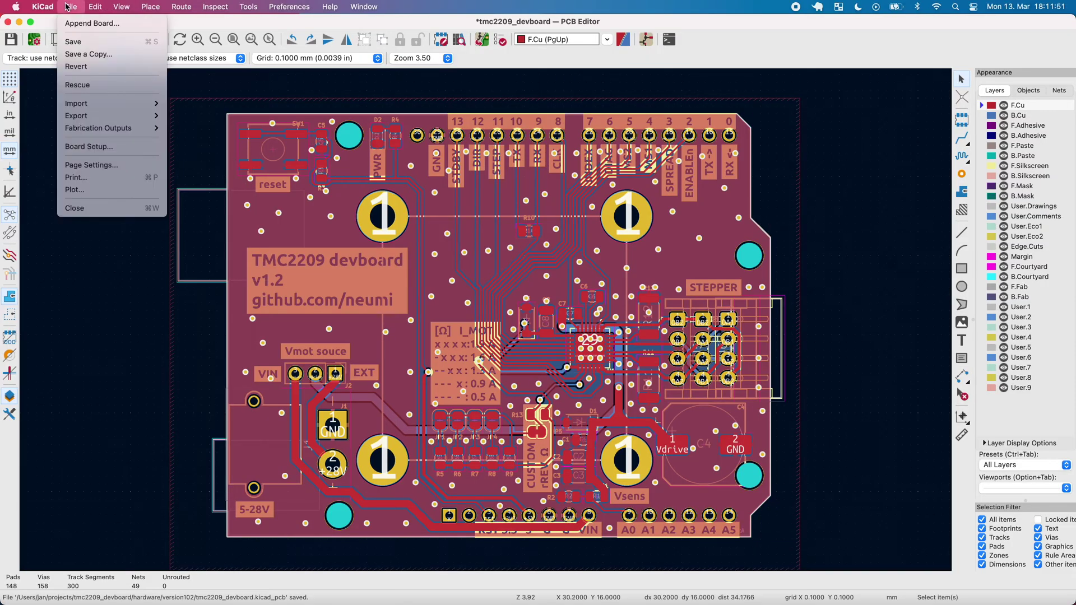
click(94, 191)
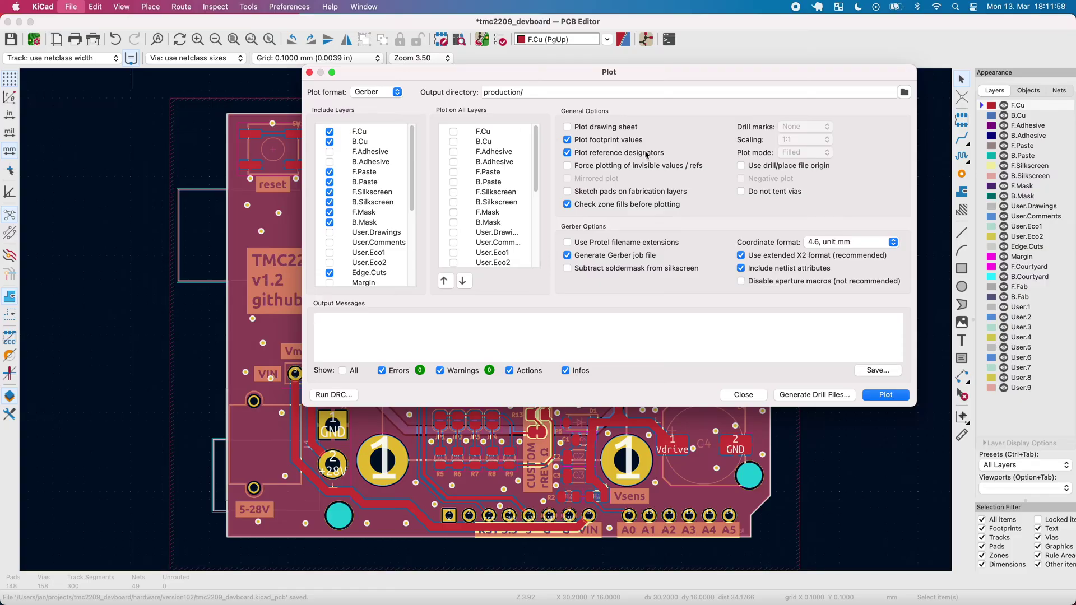
- Review the layers included in the Gerber plot and the output directory for the production files
scroll(364, 168, down, 5)
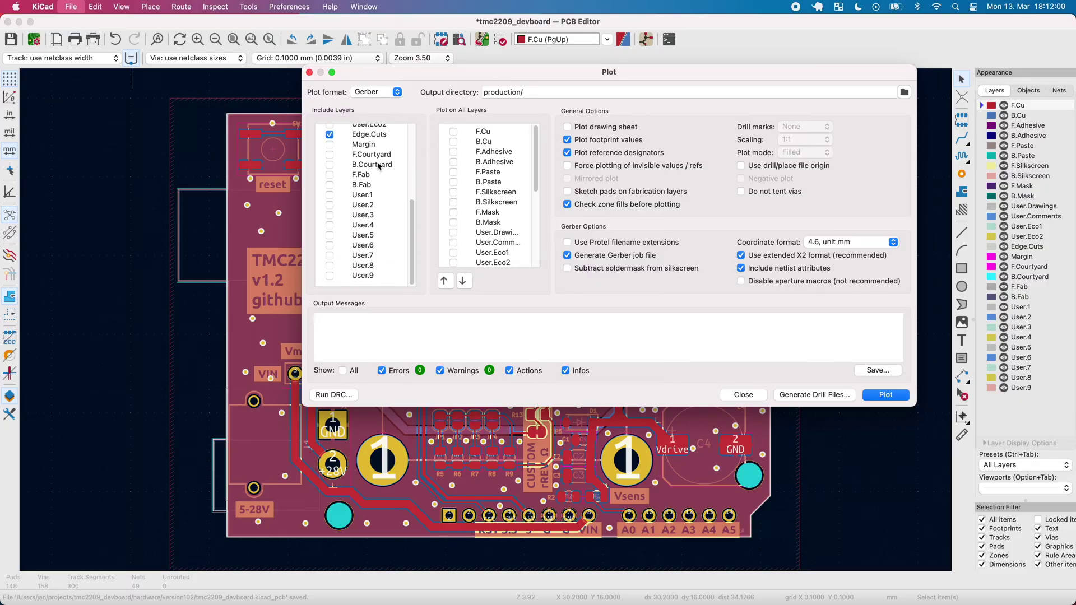
scroll(364, 157, up, 5)
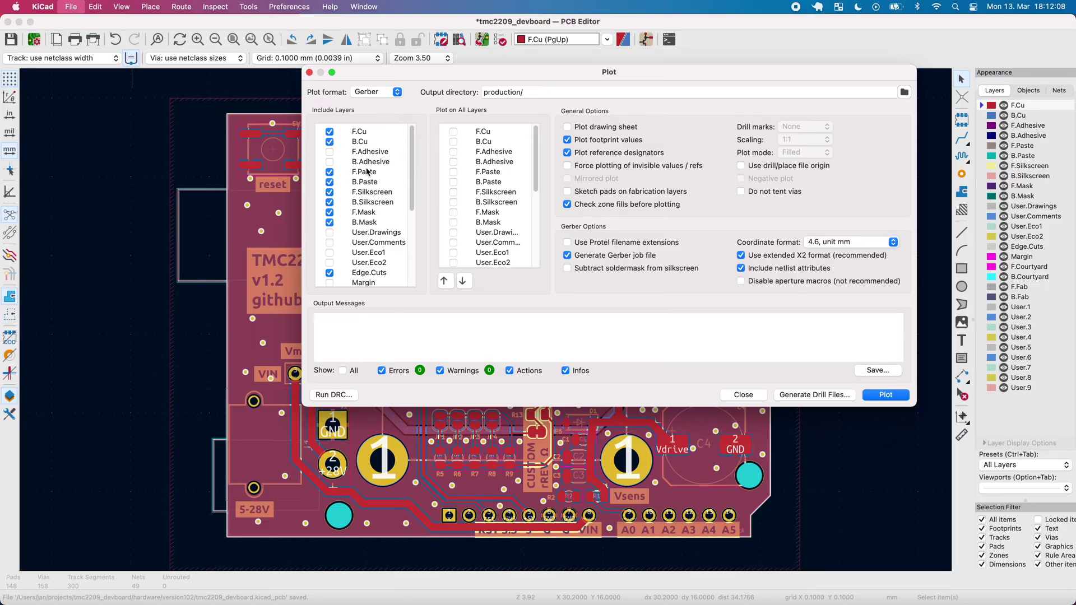
scroll(369, 180, down, 5)
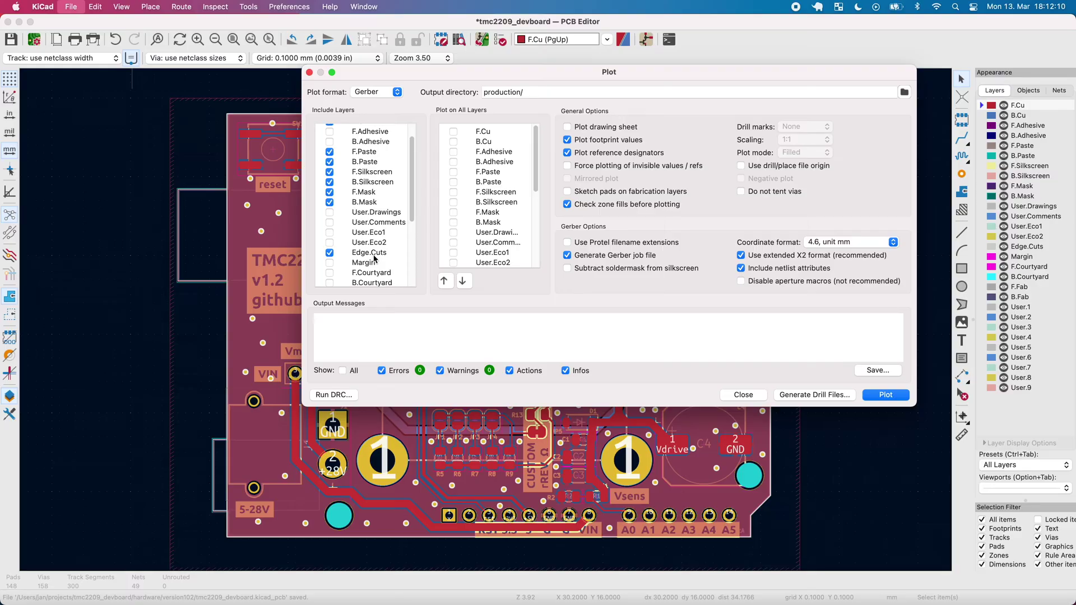
scroll(371, 236, up, 5)
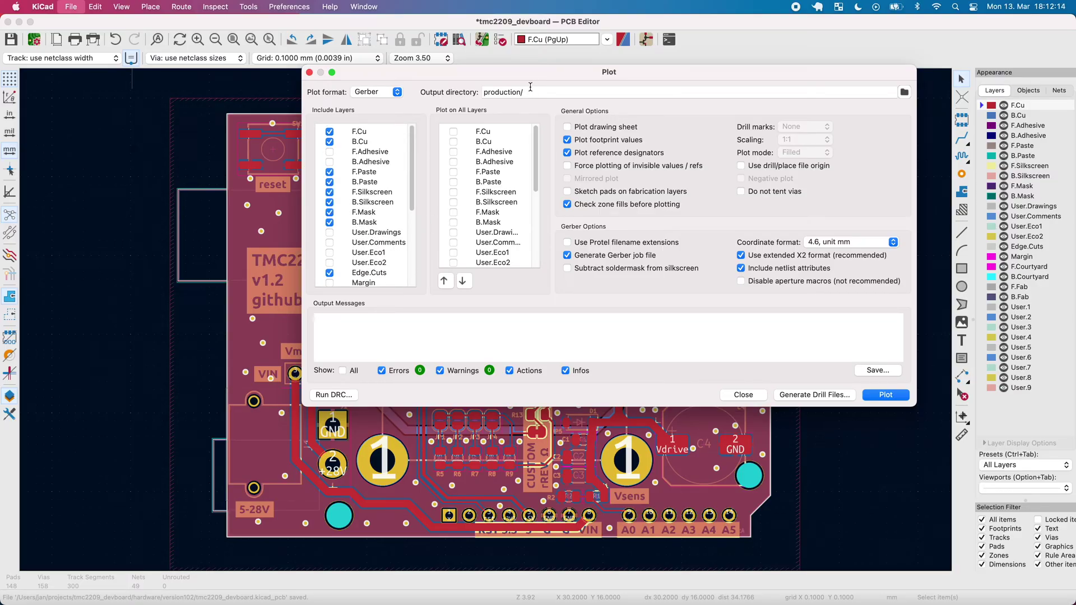
click(493, 92)
click(511, 93)
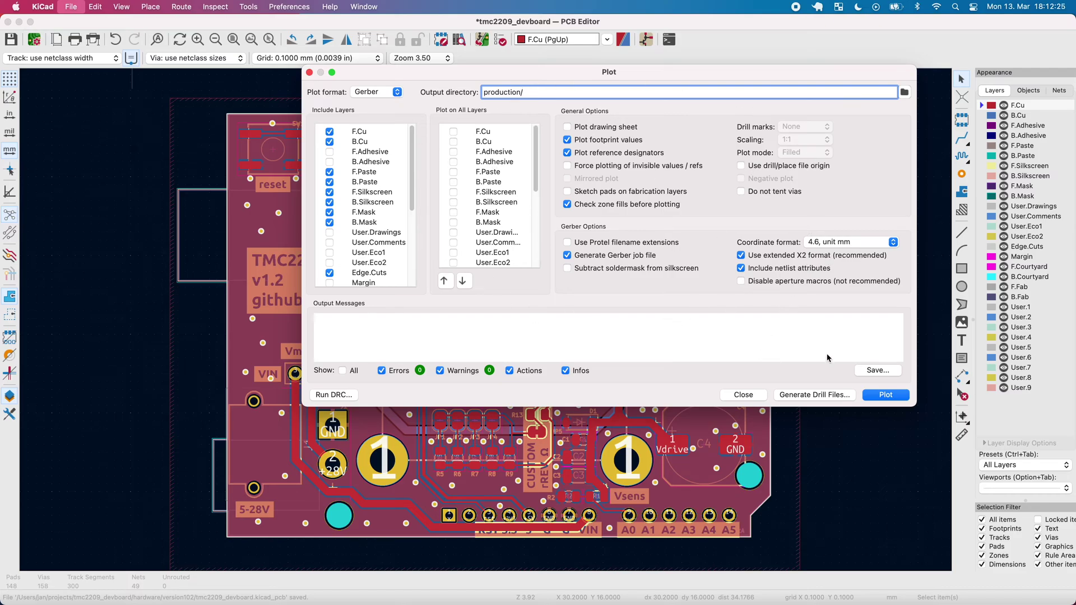
- Generate Excellon drill files in millimetres with absolute origin and decimal format in the production/ folder
click(807, 395)
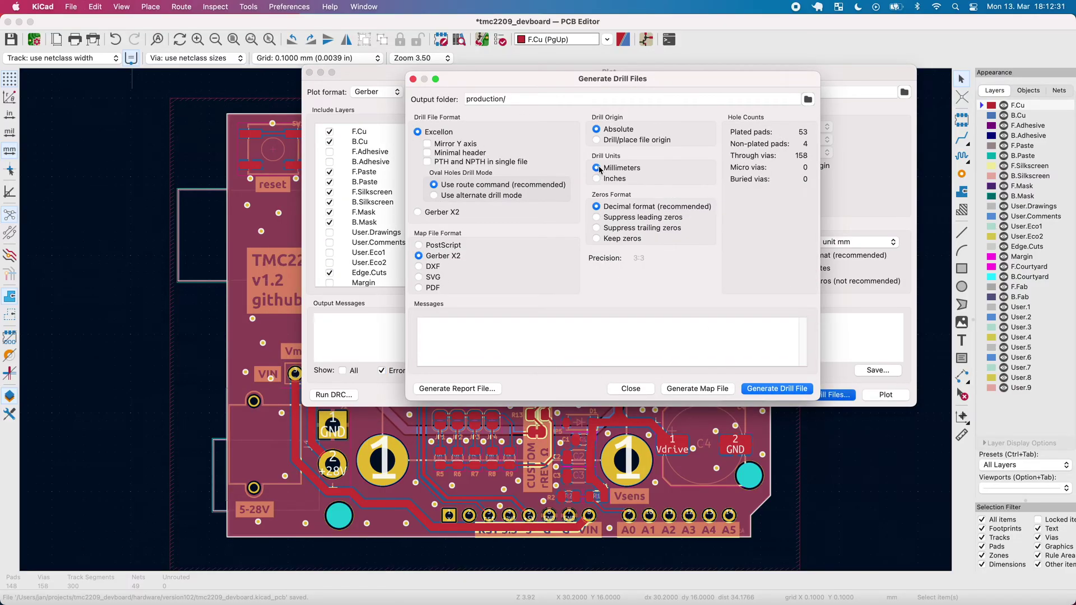
click(778, 389)
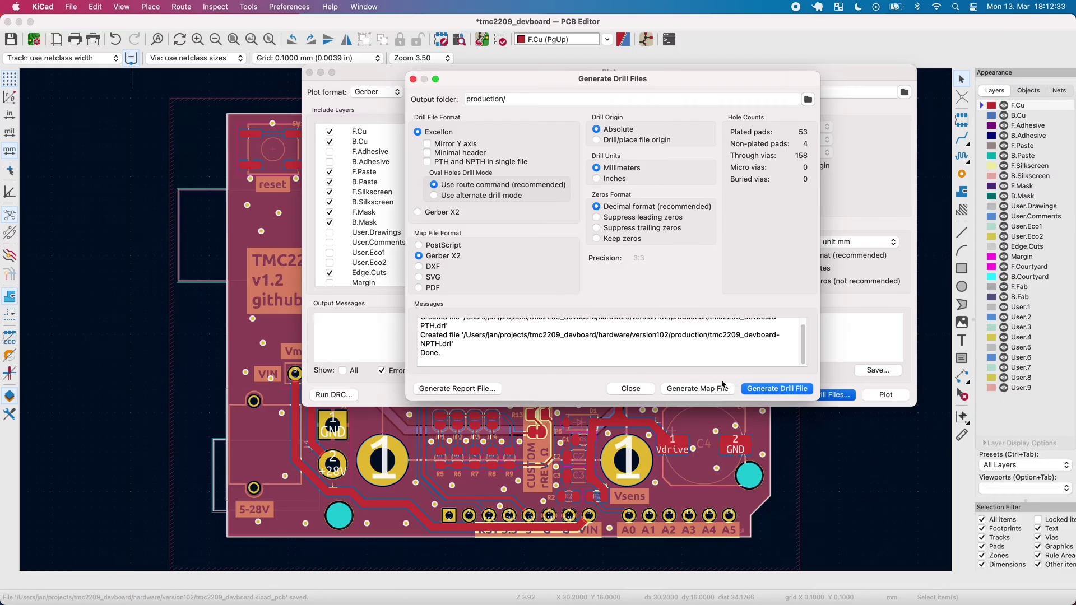
click(631, 389)
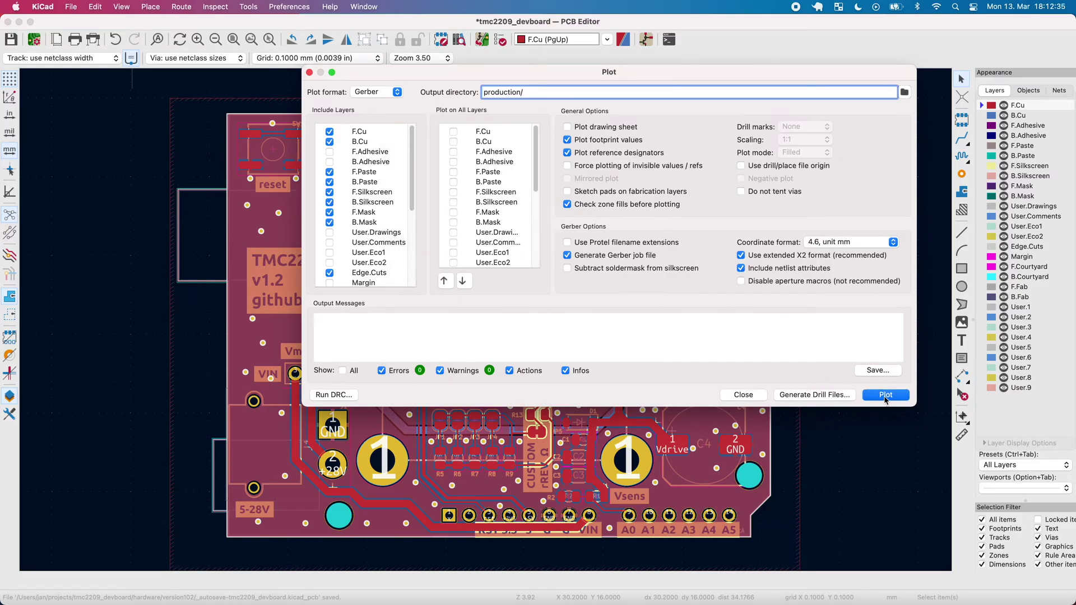
- Plot the selected board layers as Gerber files into the production/ folder and close the plot settings
drag(615, 74, 595, 102)
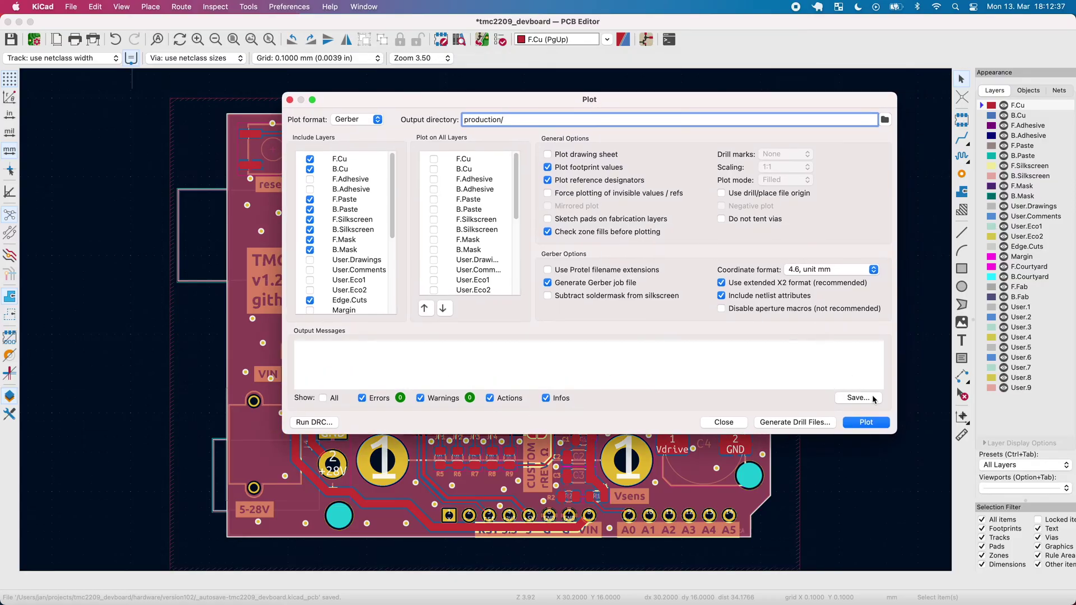
click(876, 424)
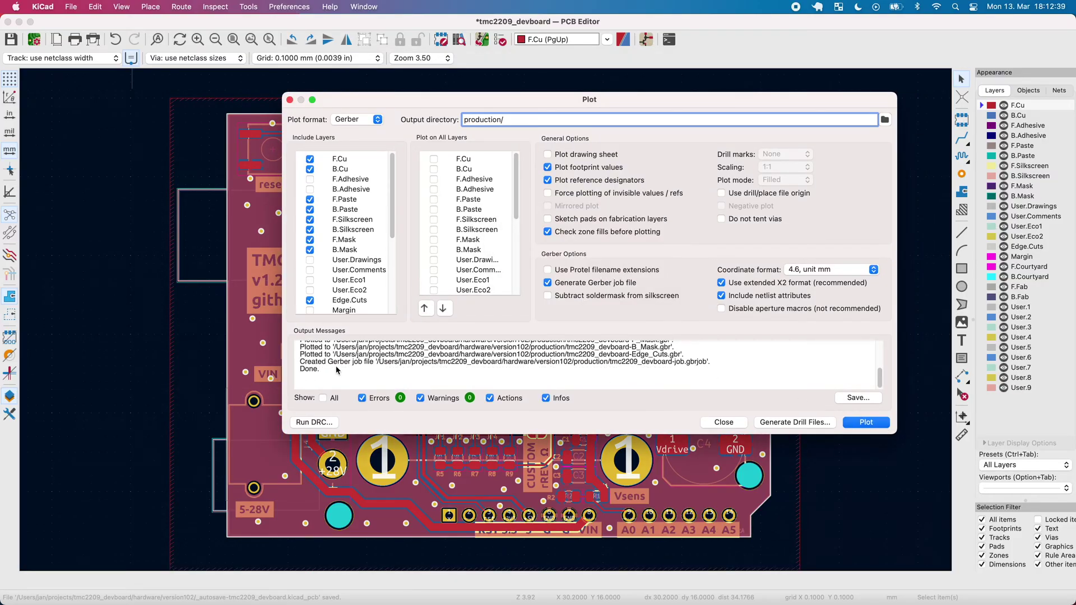
click(724, 423)
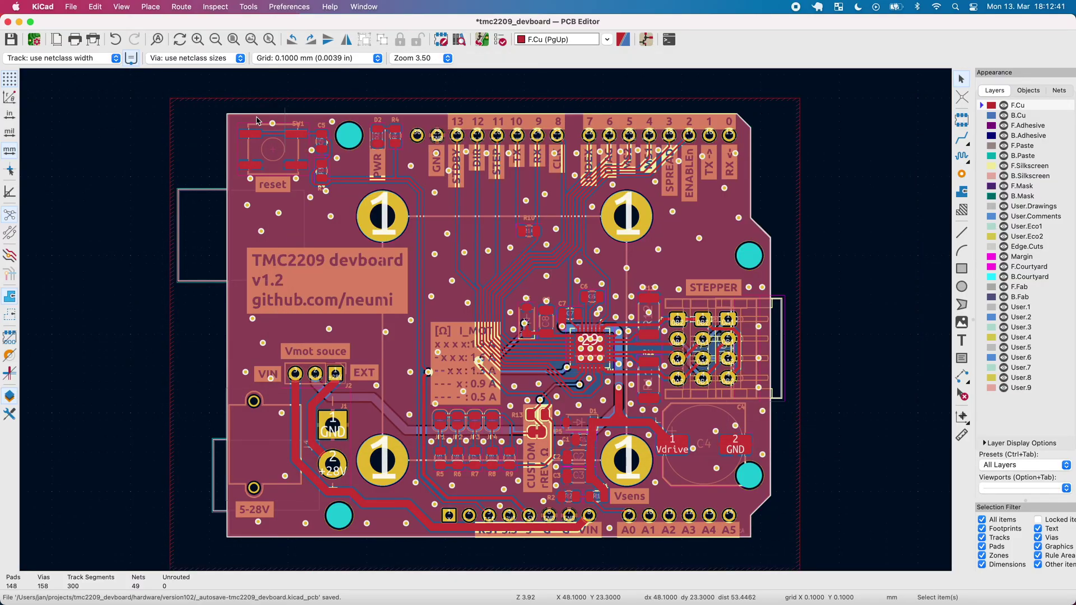
- Generate separate front and back component placement files as CSV in millimetres in production/, using the drill/place file origin
scroll(547, 247, left, 2)
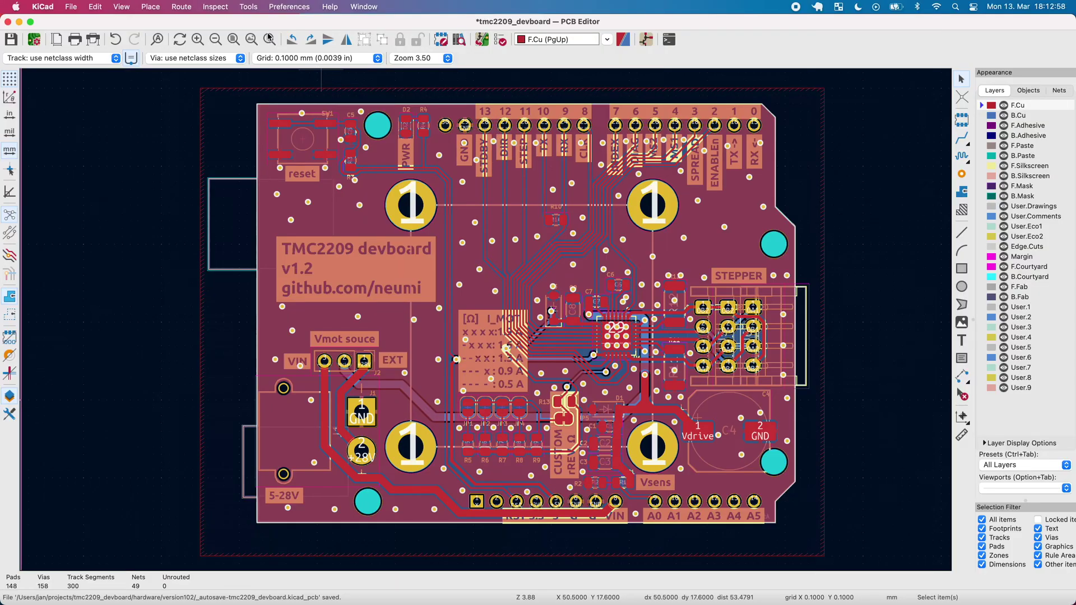
click(182, 7)
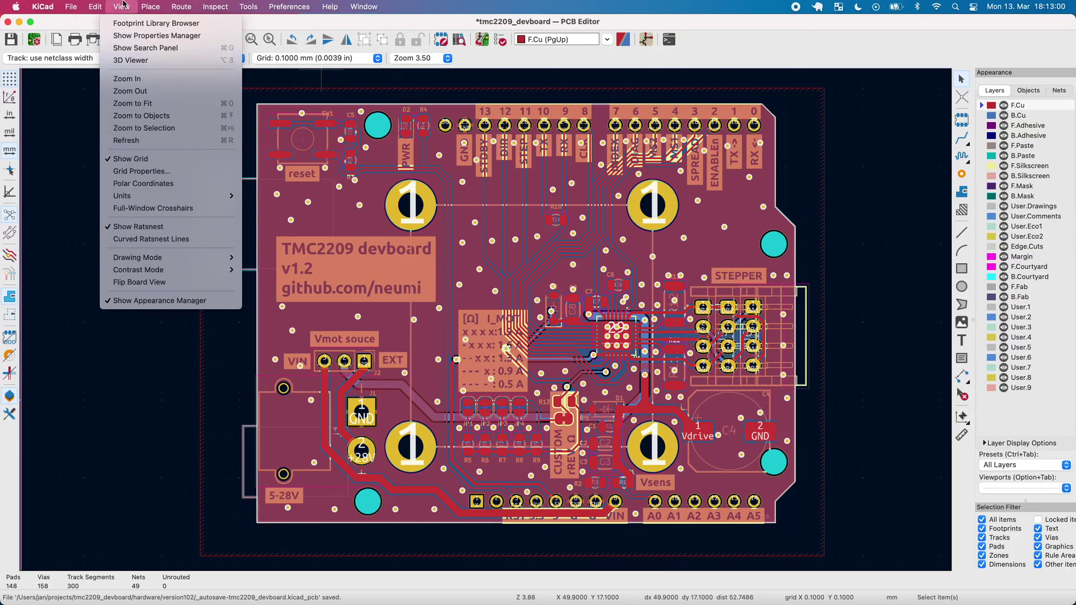
mouse_move(112, 128)
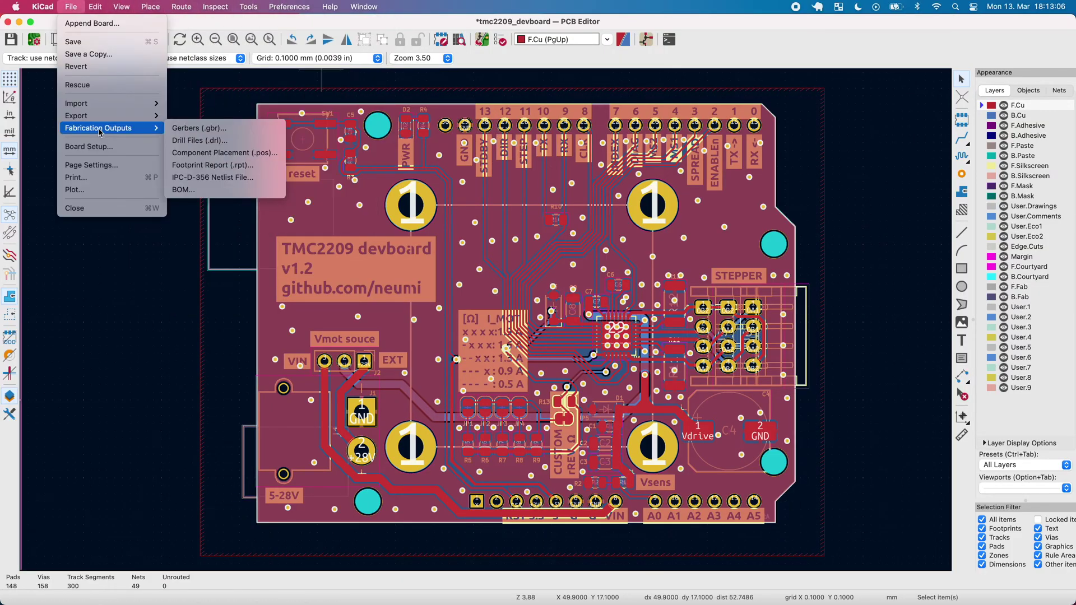
click(237, 155)
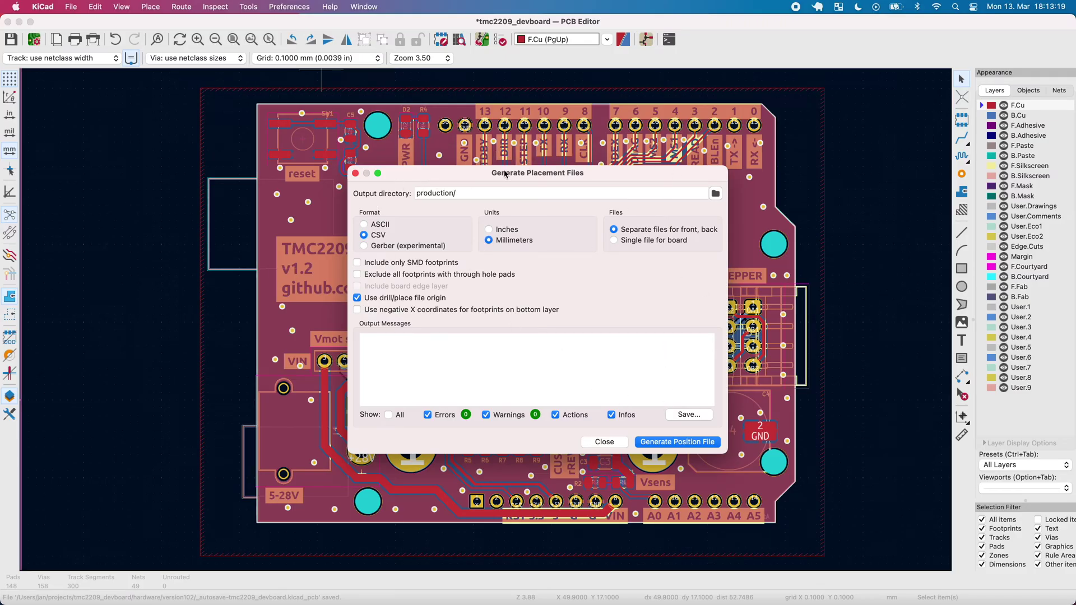
drag(504, 174, 475, 170)
key(Tab)
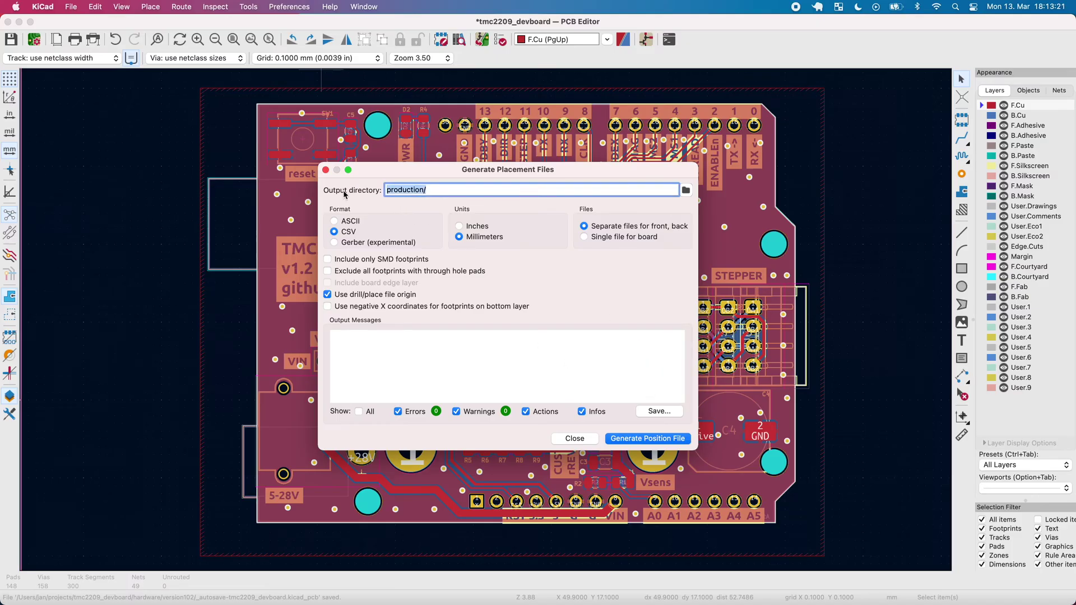
click(446, 186)
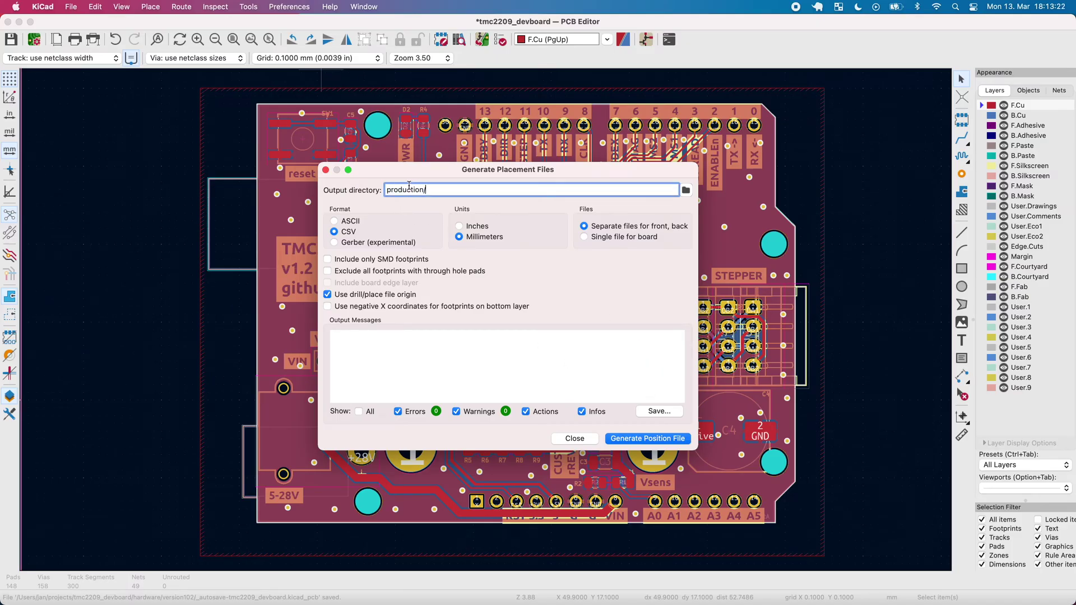
click(640, 439)
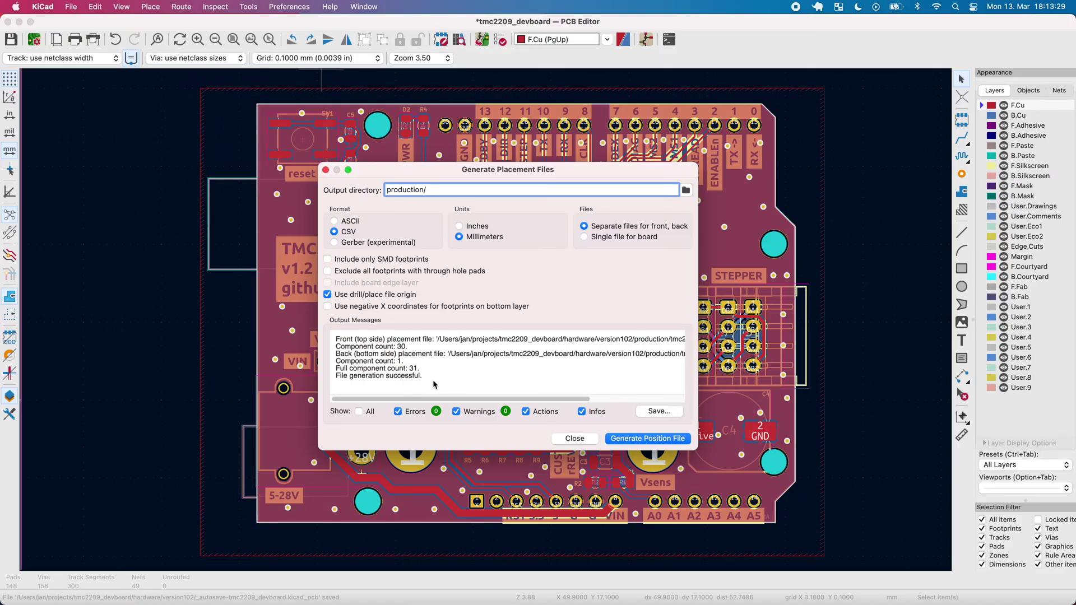
click(577, 439)
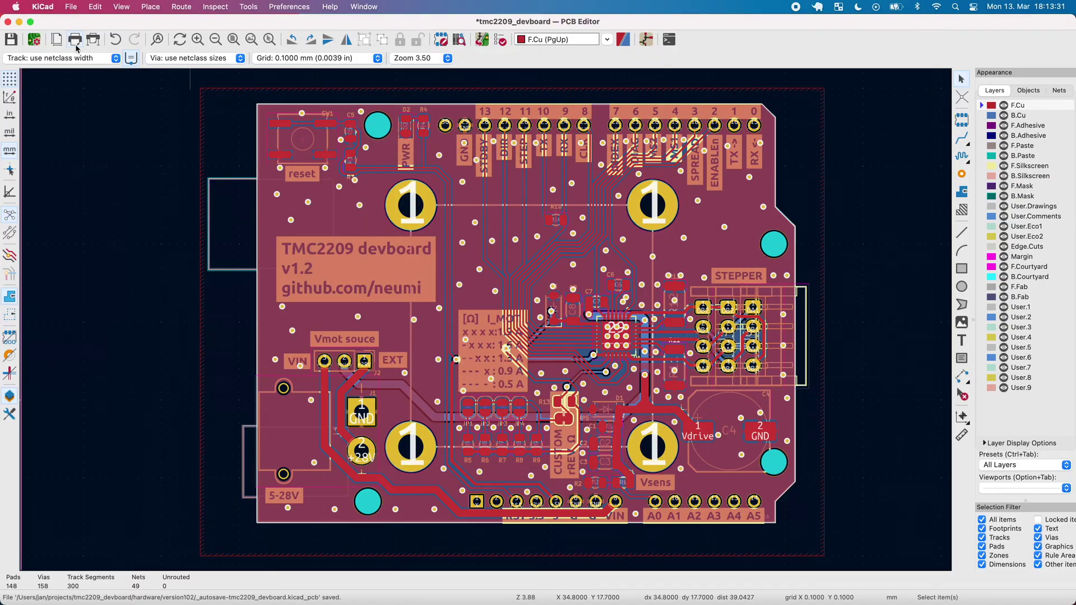
- Close the PCB Editor with the board changes saved and open the schematic tmc2209_devboard.kicad_sch from the project
click(7, 22)
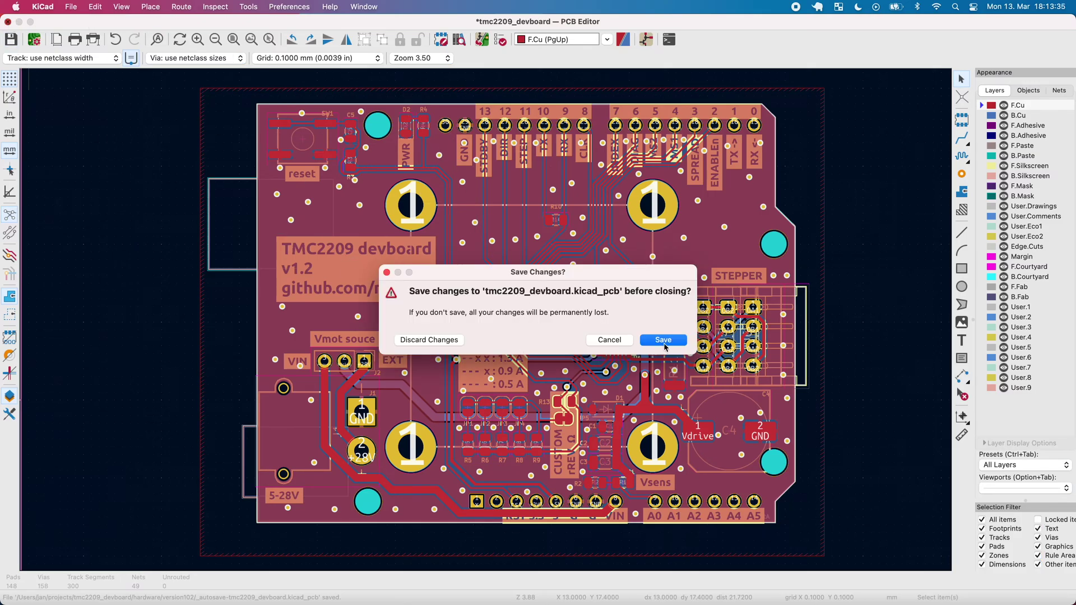
click(664, 340)
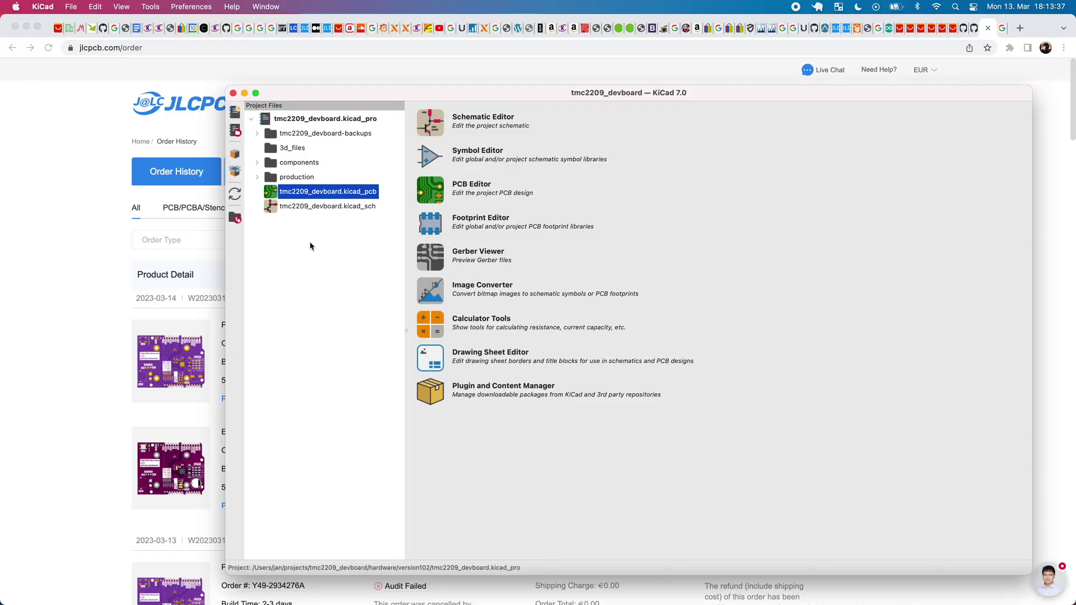
double_click(320, 206)
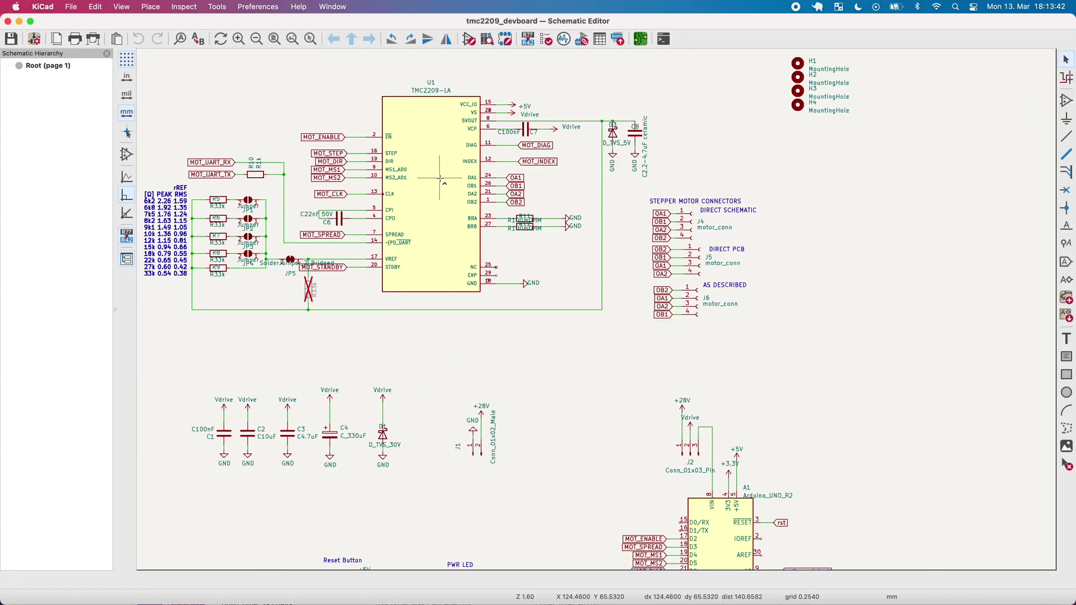
- Generate the bill of materials from the schematic with the bom2grouped_csv_jlcpcb script
scroll(441, 180, down, 5)
scroll(440, 179, up, 4)
click(217, 7)
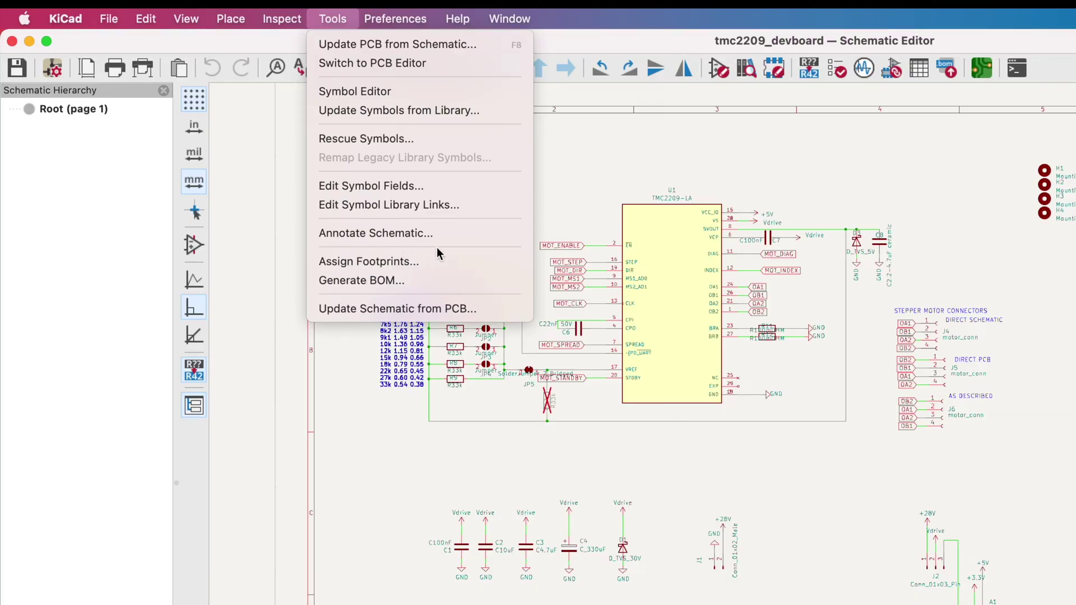
click(389, 284)
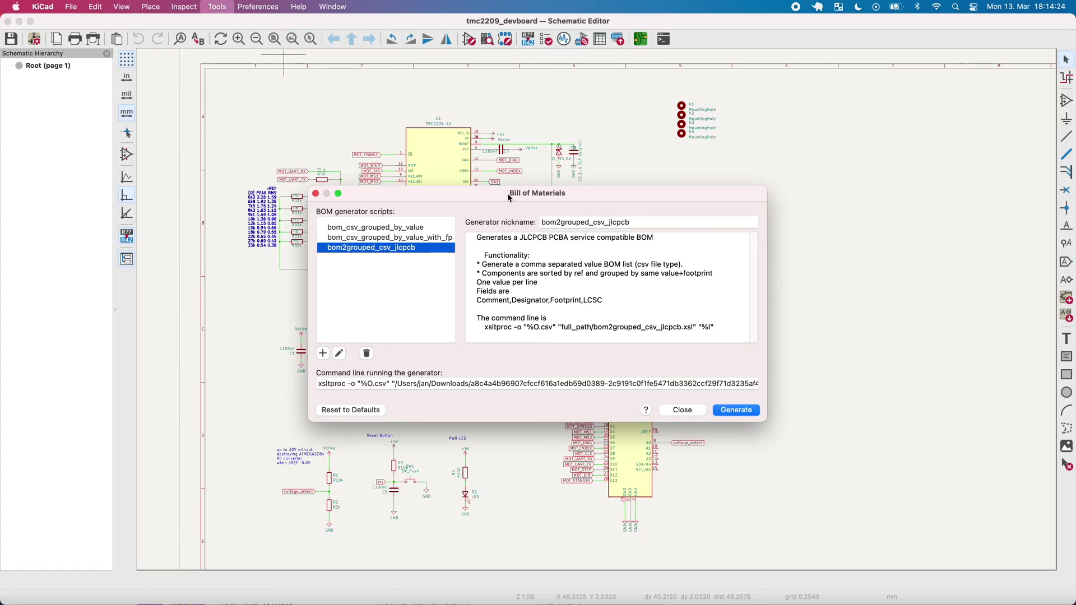
drag(517, 193, 496, 183)
click(723, 401)
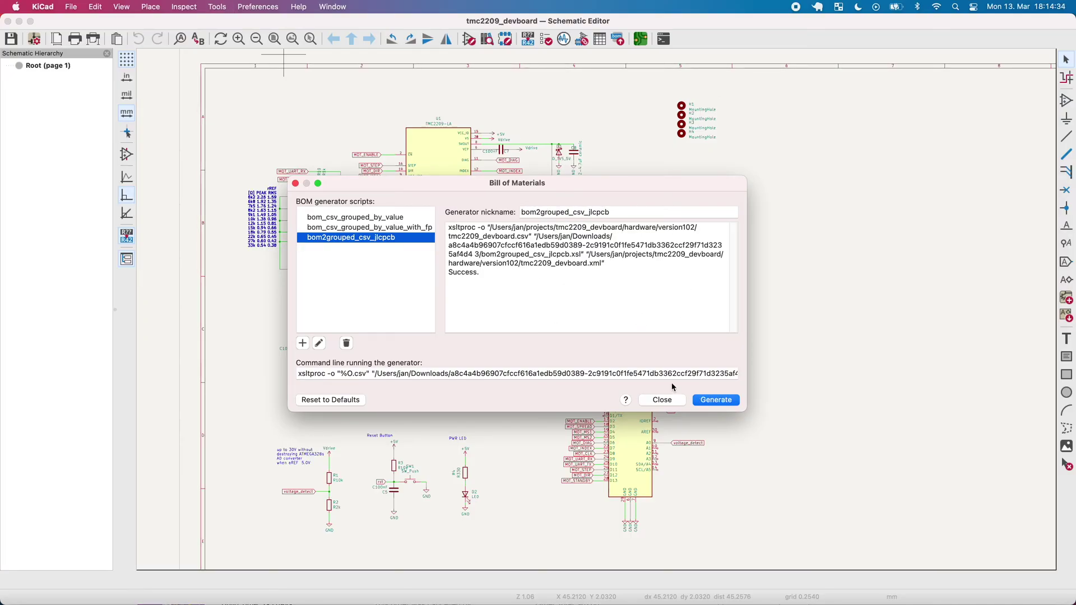
click(662, 401)
- Open the symbol properties of driver U1 and copy the value of its LCSC field
scroll(462, 262, up, 5)
scroll(462, 262, down, 3)
double_click(542, 311)
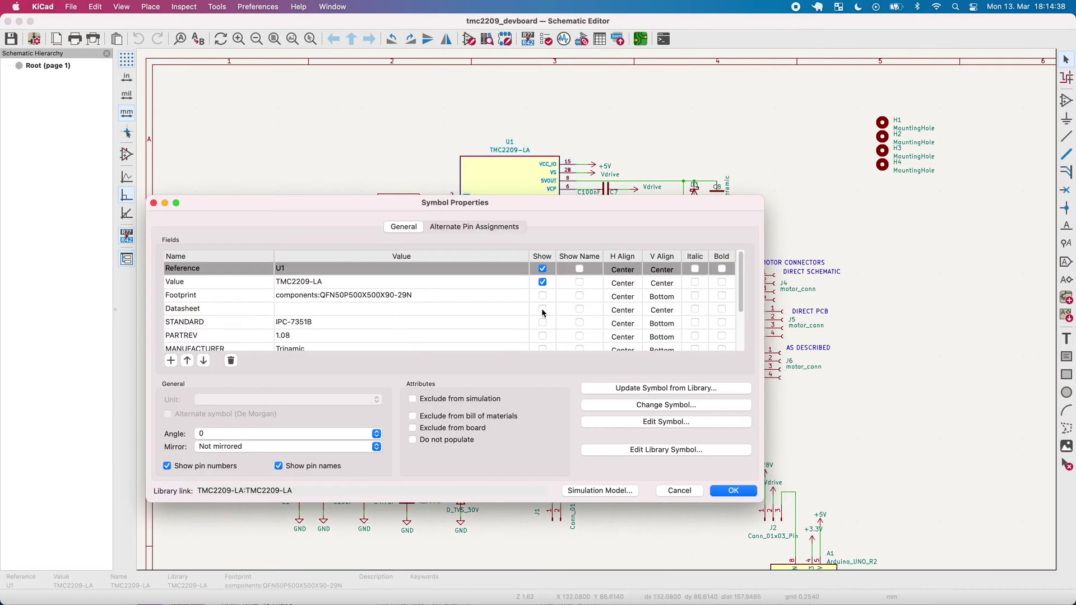
scroll(362, 295, down, 3)
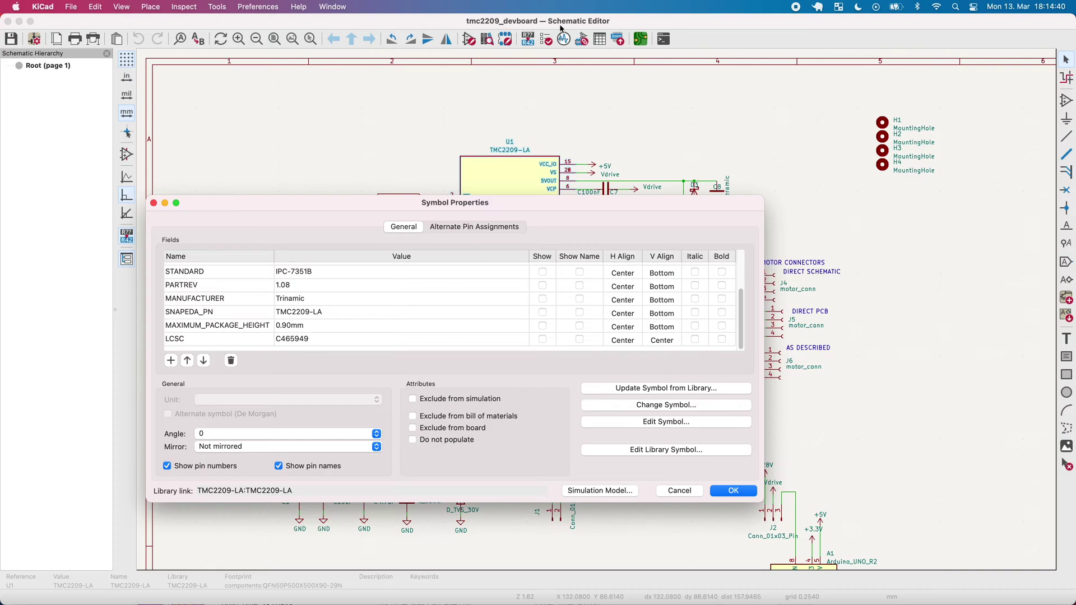
double_click(186, 338)
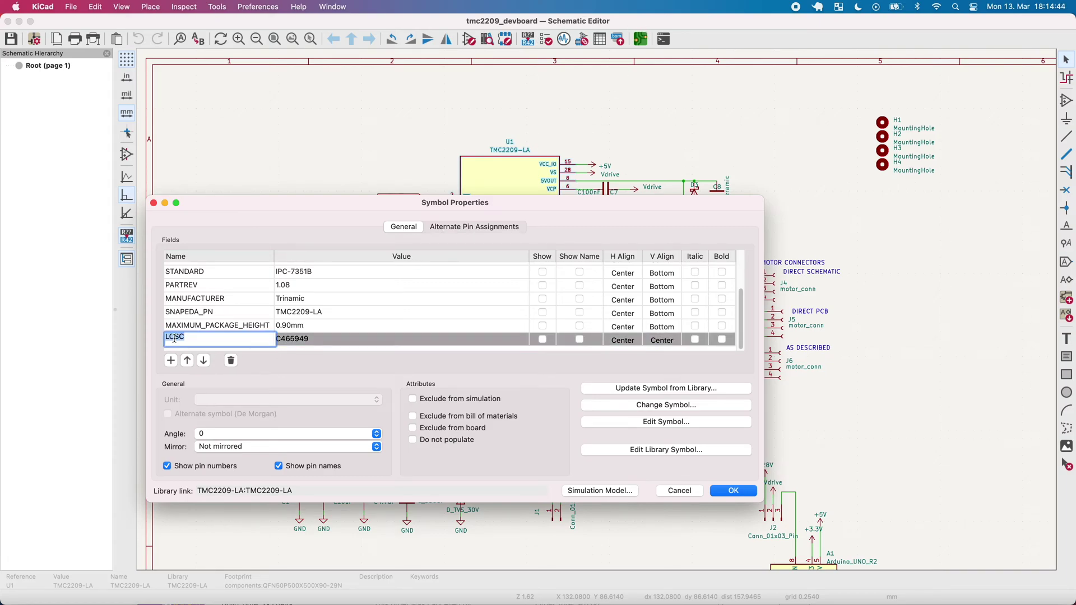
double_click(303, 338)
key(super+c)
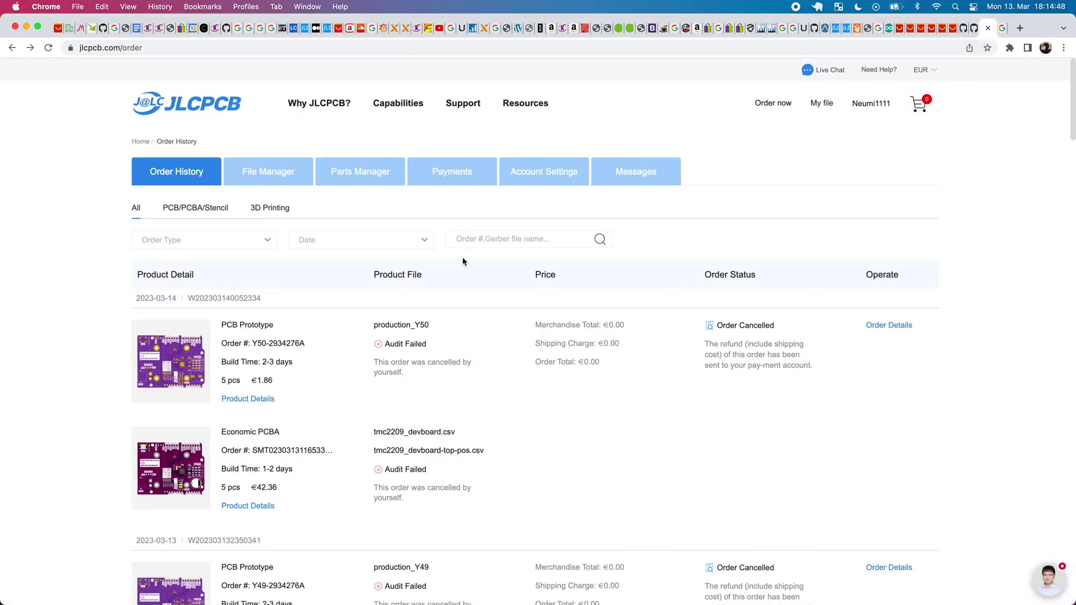
- Look up part C465949 at jlcpcb.com/parts in a new Chrome tab and expand the TMC2209-LA entry's details
key(super+t)
text(jlcpcb.com/parts)
key(Return)
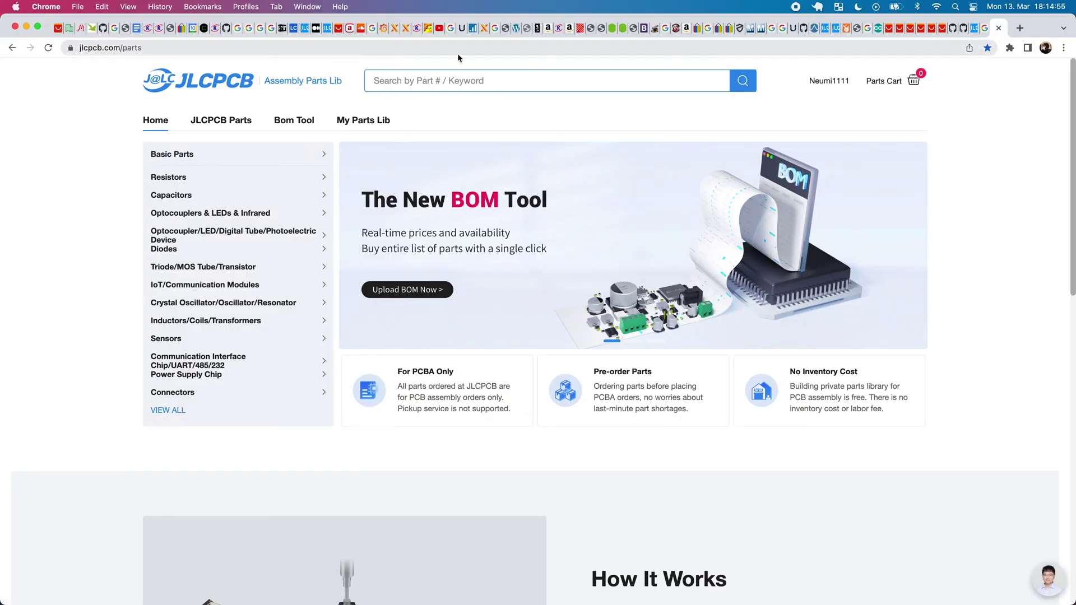
click(444, 84)
key(super+v)
key(Return)
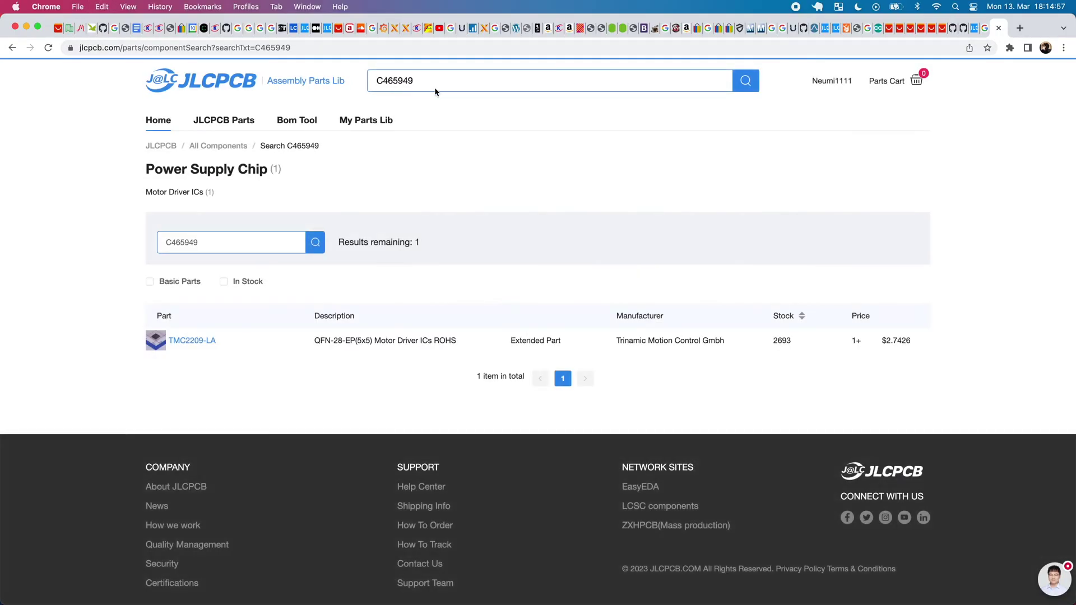
click(206, 340)
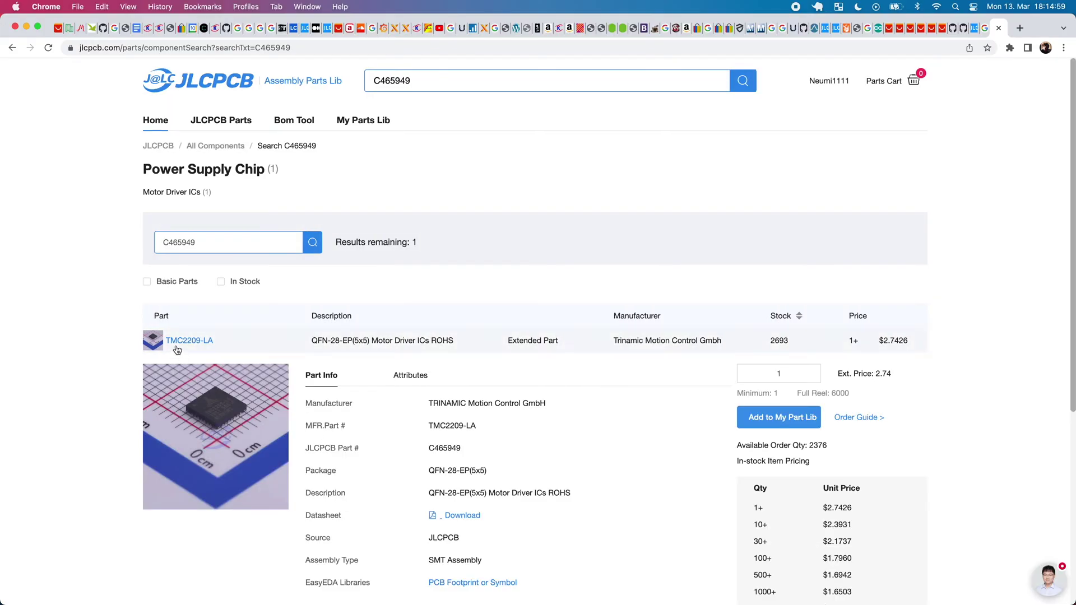
- Search the JLCPCB parts library for "0806 resistor 1k" and look through the results
scroll(303, 275, down, 2)
scroll(347, 196, up, 2)
double_click(414, 82)
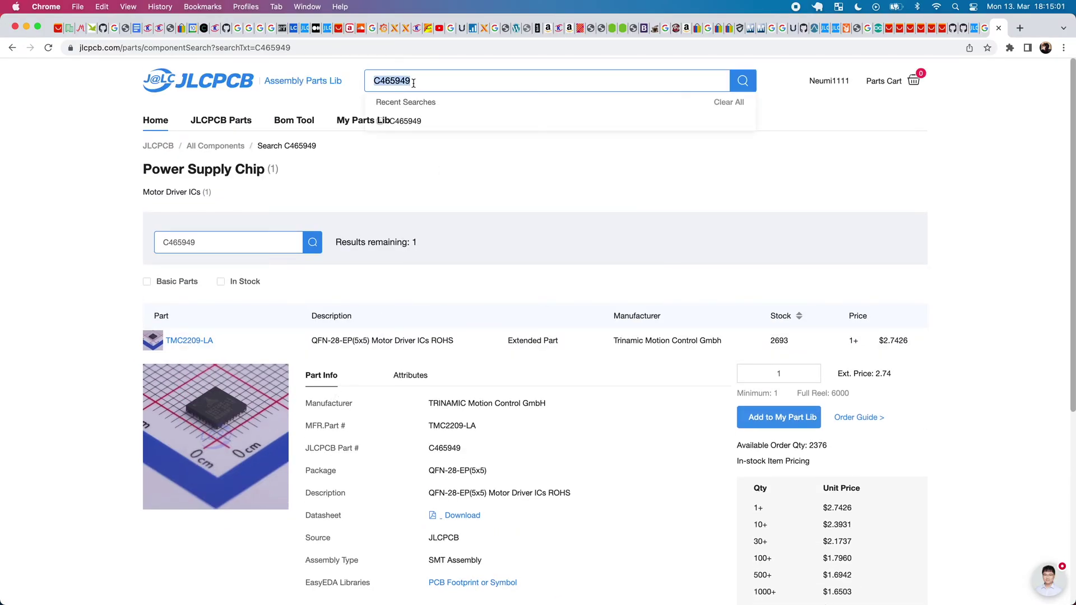
text(0806 resistor 1k)
key(Return)
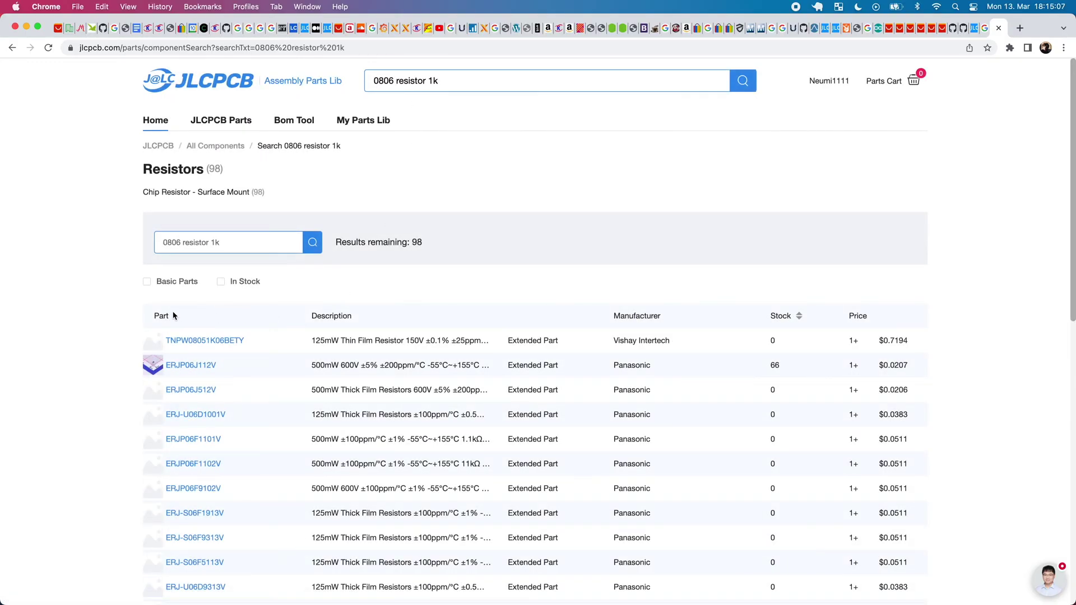
scroll(335, 385, down, 10)
scroll(271, 353, up, 10)
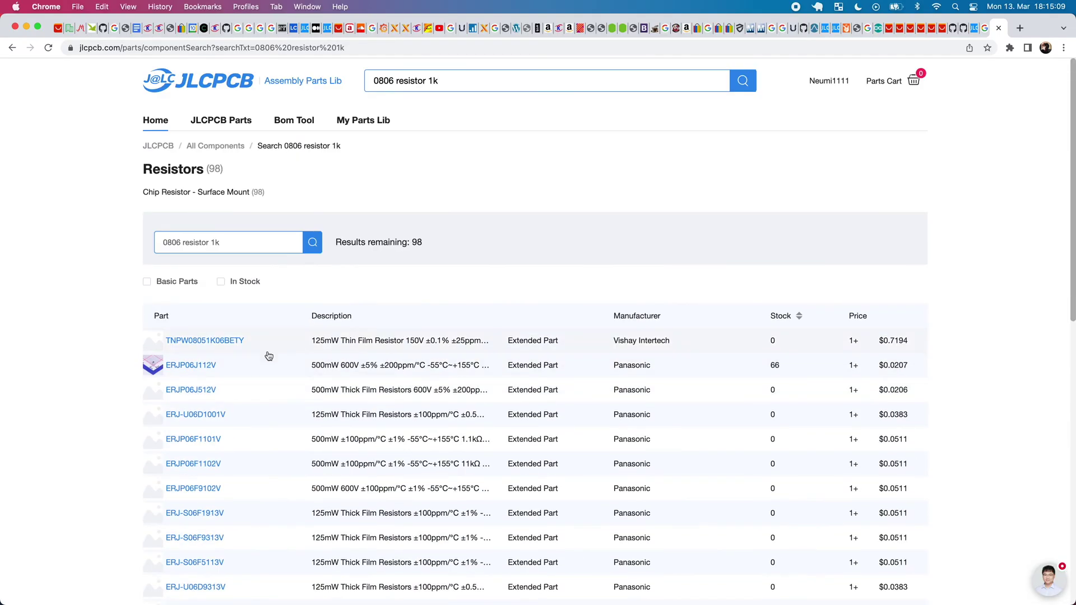
- Expand the details of resistor TNPW08051K06BETY and select its JLCPCB part number
click(263, 347)
scroll(271, 363, down, 2)
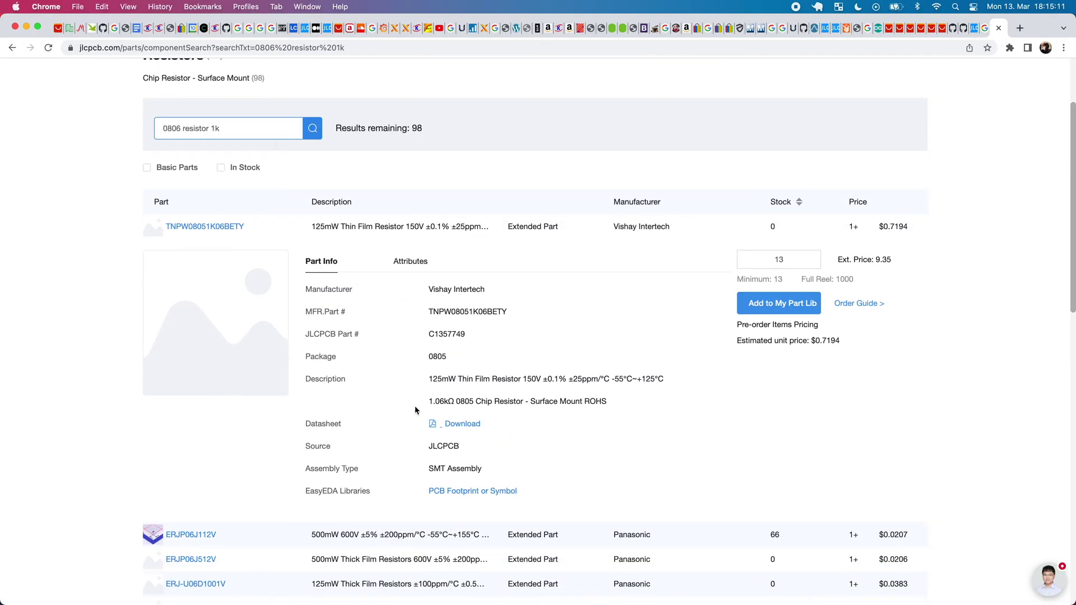
double_click(426, 337)
- Compare U1's LCSC field in the KiCad symbol properties with the resistor's JLCPCB part number in Chrome
key(super+Tab)
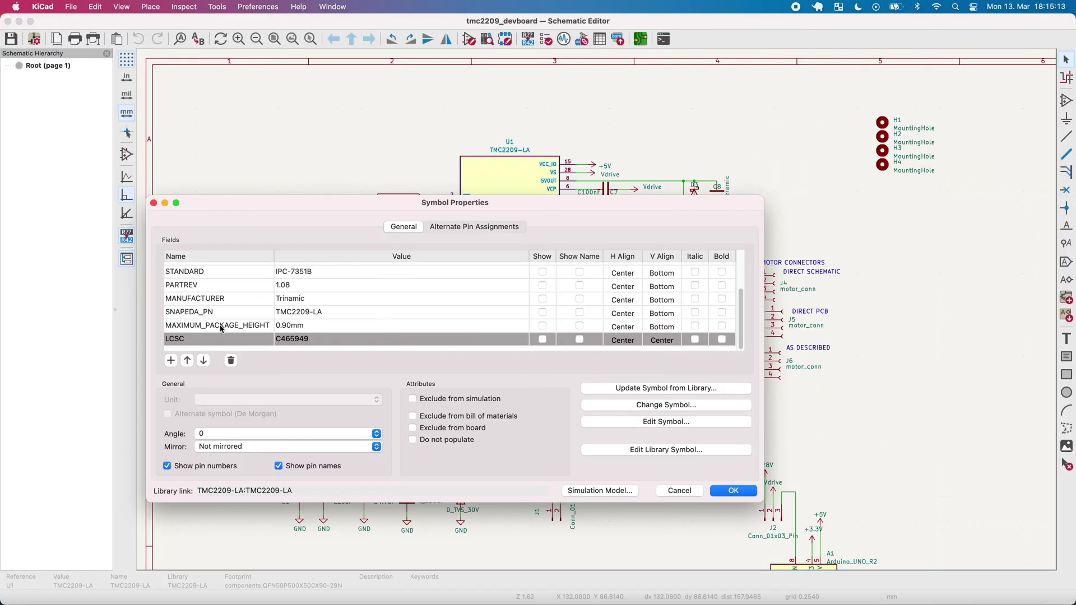
click(198, 339)
click(298, 340)
click(298, 340)
key(super+Tab)
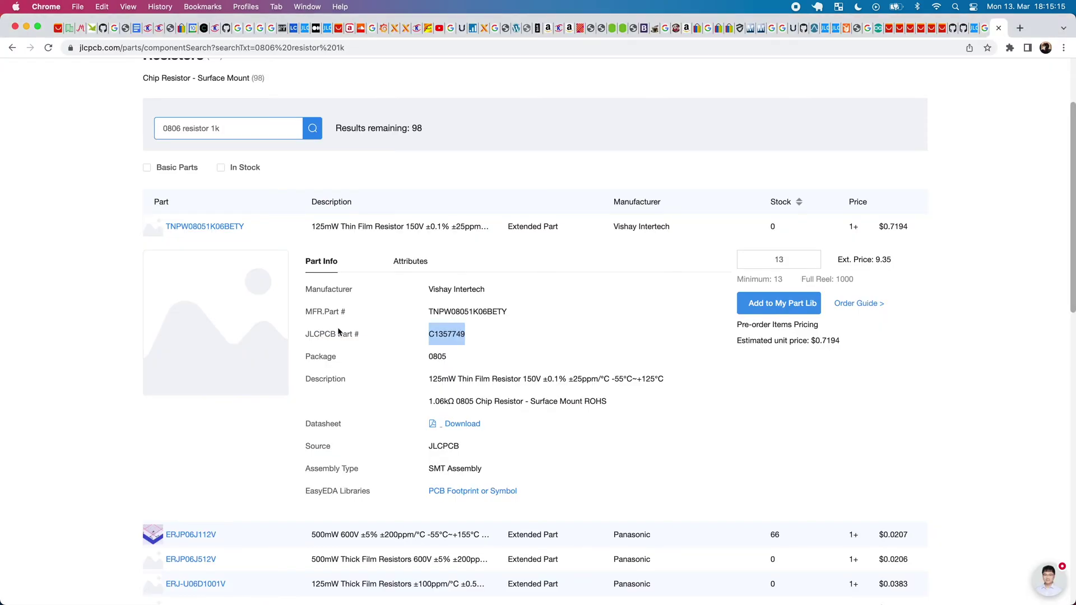
mouse_move(473, 331)
- Close U1's symbol properties, the schematic editor and the KiCad project window
key(super+Tab)
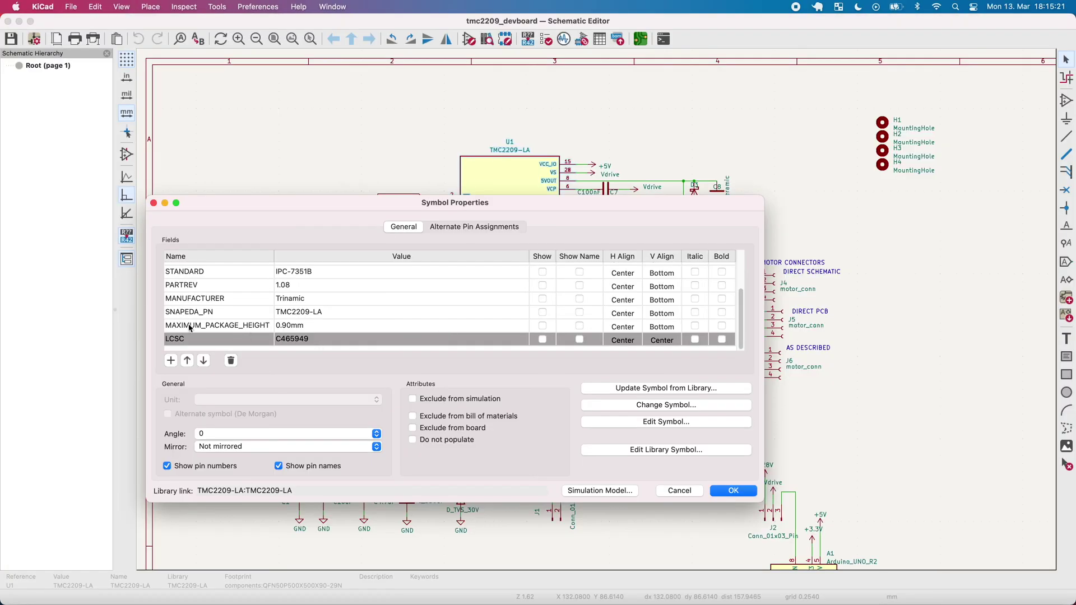
key(Return)
scroll(527, 147, up, 1)
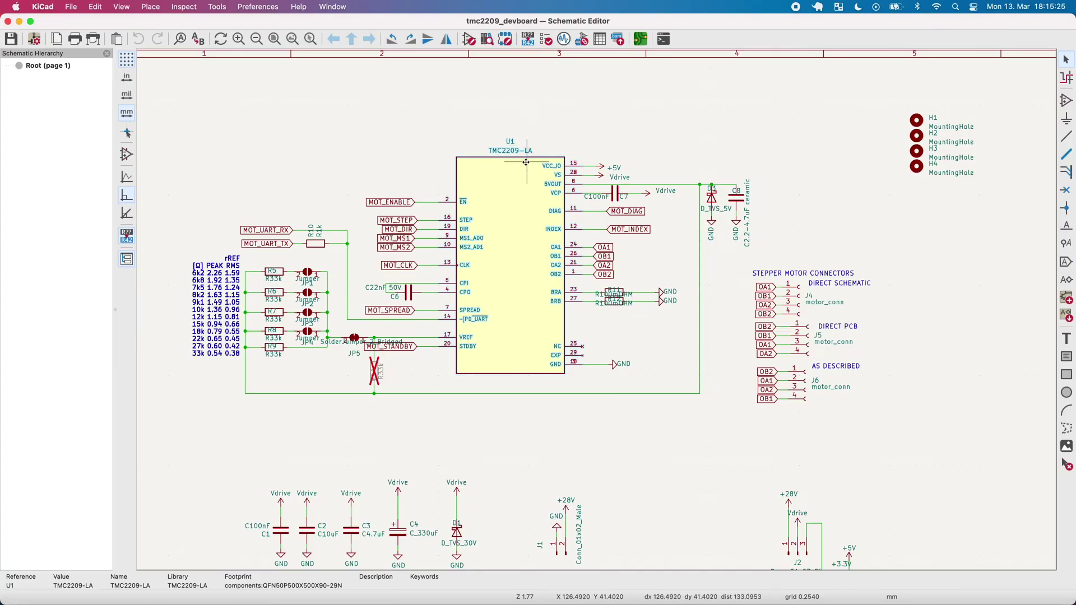
key(super+Tab)
key(super+Tab)
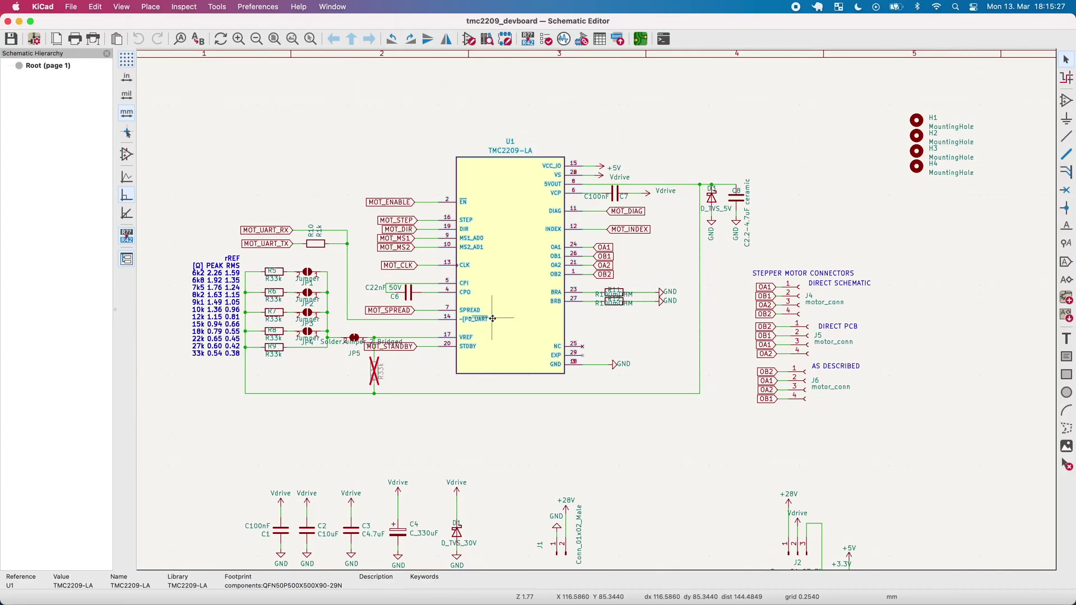
click(392, 112)
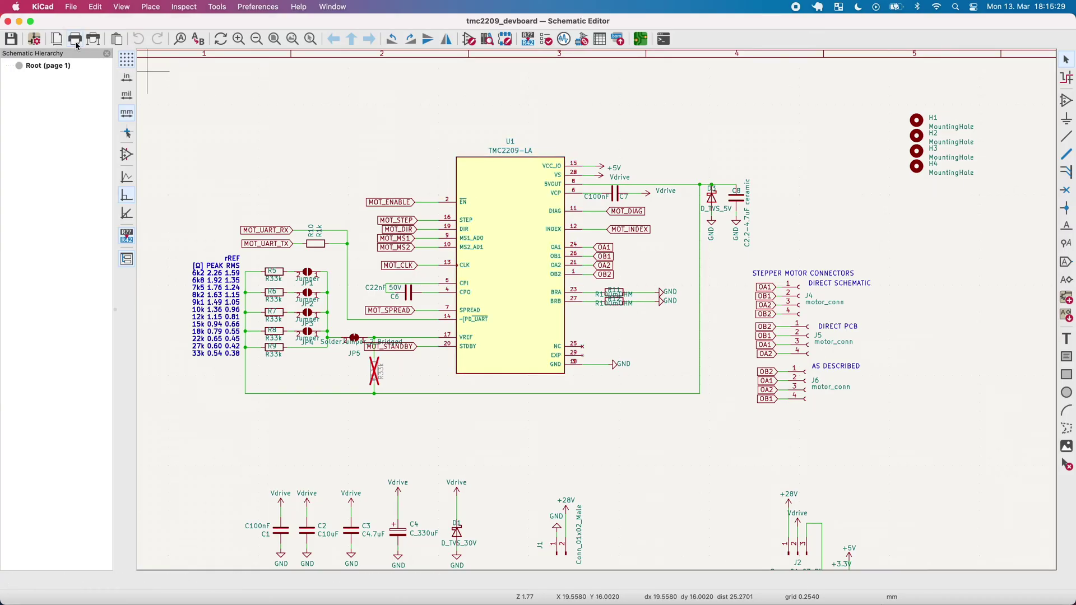
click(8, 22)
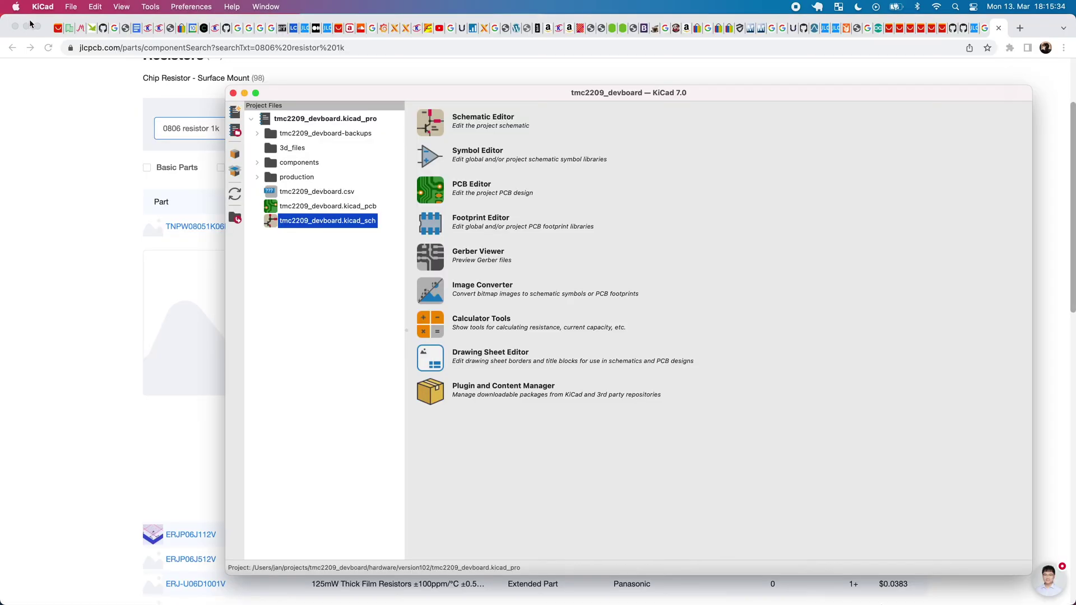
click(233, 92)
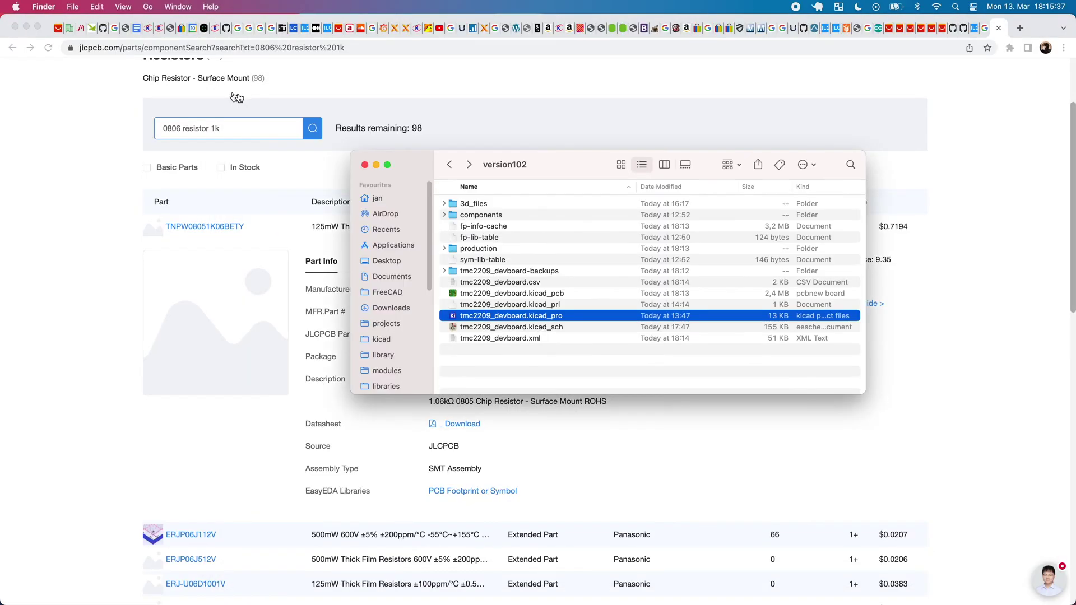
- Open the production folder inside version102 in Finder
drag(570, 160, 557, 162)
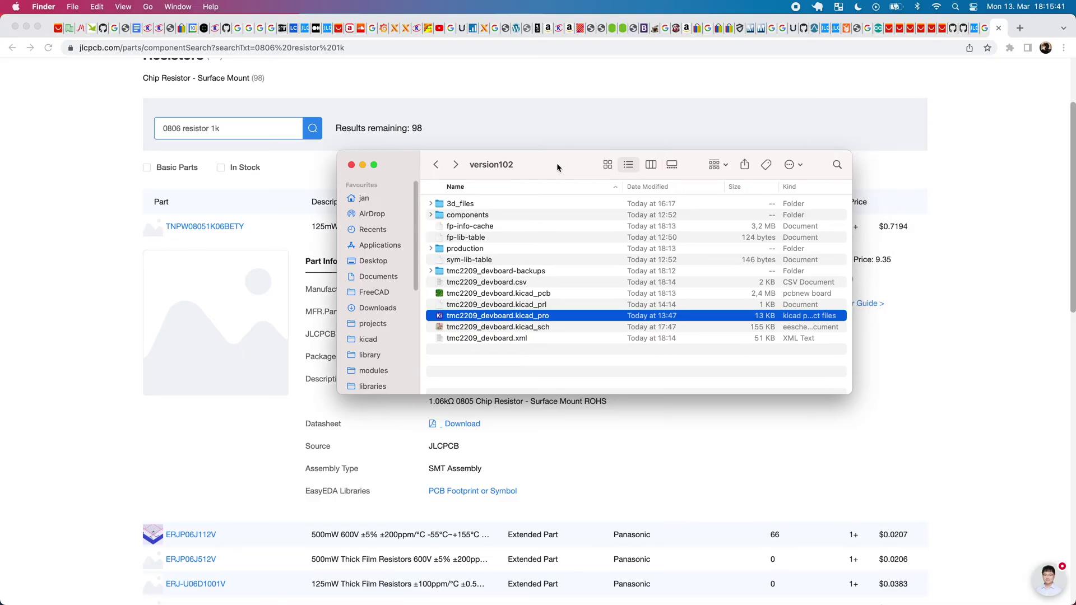
click(509, 348)
click(463, 207)
click(513, 365)
click(465, 258)
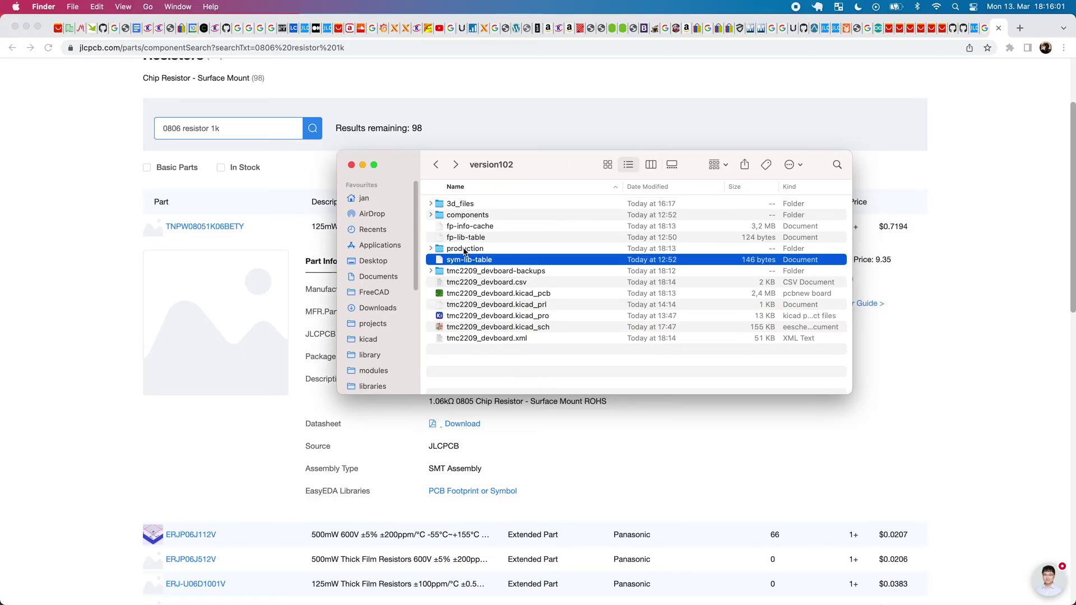
click(464, 251)
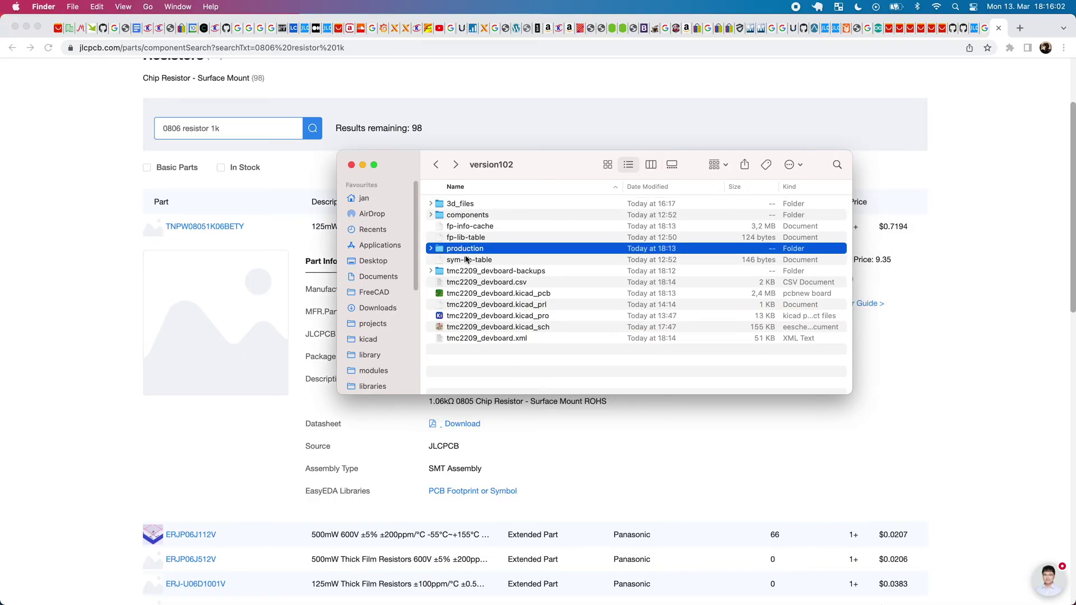
double_click(464, 252)
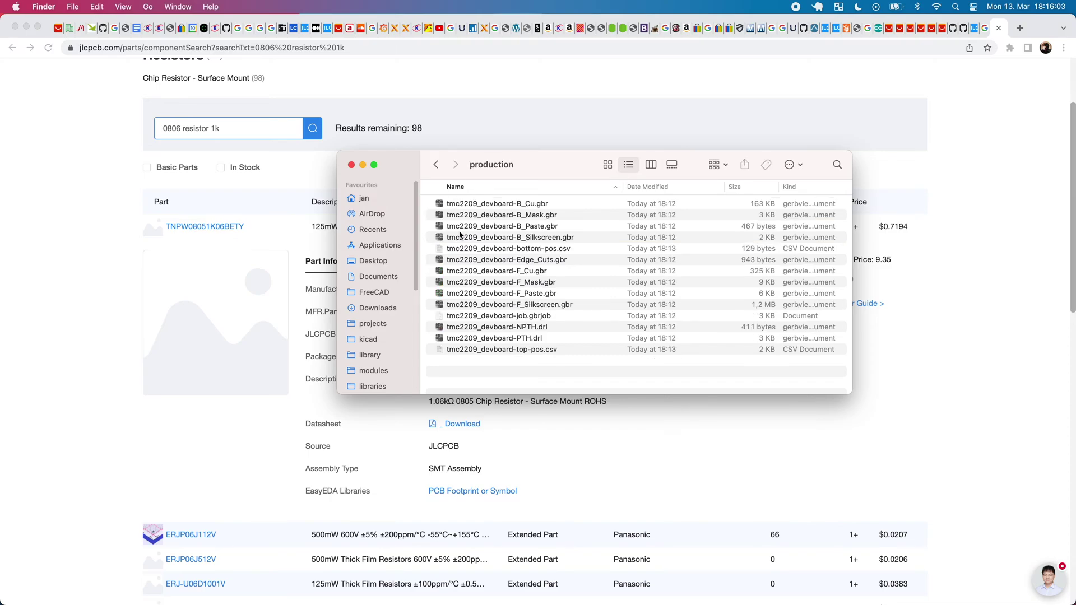
- Open tmc2209_devboard-top-pos.csv with Sublime Text and place the cursor at the end of its header line
click(501, 351)
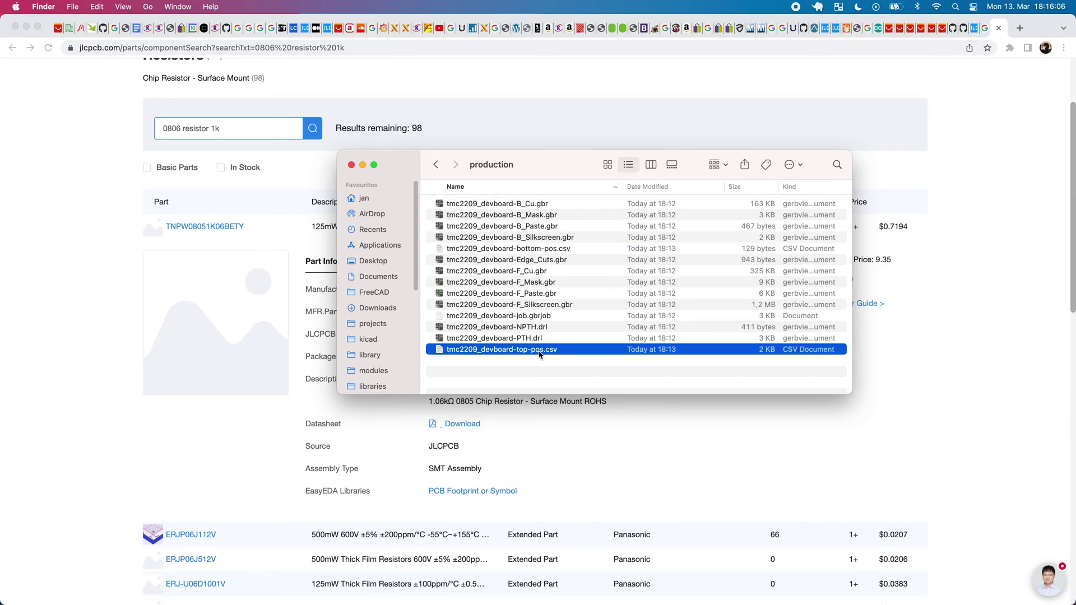
right_click(525, 352)
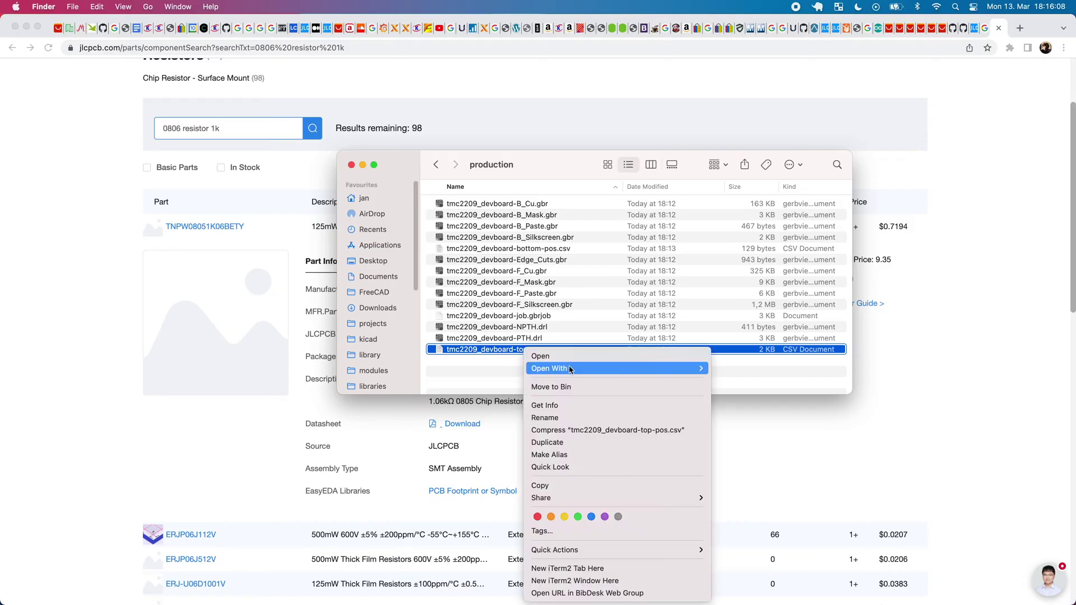
mouse_move(555, 369)
mouse_move(668, 370)
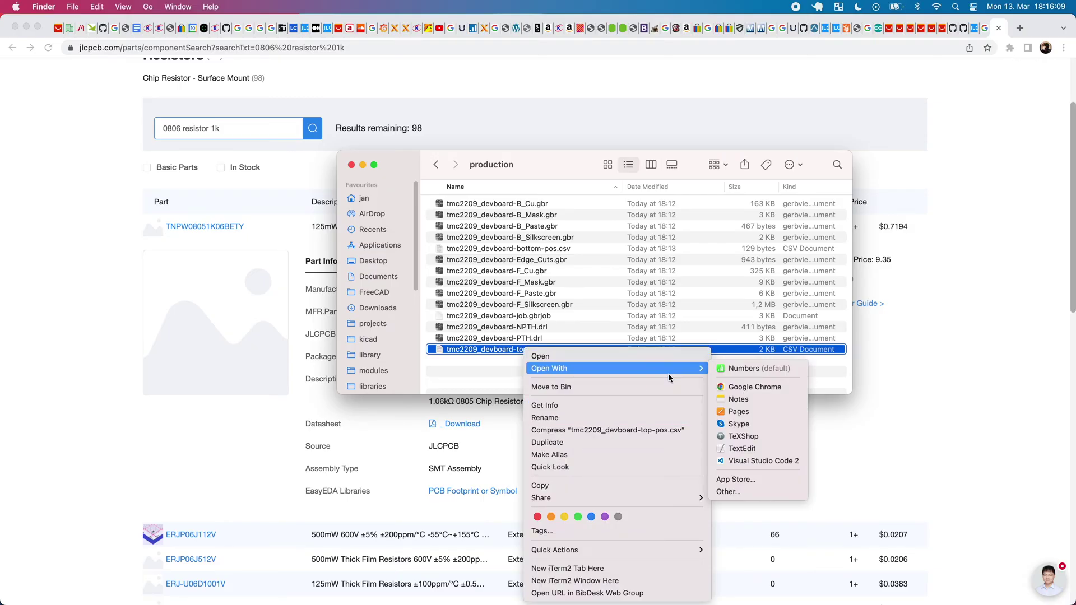
click(751, 491)
text(subl)
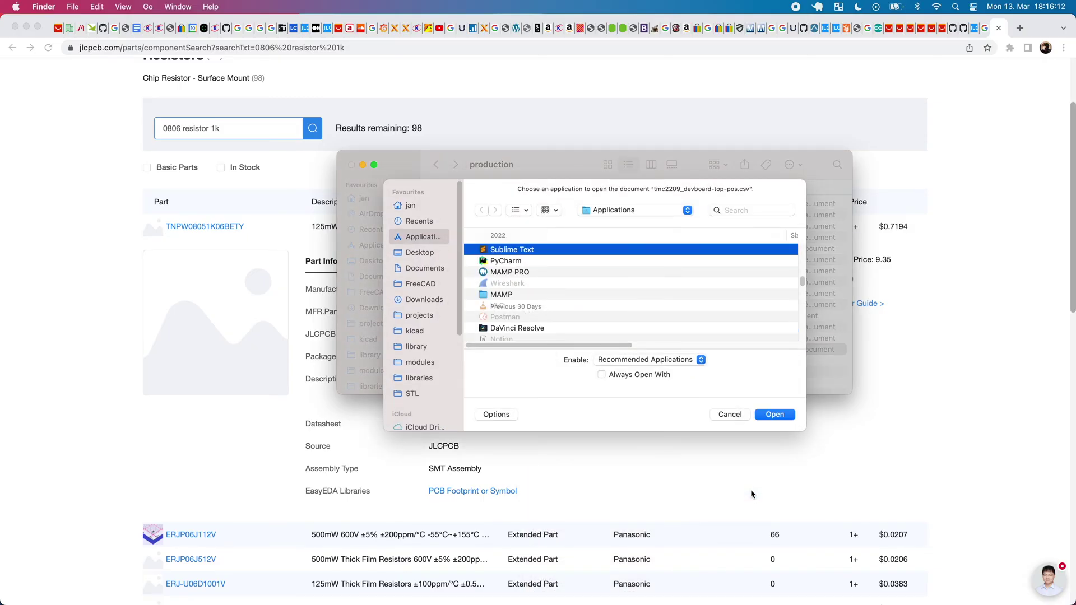
key(Return)
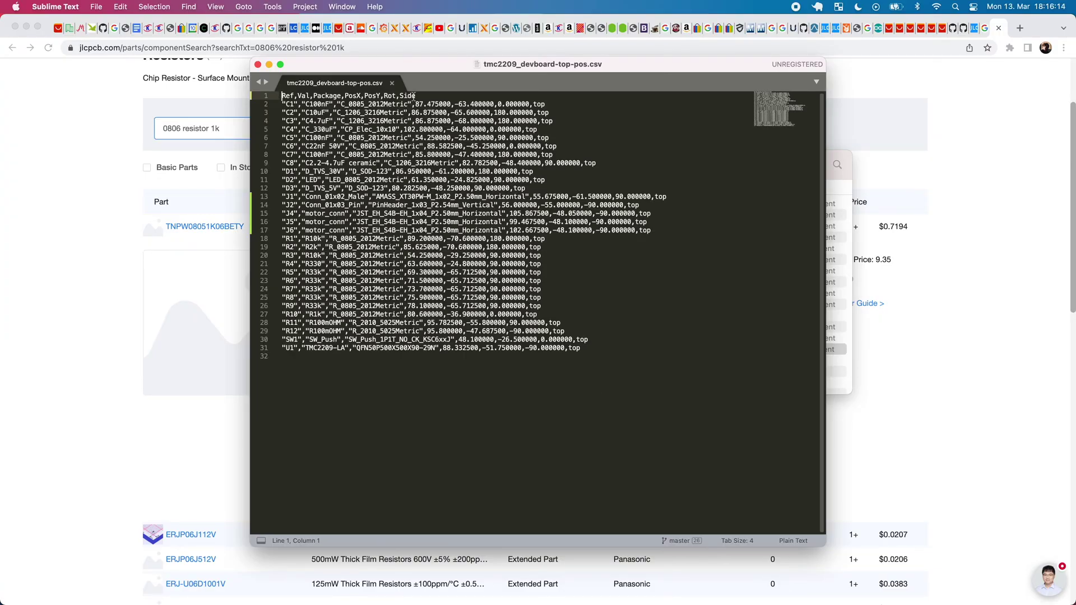
triple_click(417, 95)
click(433, 97)
- Open a second Finder window on the right half of the screen and go to the ethersweep project's production folder
key(super+Tab)
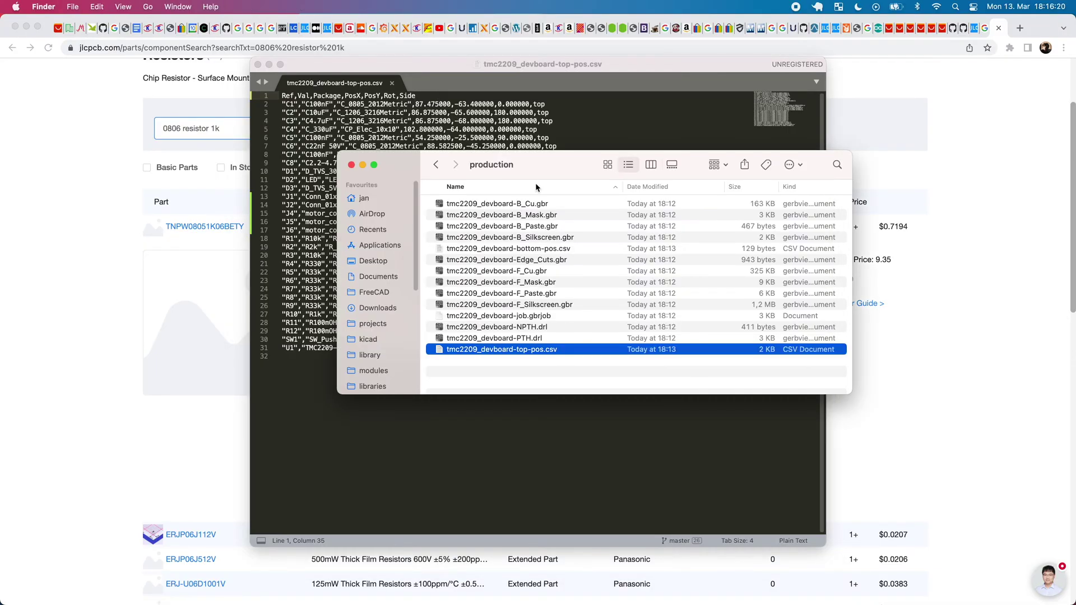
drag(397, 168, 408, 249)
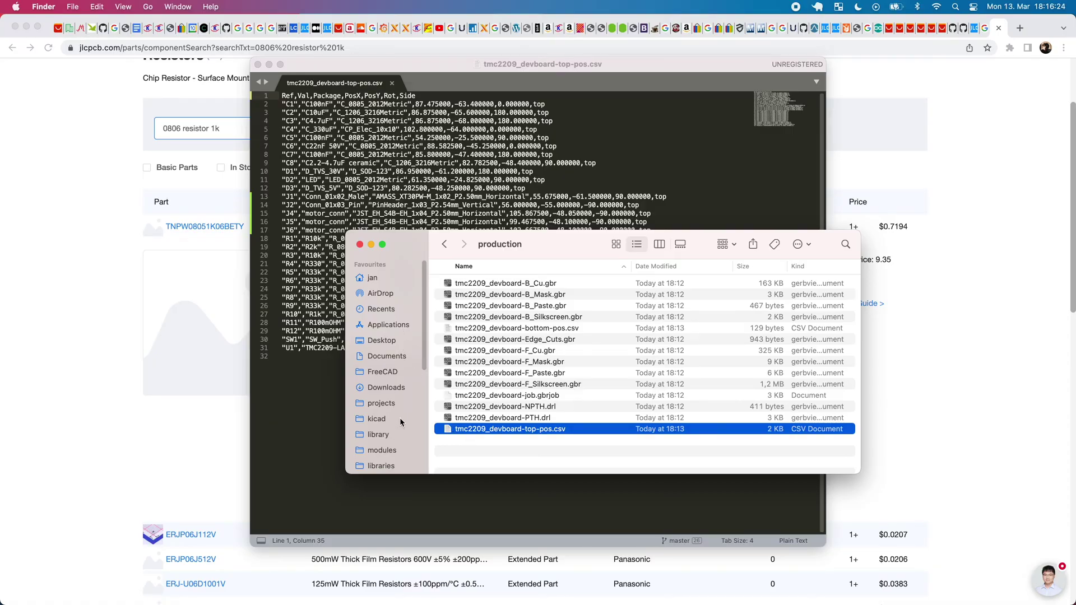
key(super+n)
key(ctrl+alt+Right)
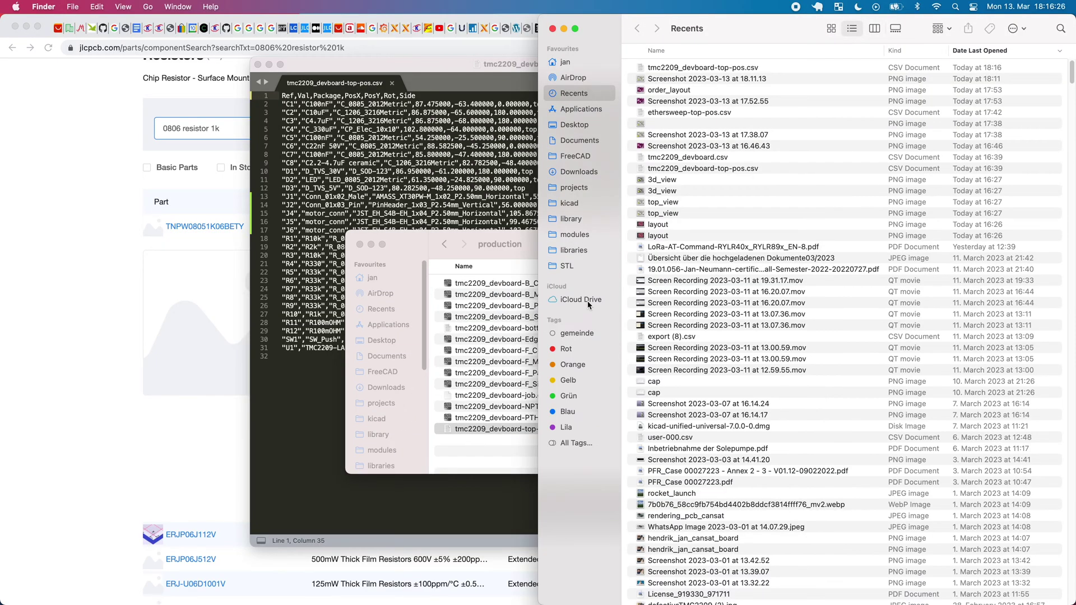
click(588, 189)
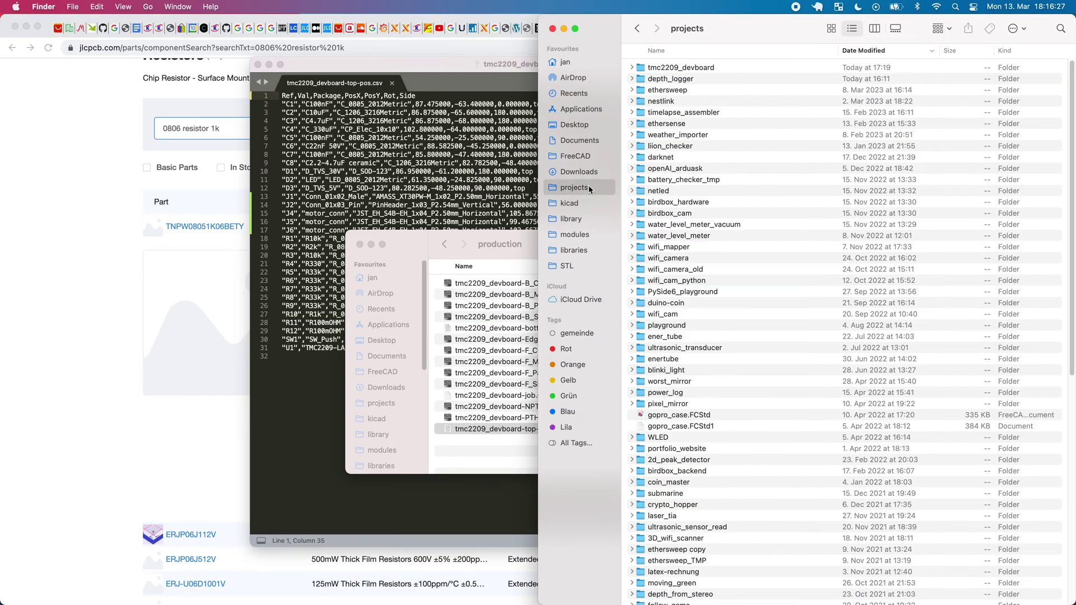
click(681, 90)
double_click(698, 93)
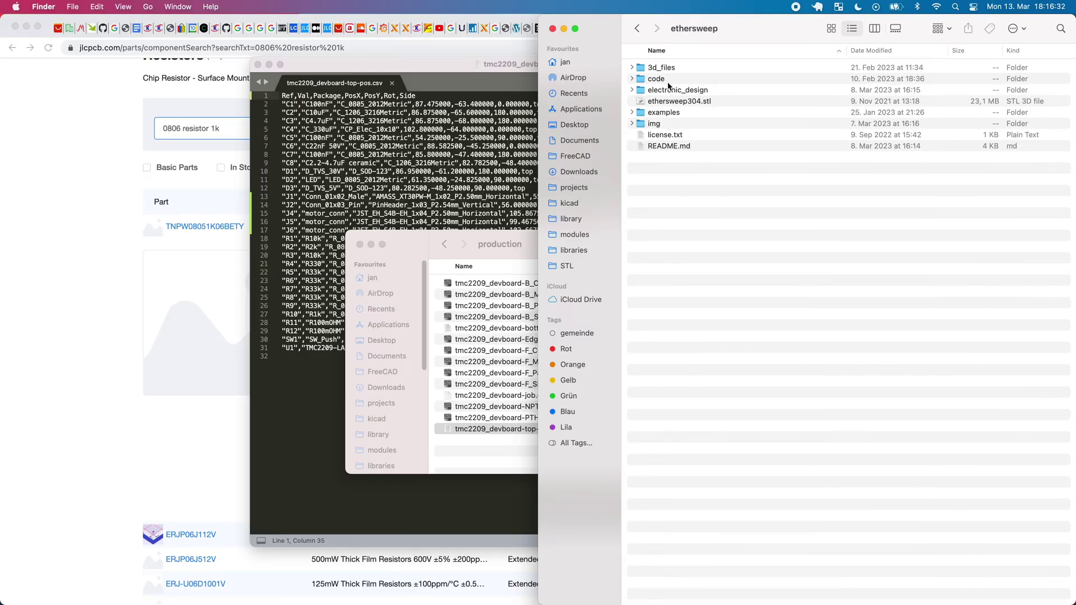
double_click(673, 89)
double_click(679, 190)
- Open ethersweep-top-pos.csv in Sublime Text, copy its header line and close the file
right_click(695, 269)
click(863, 443)
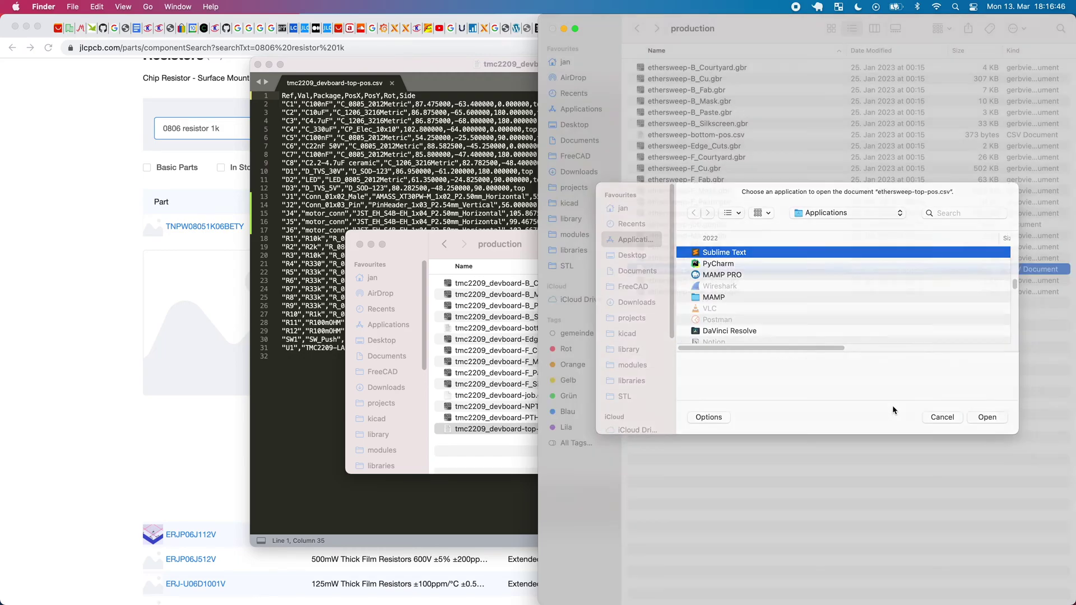
key(Return)
triple_click(409, 95)
key(super+c)
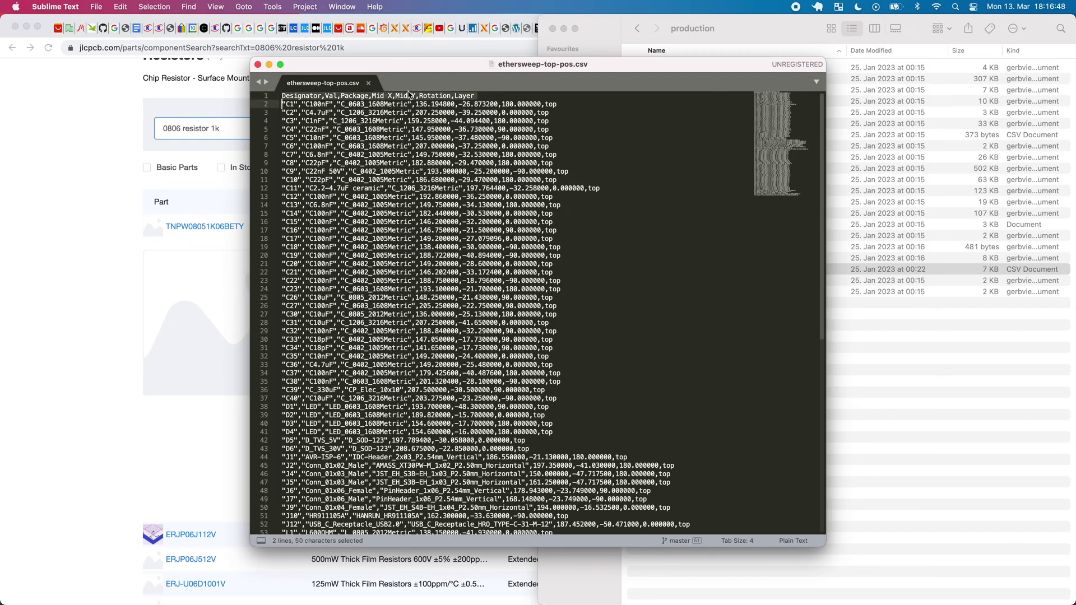
click(257, 65)
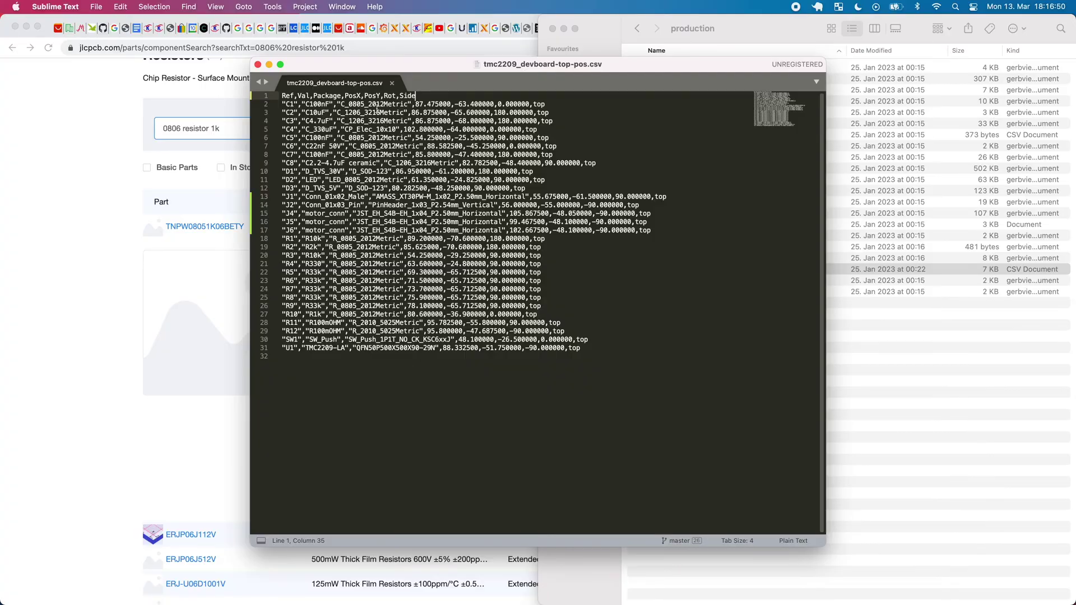
- Replace the header of tmc2209_devboard-top-pos.csv with "Designator,Val,Package,Mid X,Mid Y,Rotation,Layer" and save the file
triple_click(372, 96)
key(super+v)
key(super+s)
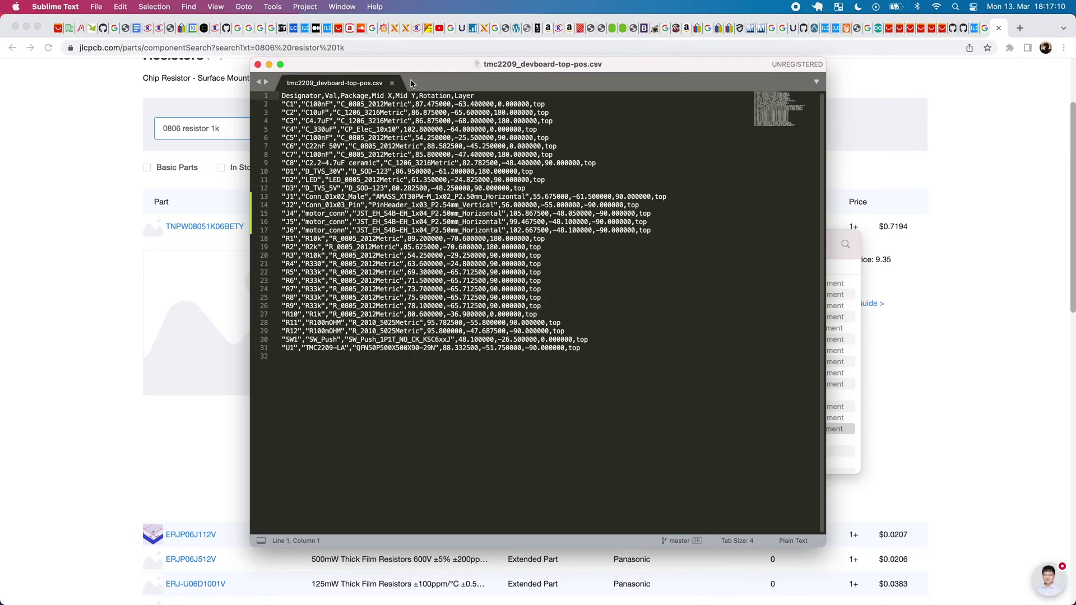
- Delete the connector rows J1, J2, J4, J5 and J6 from the top placement file
drag(417, 74, 441, 111)
click(382, 402)
key(Up)
key(Up)
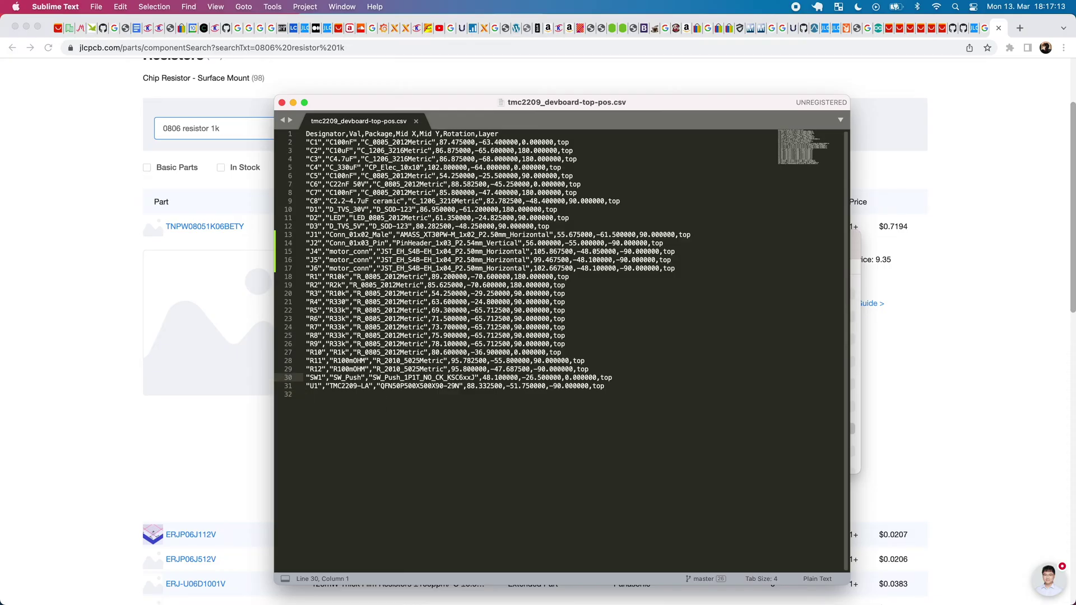
key(Down)
key(Down)
key(Up)
key(Up)
key(Up)
key(Up)
key(Up)
key(Up)
key(Up)
key(Up)
key(Up)
key(Up)
key(Up)
key(Up)
key(Up)
key(Up)
key(shift+Up)
key(shift+Up)
key(shift+Up)
key(shift+Up)
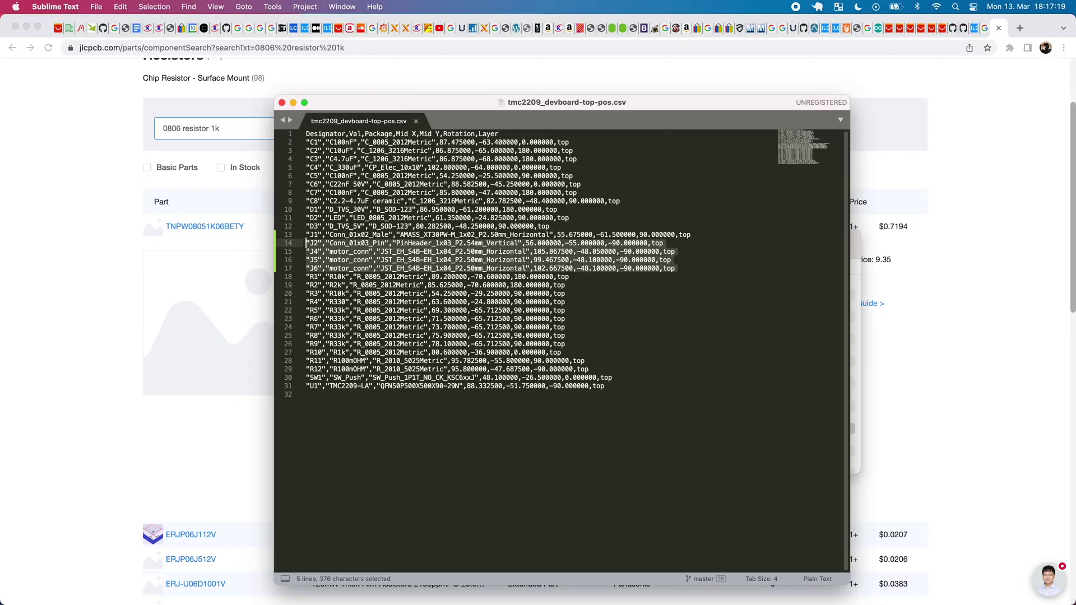
key(shift+Up)
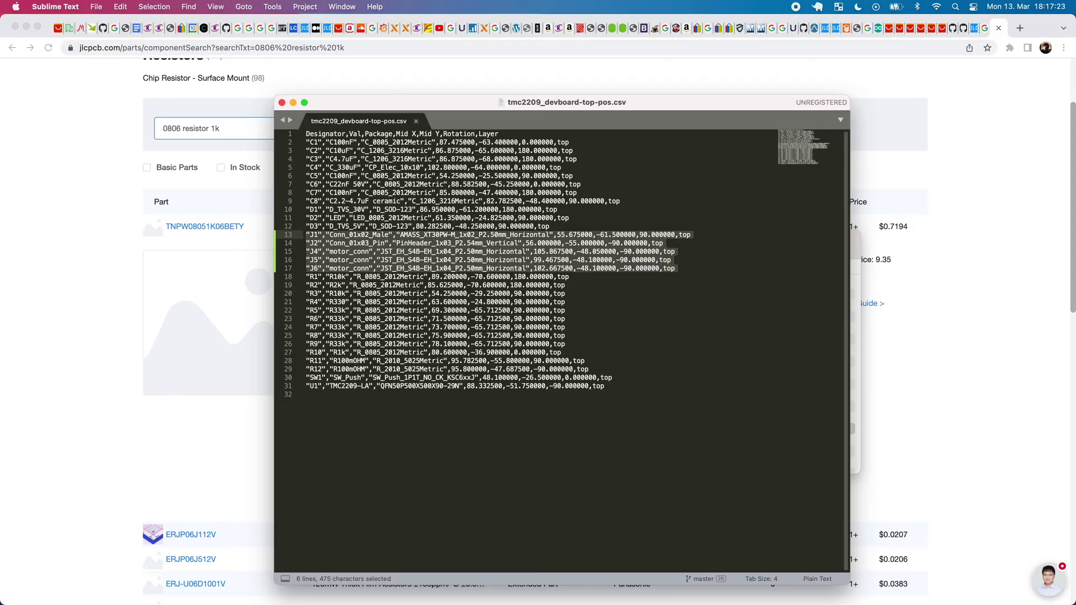
key(BackSpace)
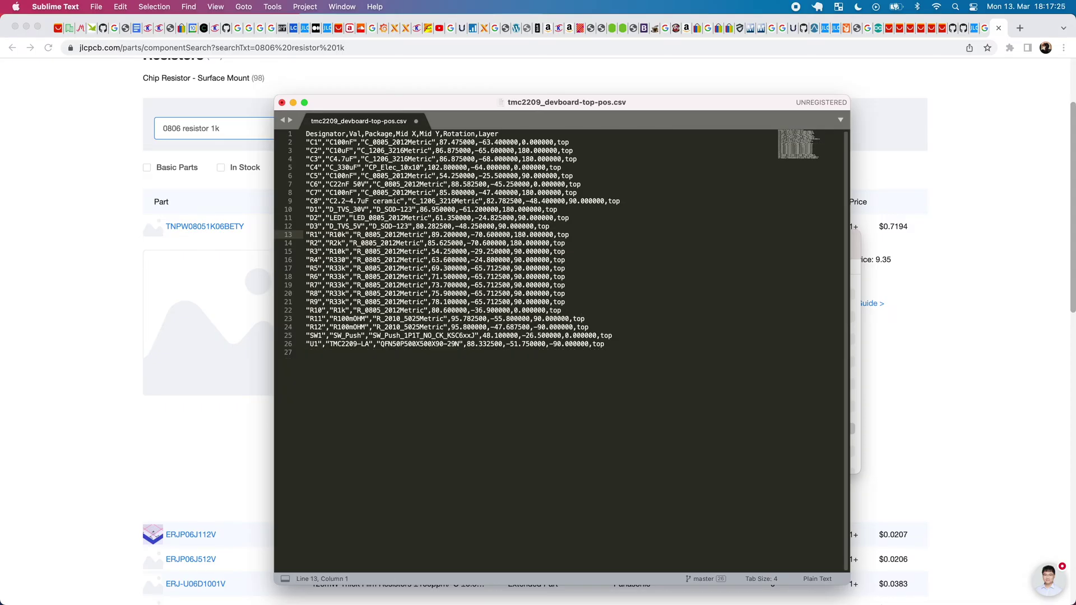
- Examine the diode and capacitor rows above R1, up to the C6 row of the placement file
key(Up)
key(Up)
key(Up)
key(Up)
key(Up)
key(Up)
key(Up)
key(Down)
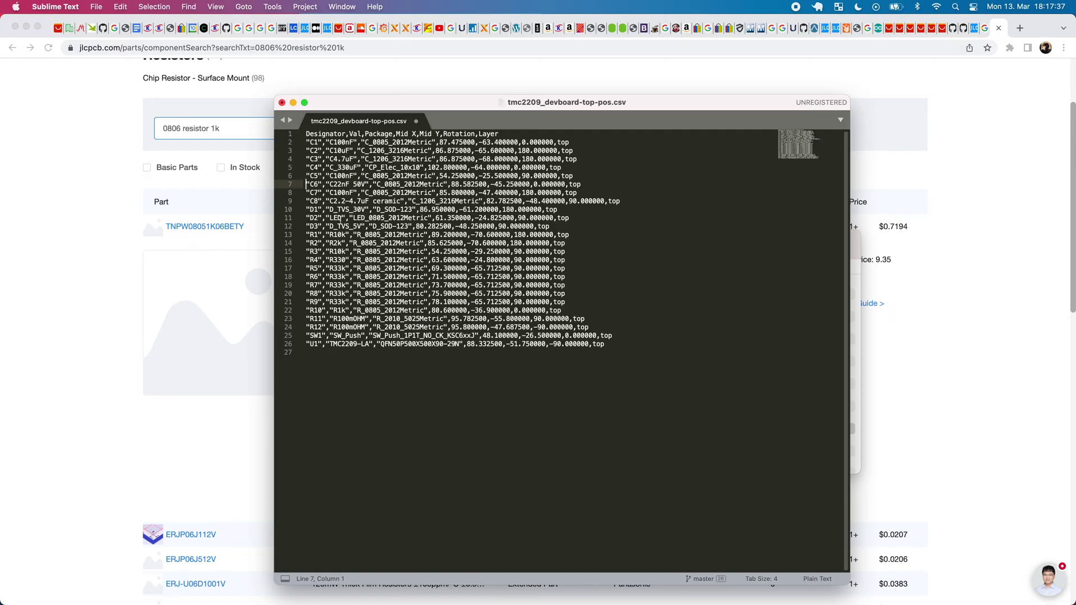
- Save tmc2209_devboard-top-pos.csv and close it
click(318, 352)
key(super+s)
click(282, 103)
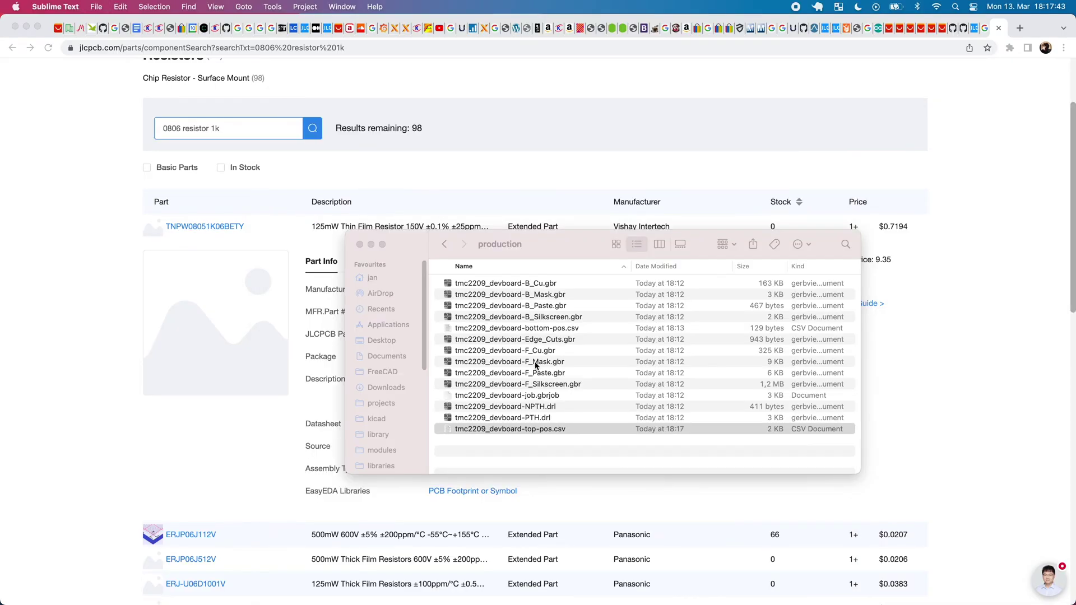
- Review the files in the production folder and preview the contents of tmc2209_devboard-bottom-pos.csv
click(520, 460)
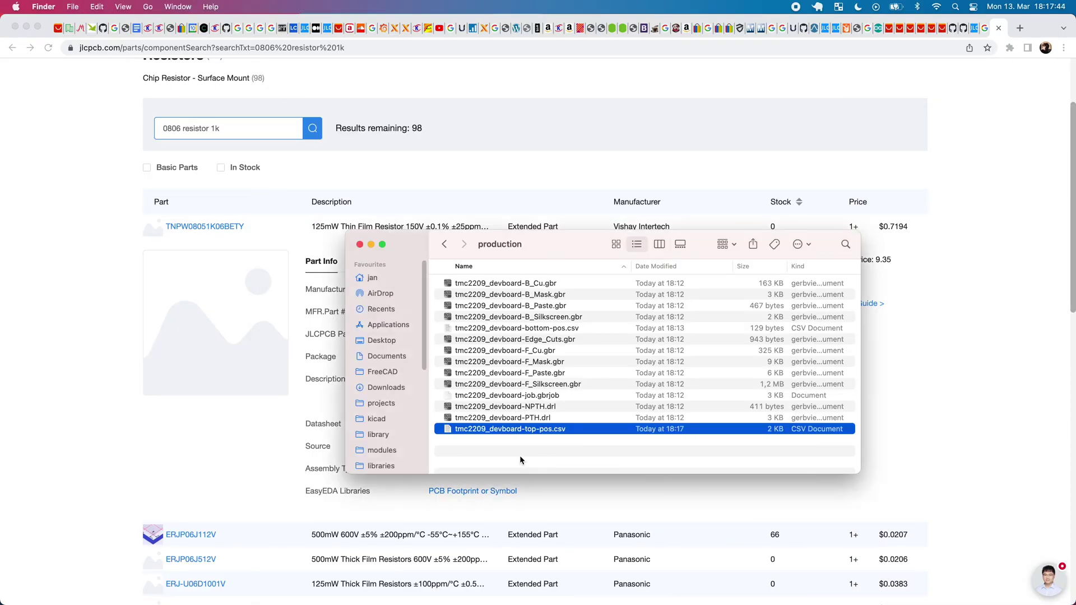
click(444, 244)
click(506, 286)
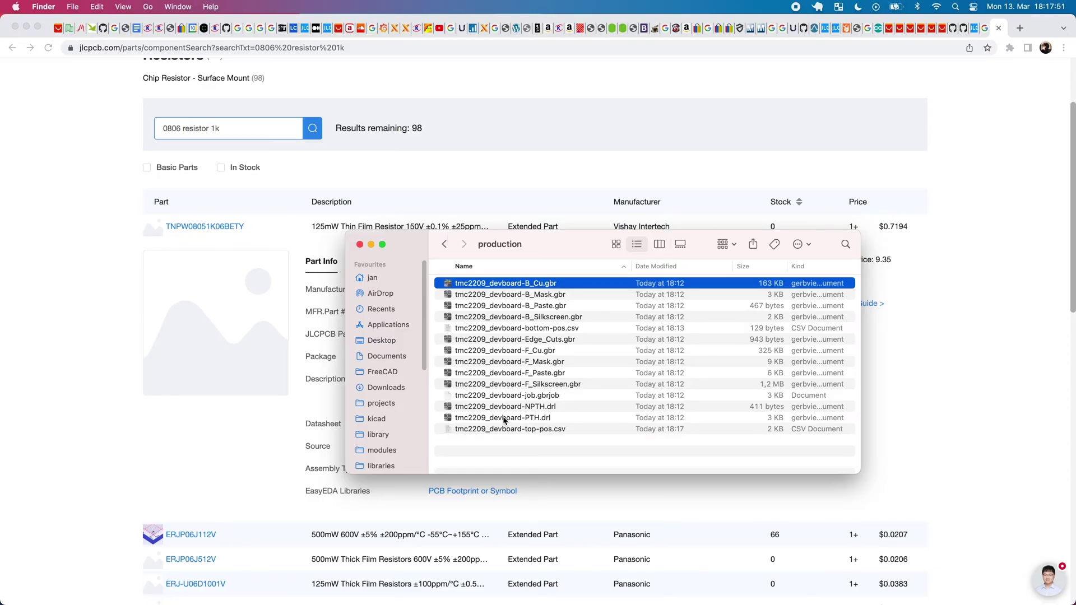
click(518, 453)
click(521, 430)
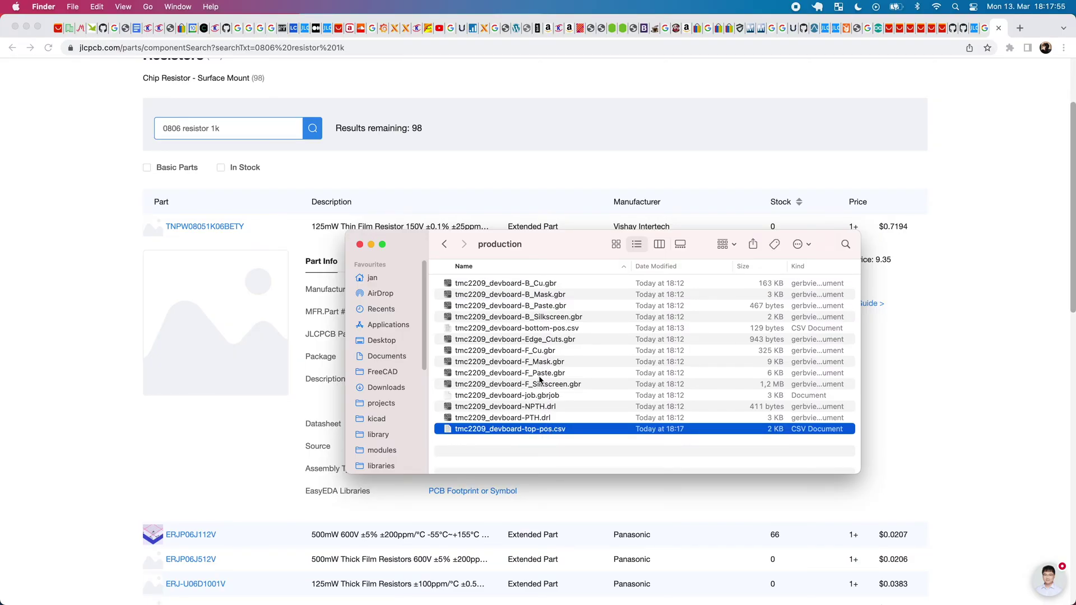
click(537, 331)
key(space)
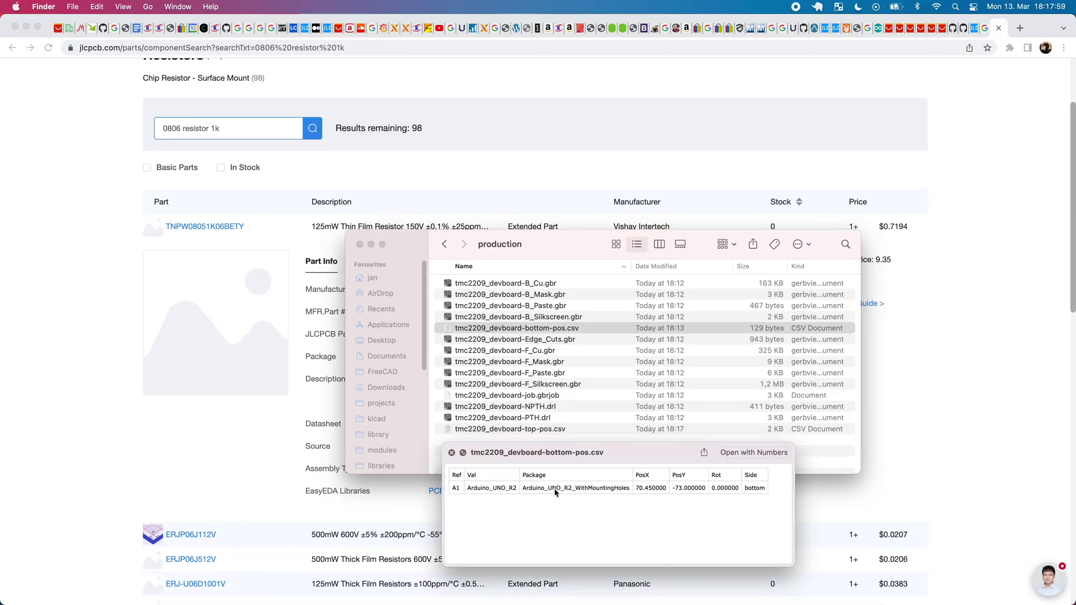
key(space)
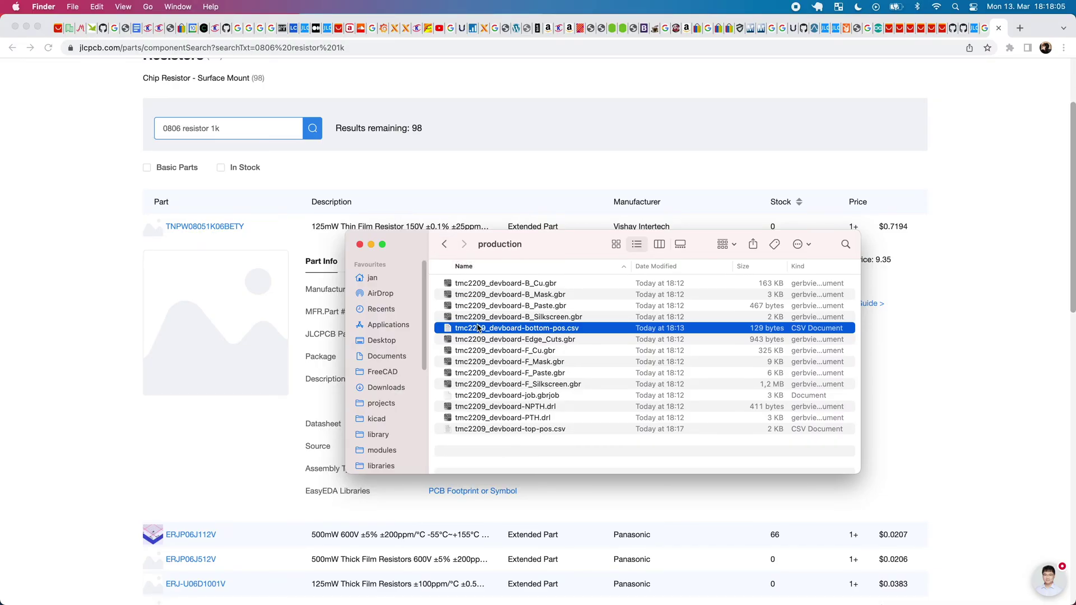
- Compress the production folder inside version102 into a ZIP archive
click(521, 431)
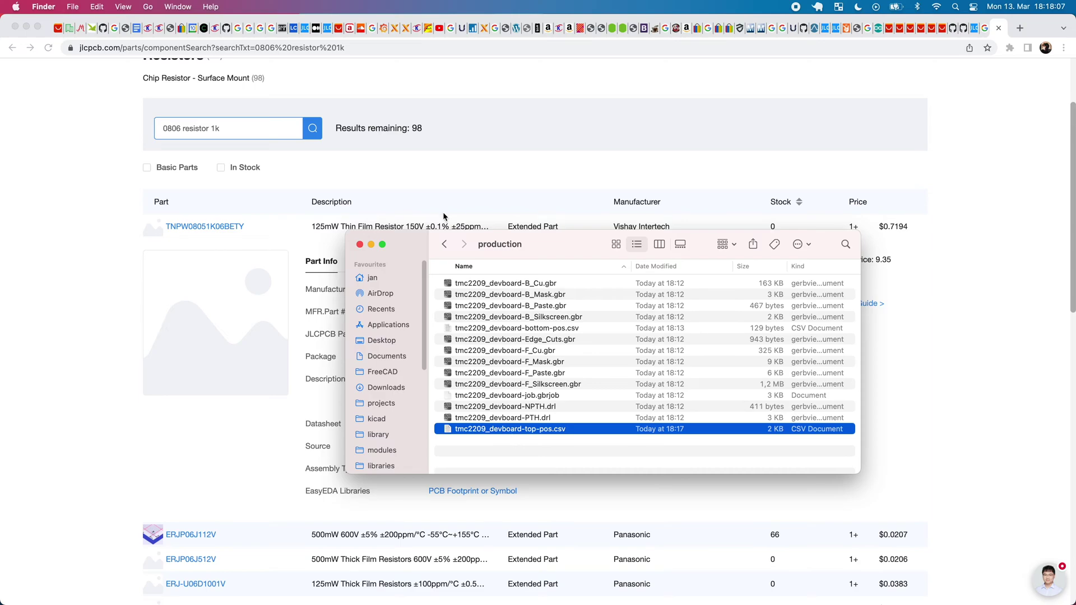
click(445, 245)
right_click(477, 330)
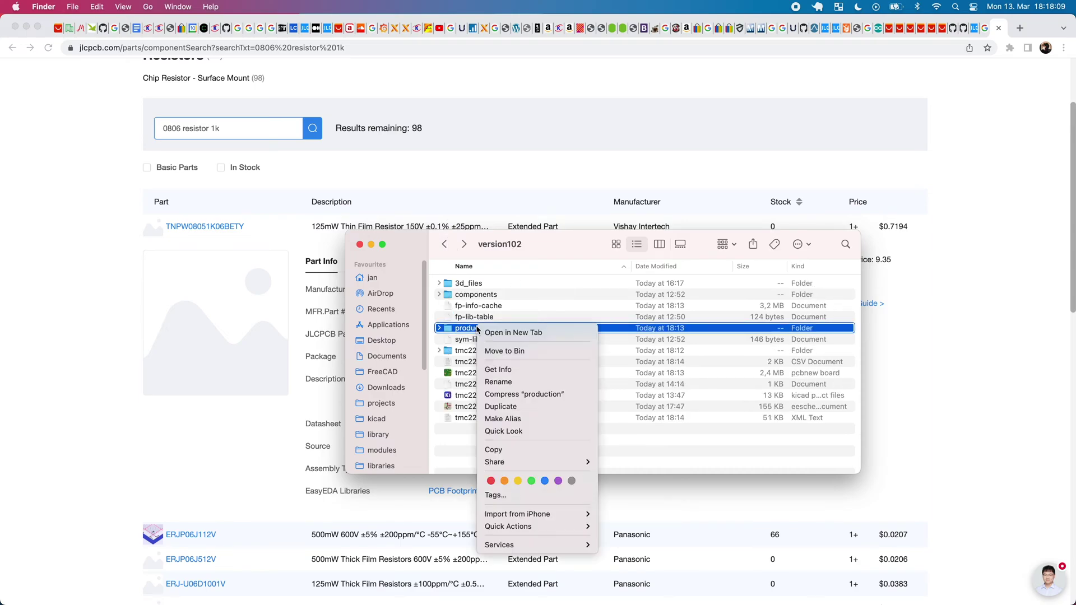
click(526, 394)
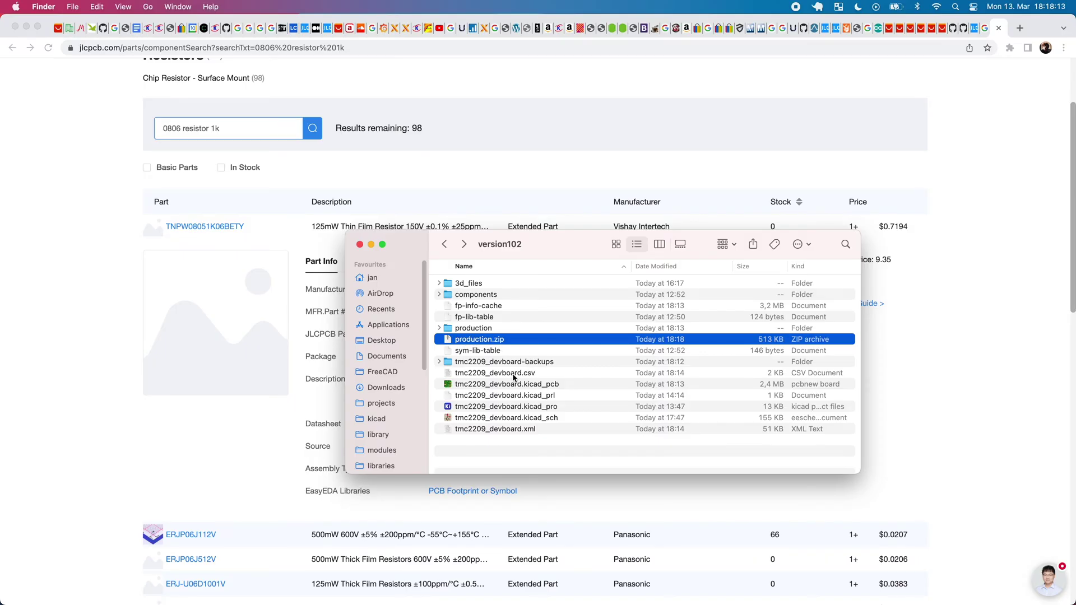
- Open the bill of materials tmc2209_devboard.csv from the version102 folder in Sublime Text
click(513, 374)
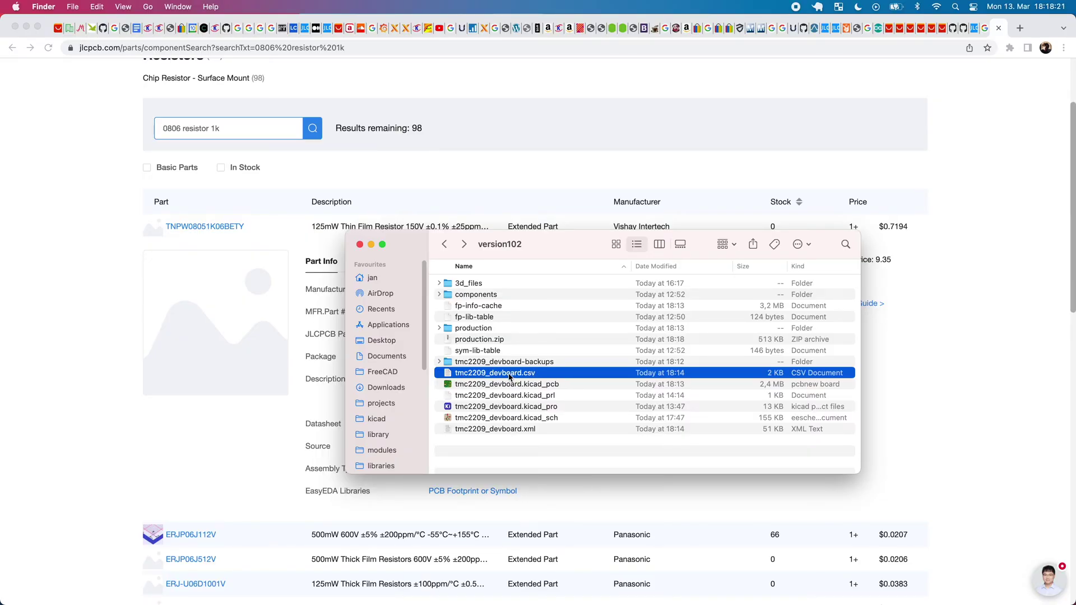
right_click(510, 377)
mouse_move(554, 372)
click(681, 494)
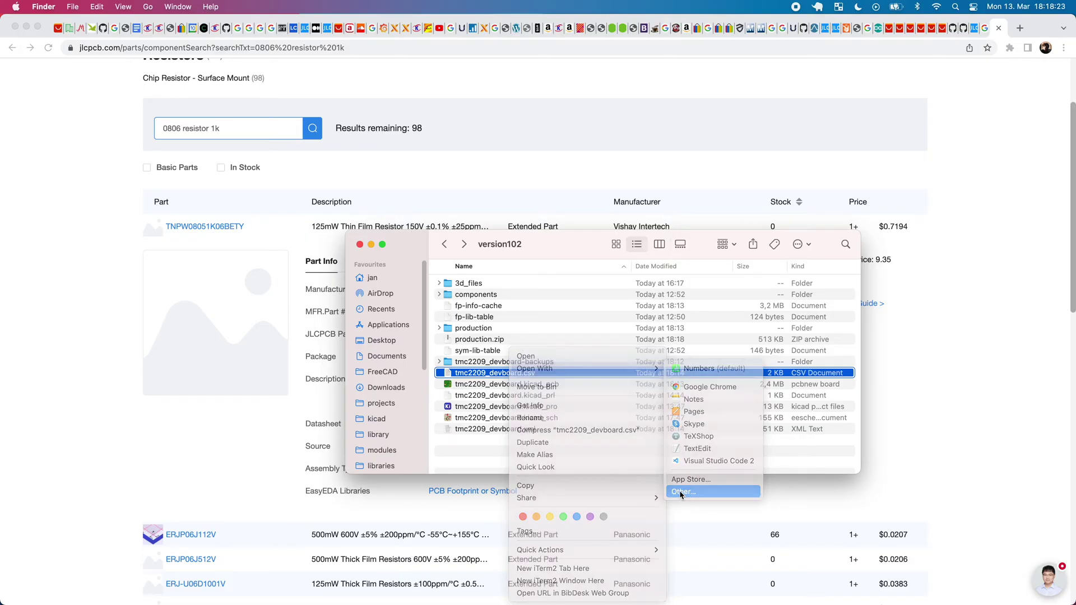
text(sub)
key(Return)
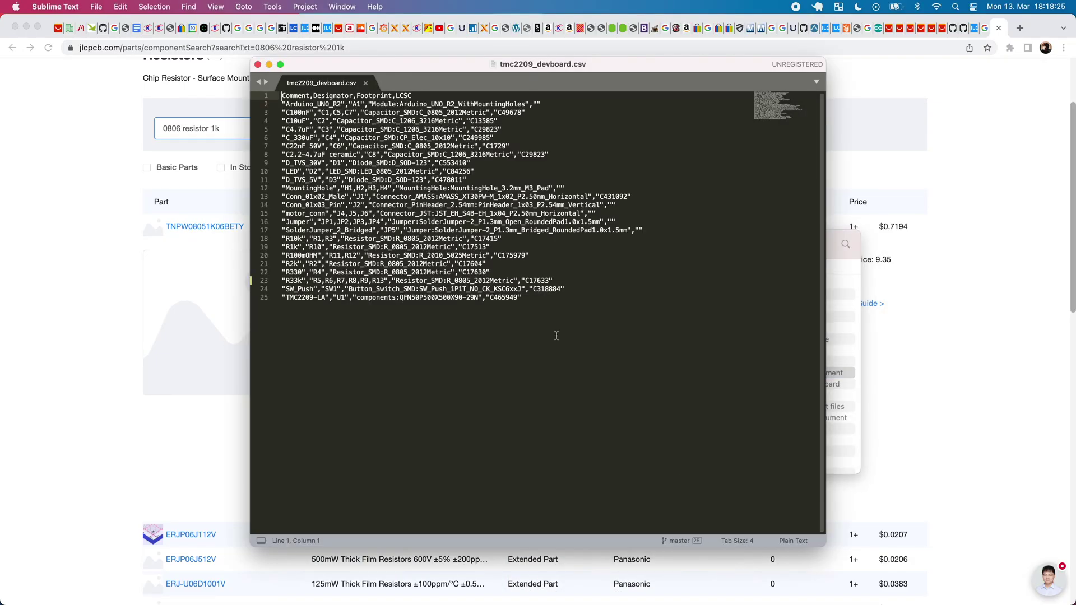
- Delete the Arduino_UNO_R2 row (A1) from the bill of materials
click(370, 317)
key(Up)
key(Down)
key(Up)
key(Up)
key(Up)
key(Up)
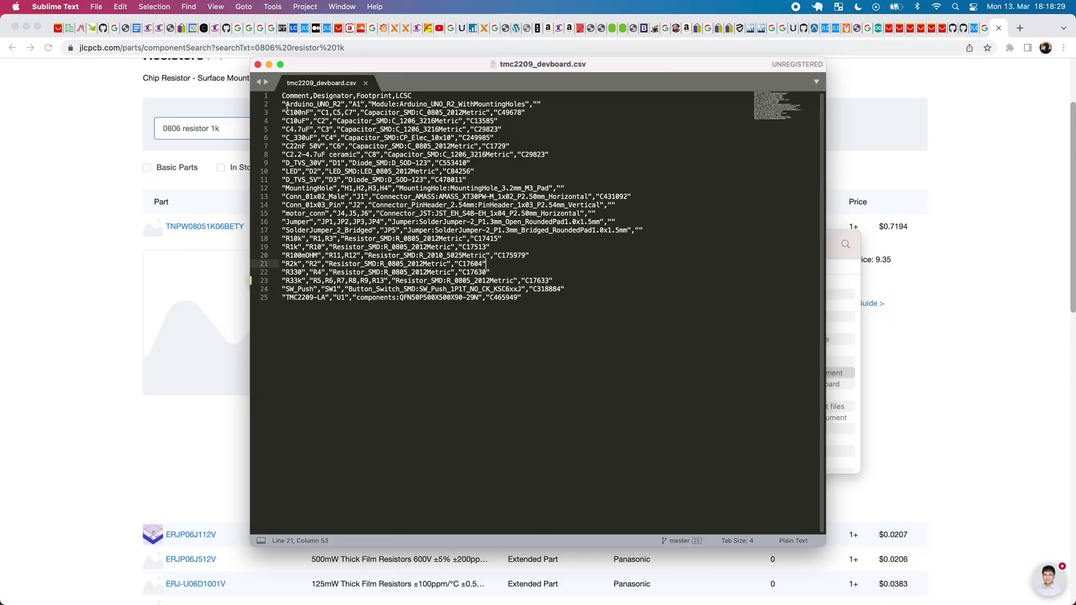
double_click(288, 104)
key(super+l)
key(BackSpace)
- Delete the MountingHole row with designators H1 to H4 from the bill of materials
key(Down)
key(Down)
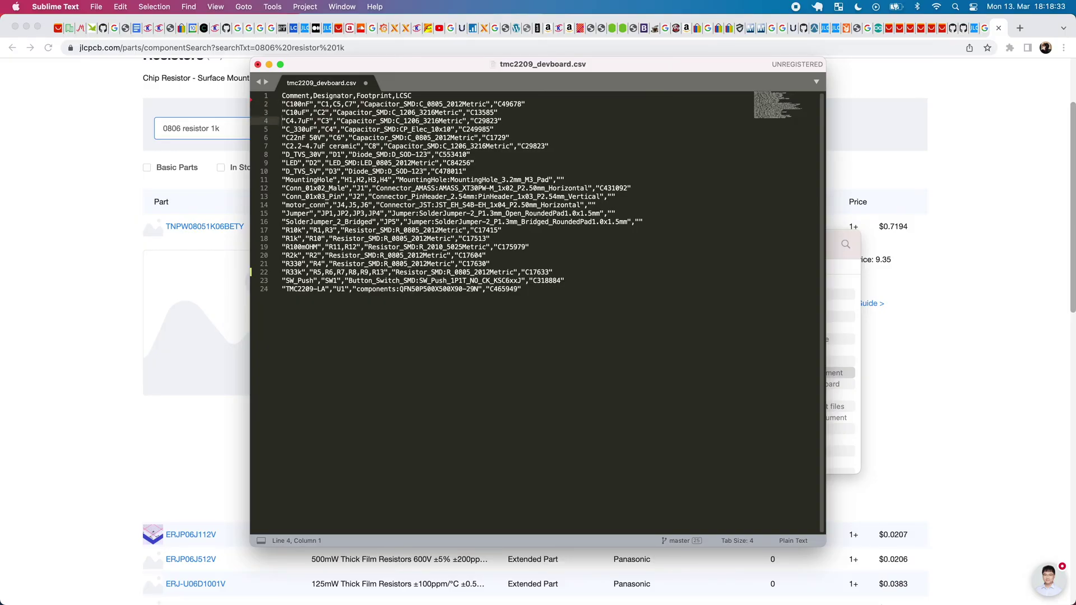
key(Down)
key(Down)
key(Down)
key(Down)
key(Down)
key(Down)
key(Down)
key(super+l)
key(BackSpace)
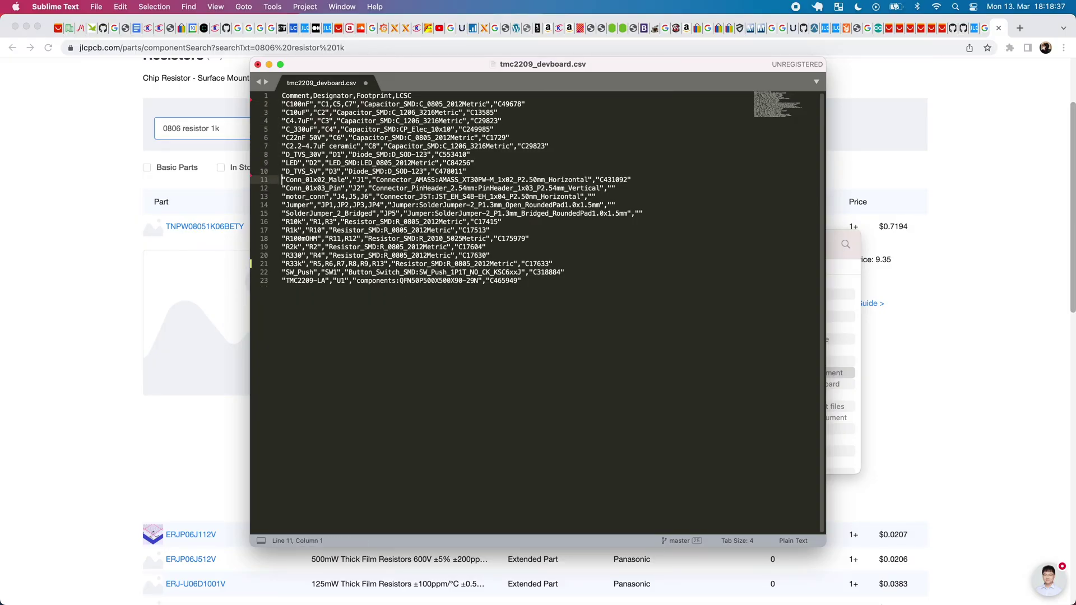
- Delete the connector rows Conn_01x02_Male, Conn_01x03_Pin and motor_conn from the bill of materials
key(super+l)
key(super+l)
key(BackSpace)
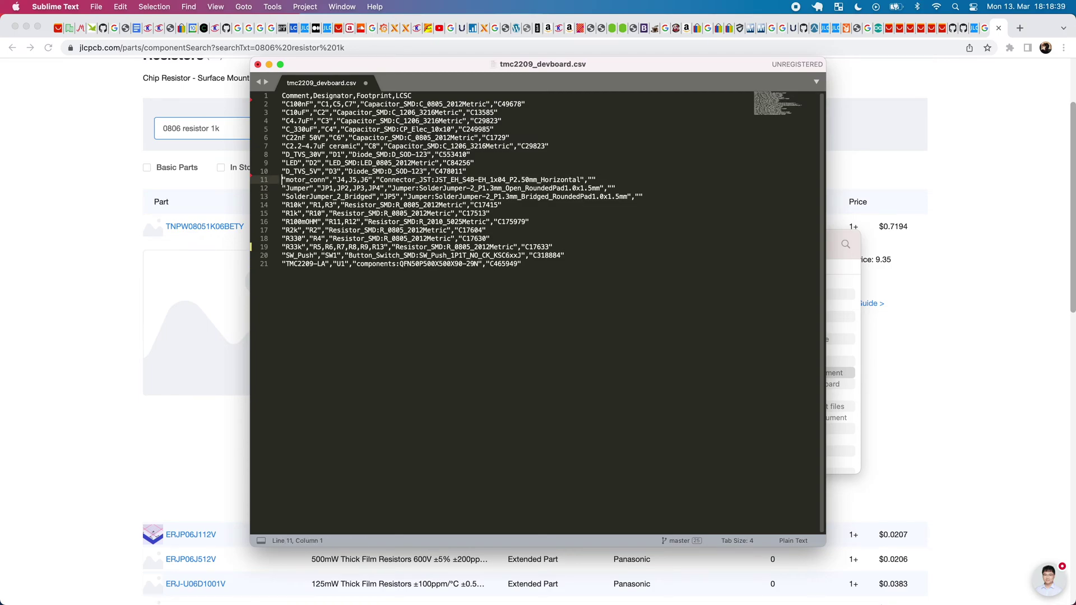
key(super+l)
key(BackSpace)
- Delete the Jumper row (JP1 to JP4) and the SolderJumper_2_Bridged row (JP5) from the bill of materials
key(super+l)
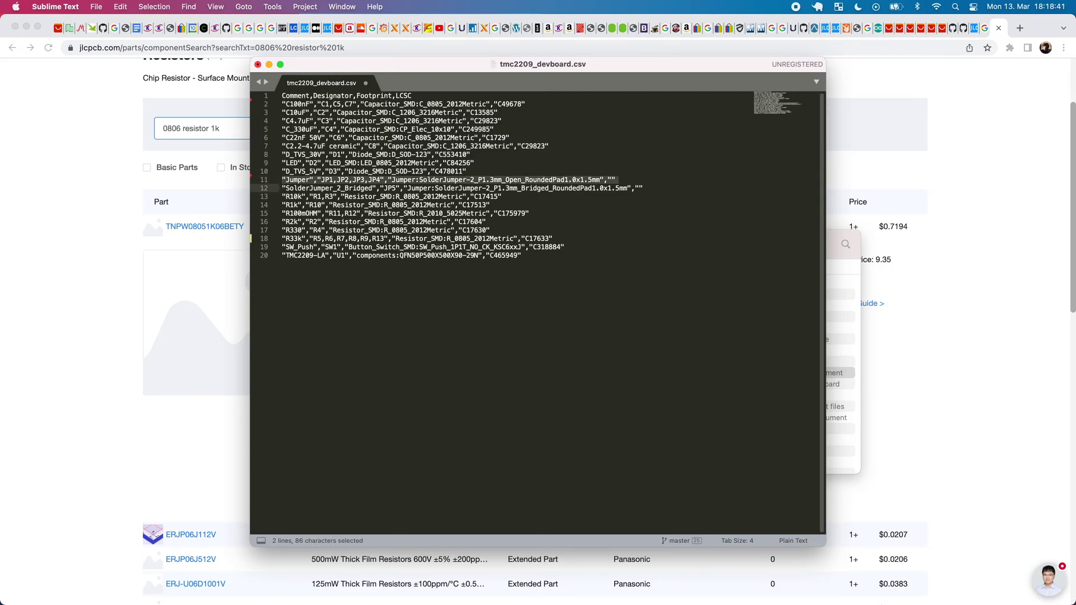
key(BackSpace)
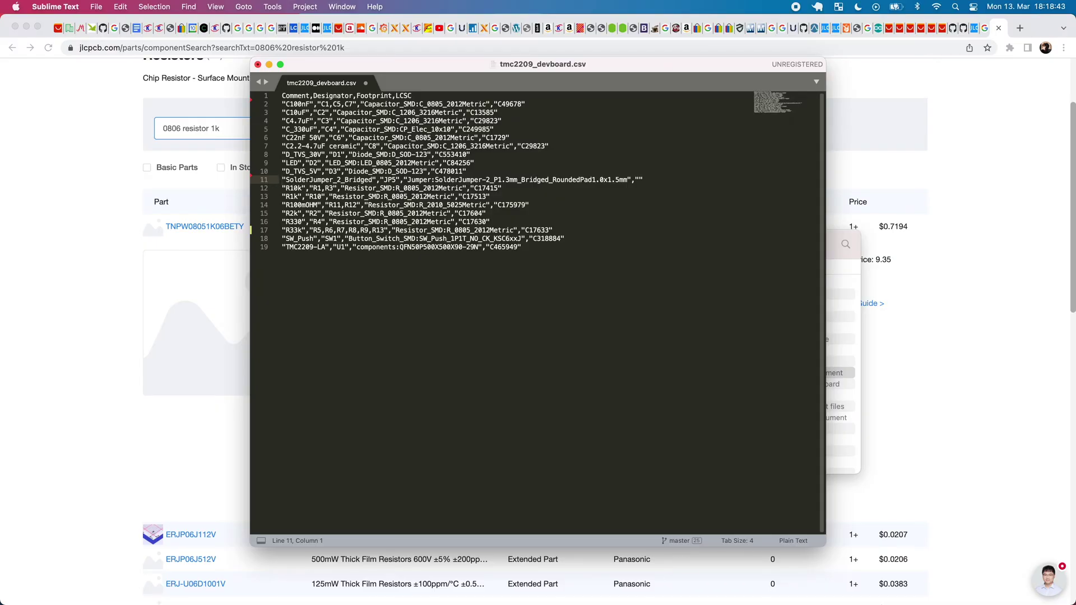
key(super+l)
key(BackSpace)
- Remove R13 from the designators of the R33k row, then save and close tmc2209_devboard.csv
key(Down)
key(Down)
key(Down)
key(Down)
key(Down)
key(Down)
key(Down)
key(Down)
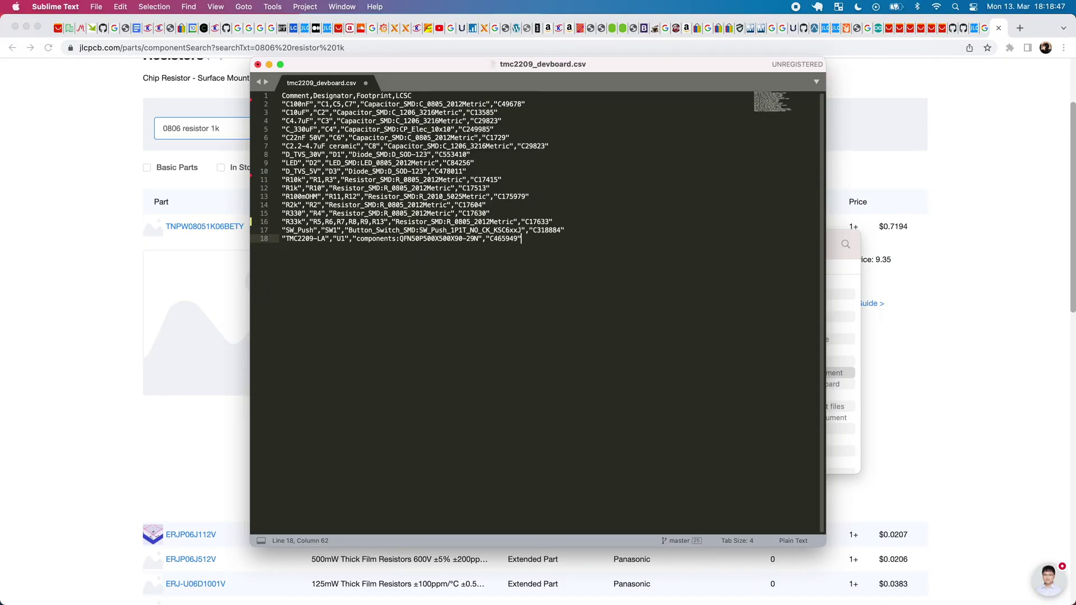
double_click(382, 222)
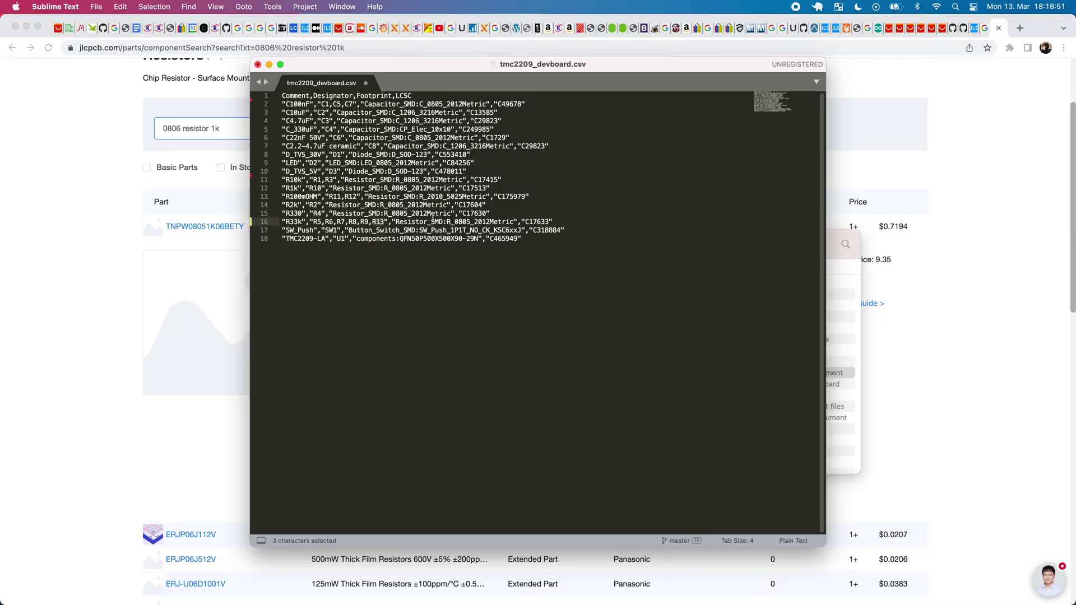
key(BackSpace)
key(BackSpace)
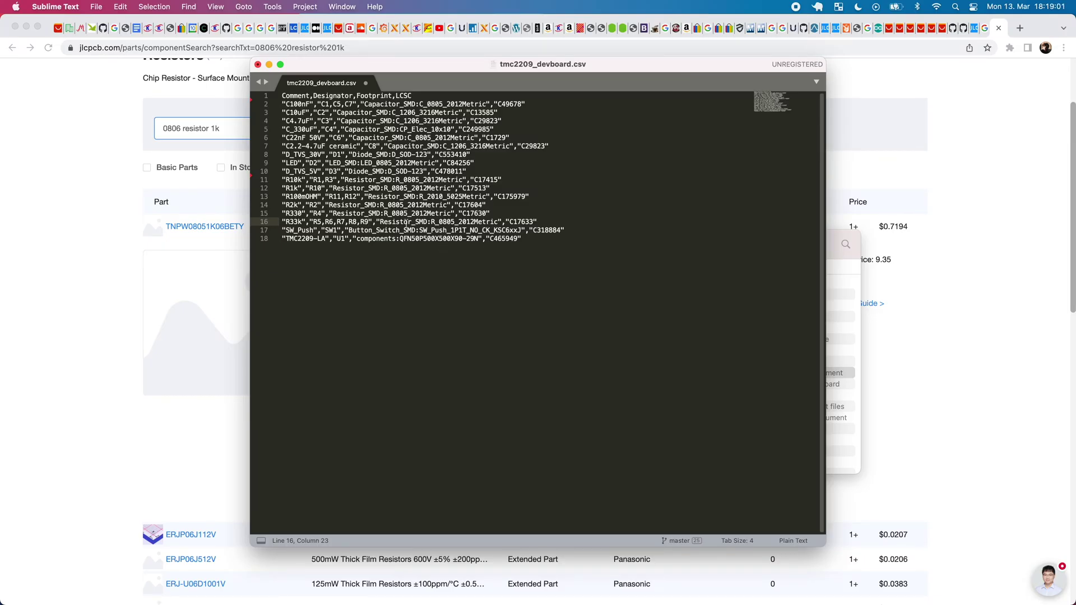
key(super+s)
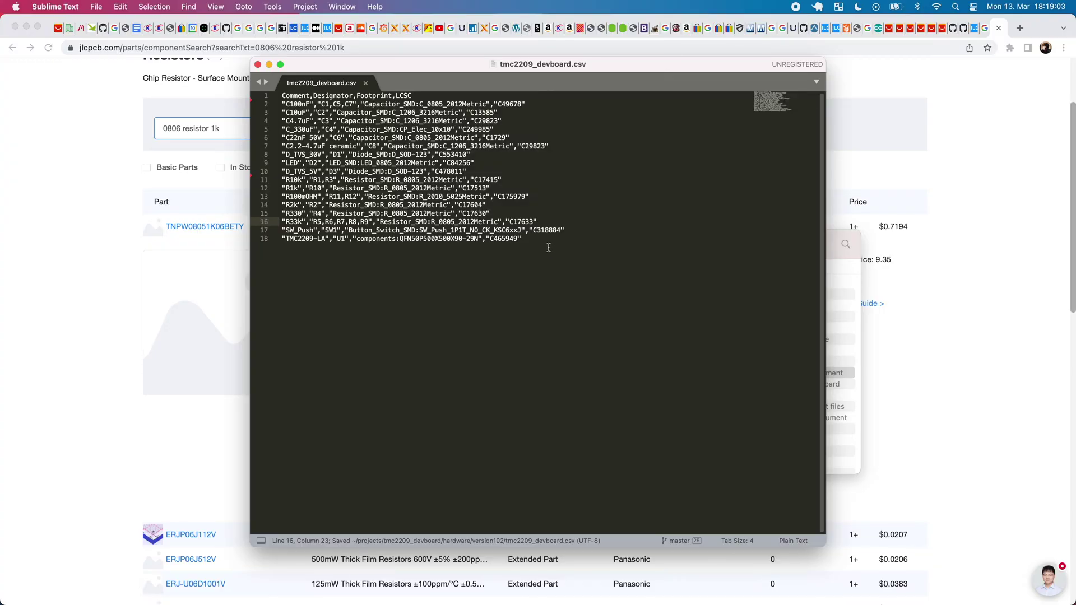
click(490, 298)
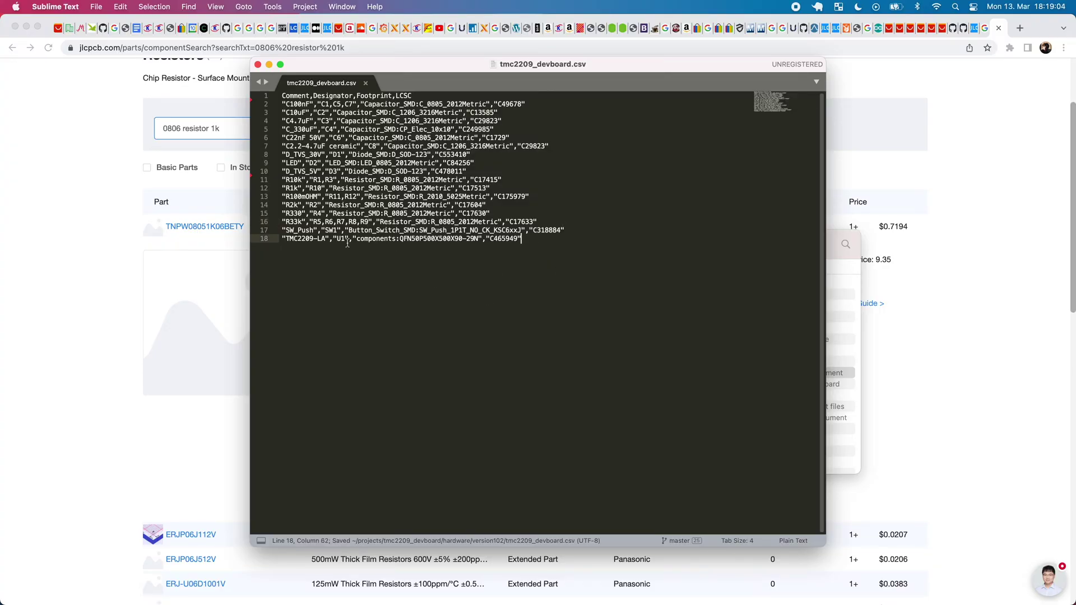
click(258, 65)
- Reopen tmc2209_devboard-top-pos.csv from the production folder in Sublime Text, check its last resistor rows and close it
double_click(469, 329)
right_click(523, 430)
mouse_move(561, 368)
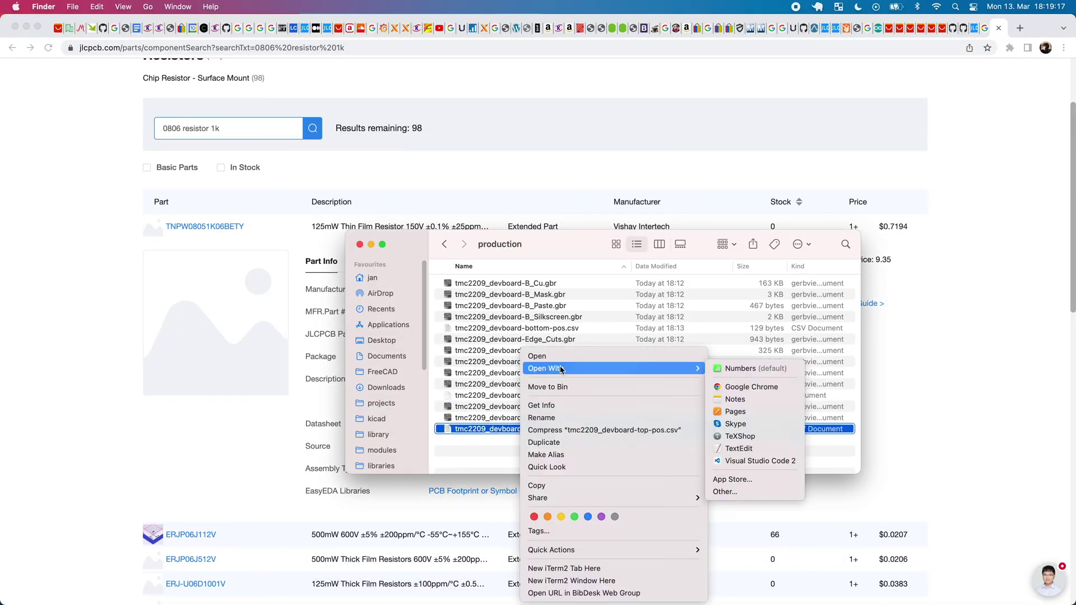
click(745, 488)
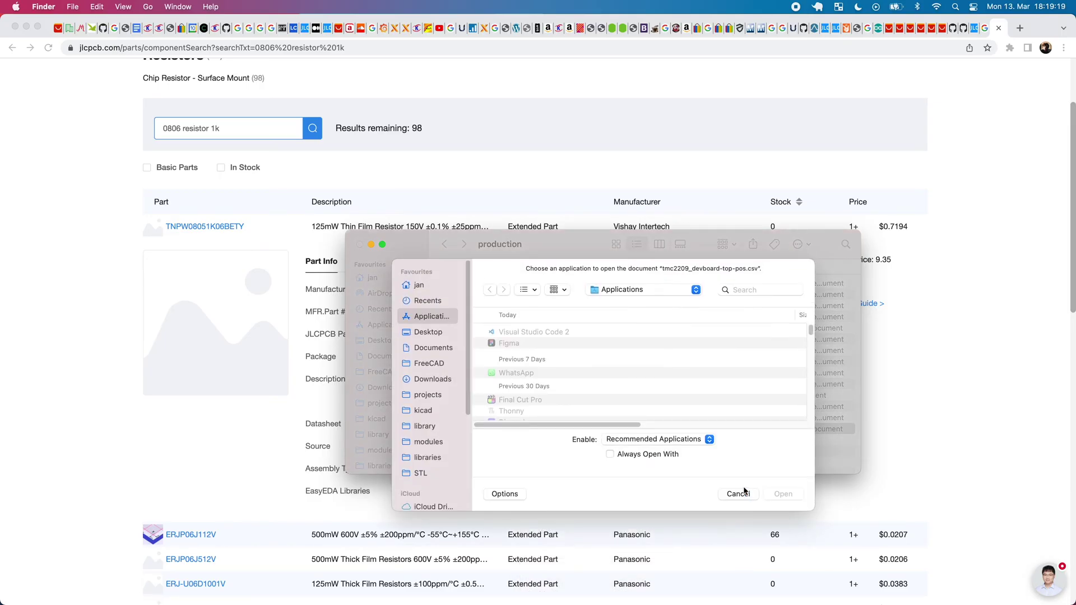
click(781, 493)
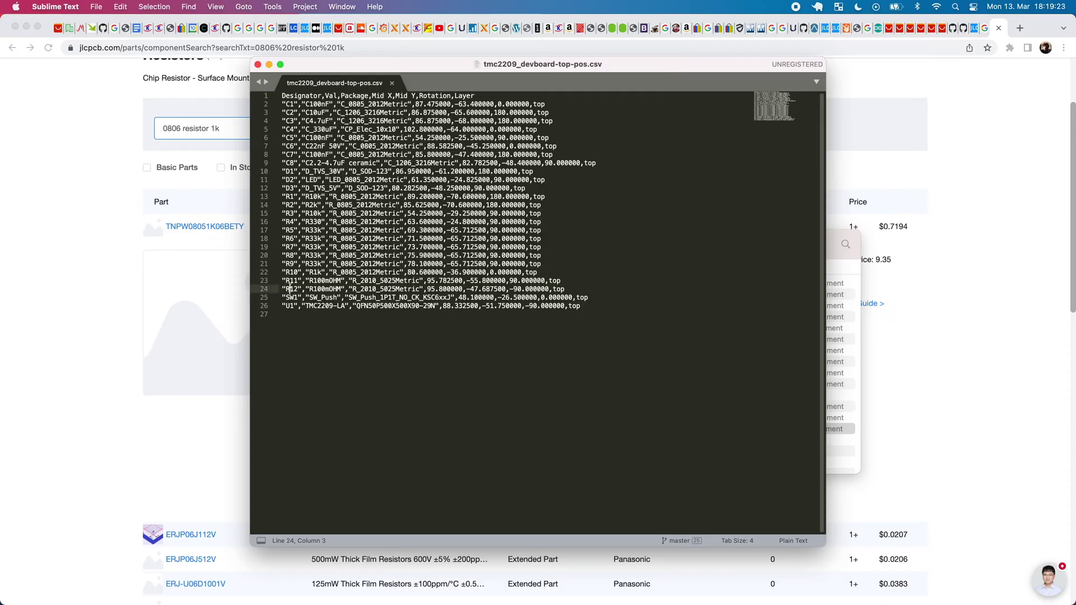
click(396, 297)
click(288, 288)
click(325, 317)
click(258, 65)
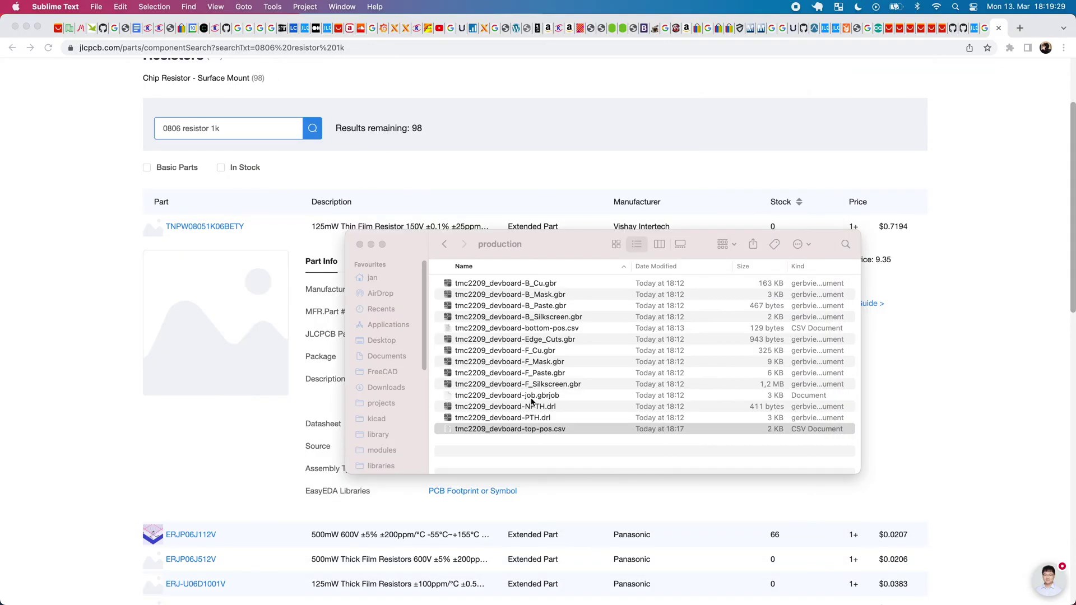
- Return to the version102 folder, then open jlcpcb.com in a new Chrome tab and request an instant quote
click(526, 439)
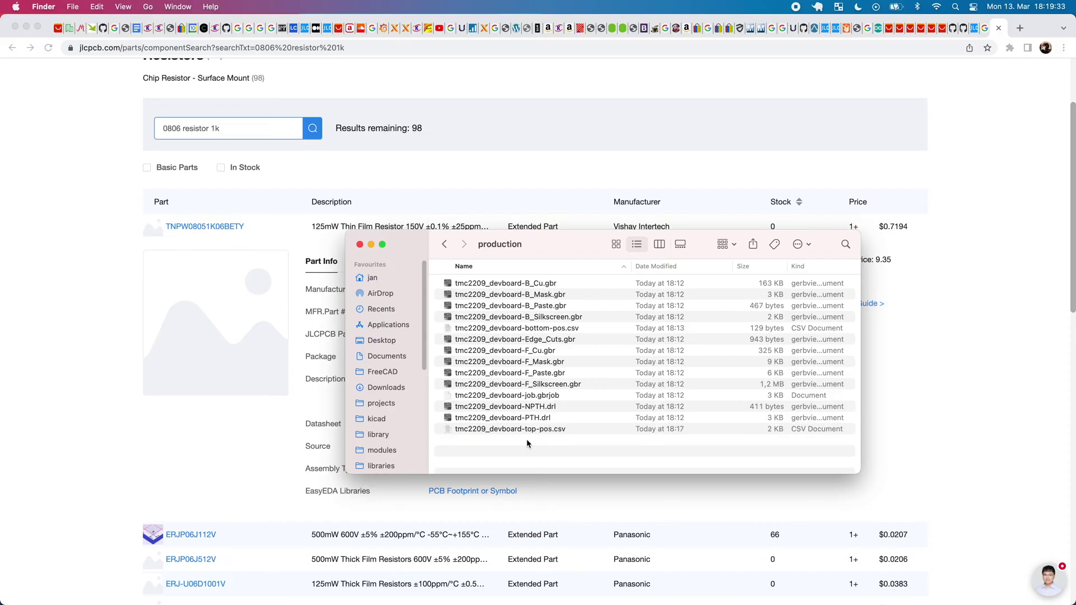
click(443, 245)
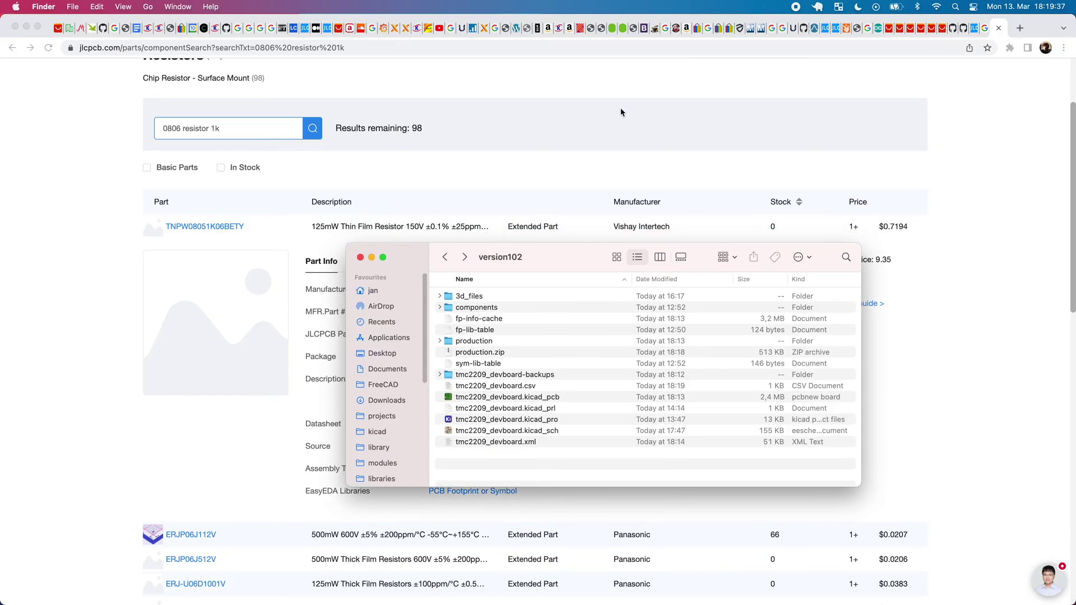
click(620, 109)
key(super+t)
text(jl)
key(Return)
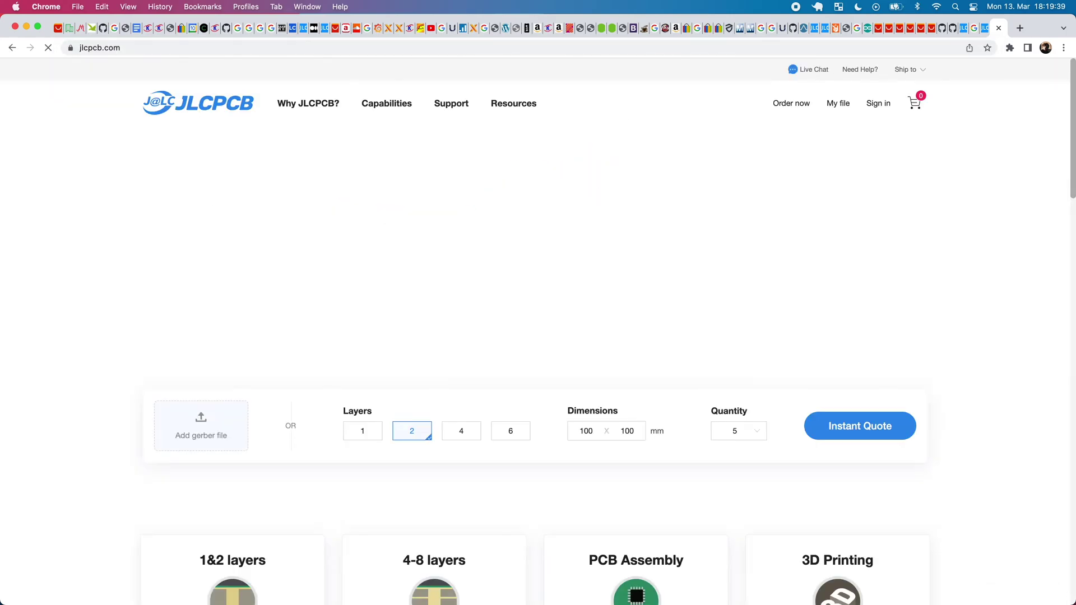
click(865, 428)
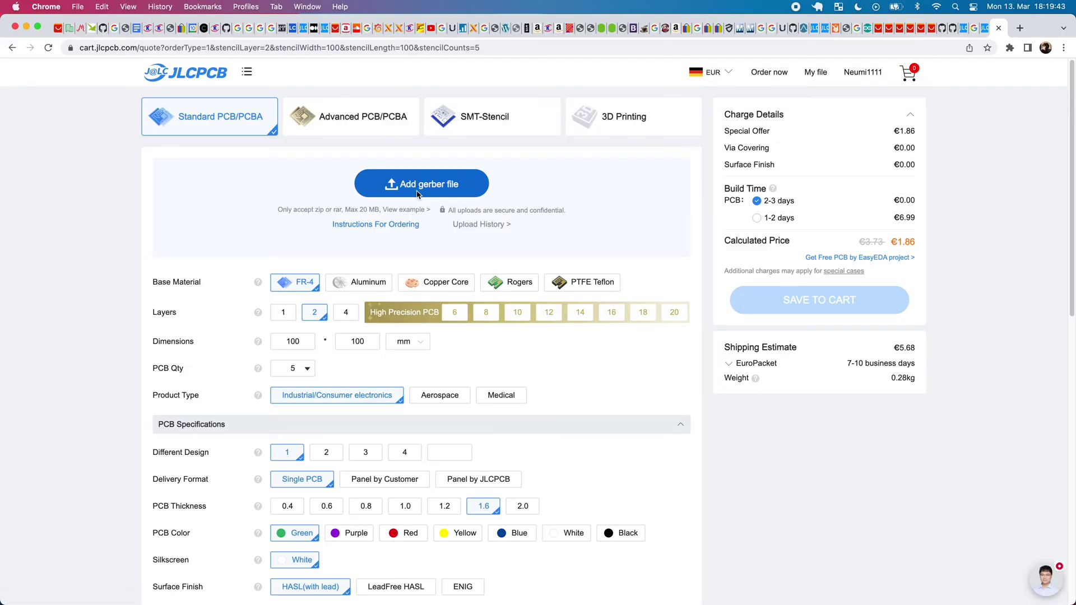
- Upload production.zip as the Gerber file and set the PCB color to Purple
click(421, 190)
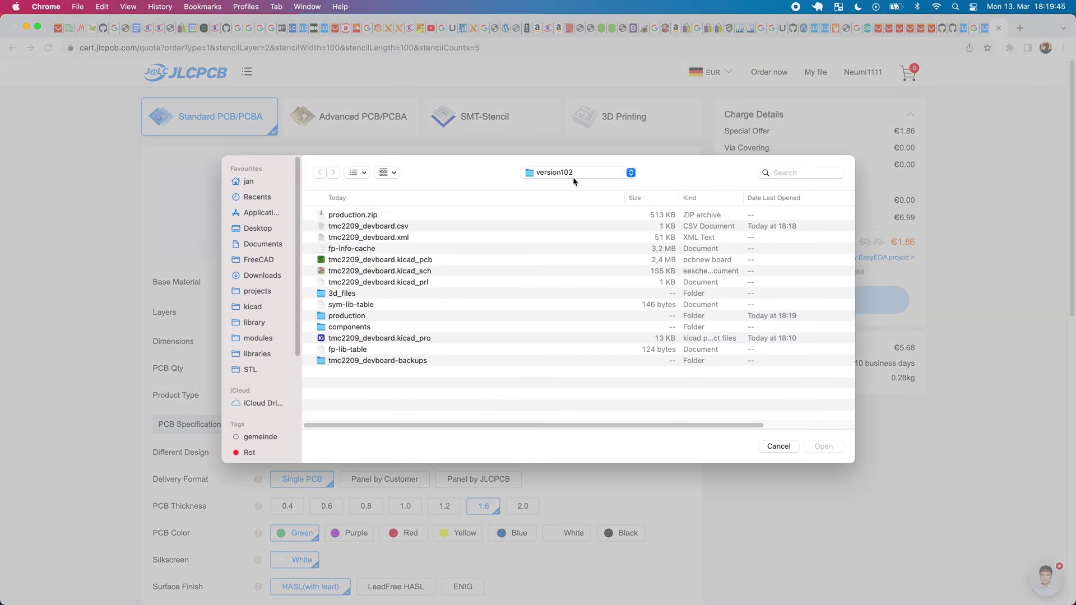
double_click(370, 216)
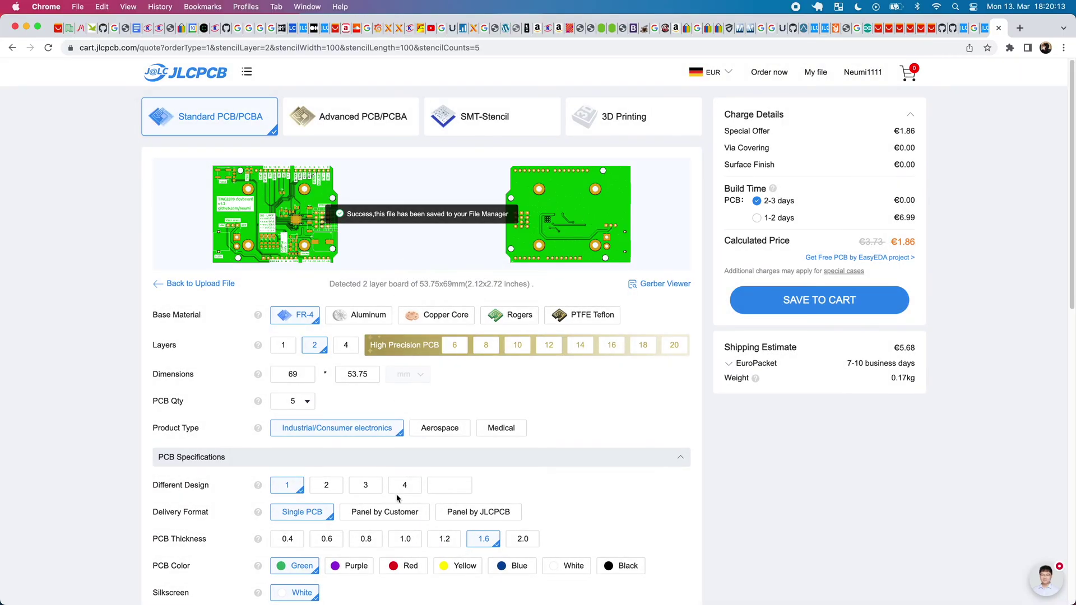
click(350, 566)
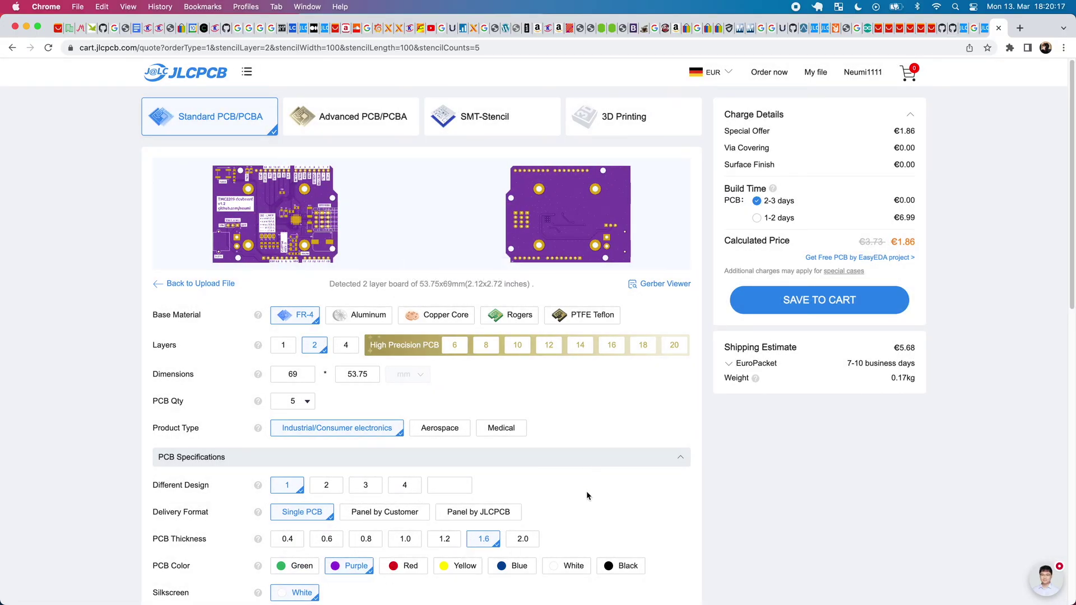
scroll(581, 430, down, 5)
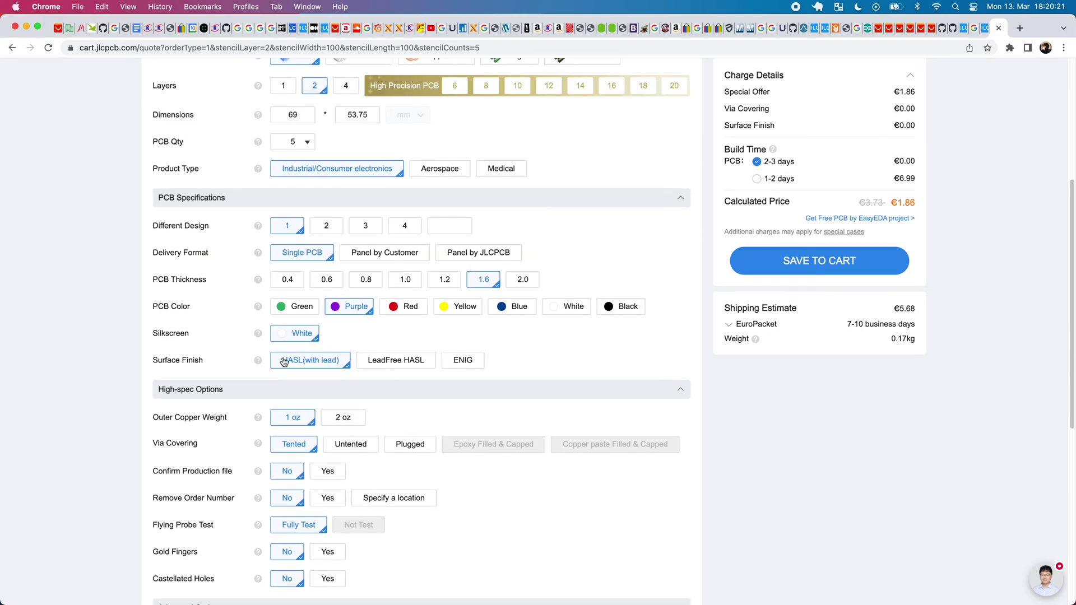
- Review the PCB specifications and enable PCB Assembly for the order
scroll(601, 347, up, 3)
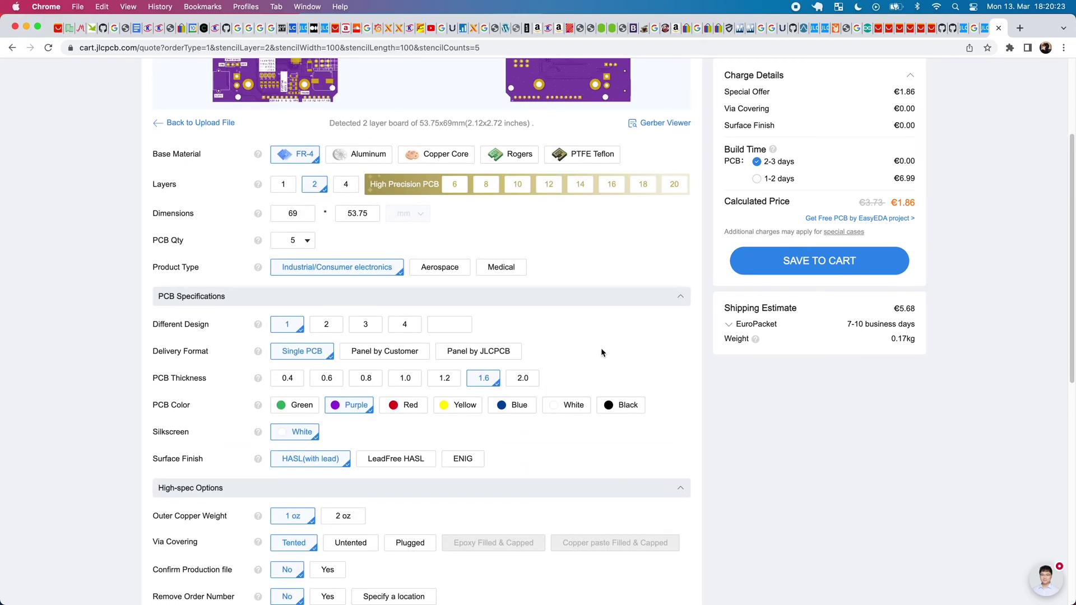
scroll(601, 348, down, 2)
scroll(610, 331, down, 2)
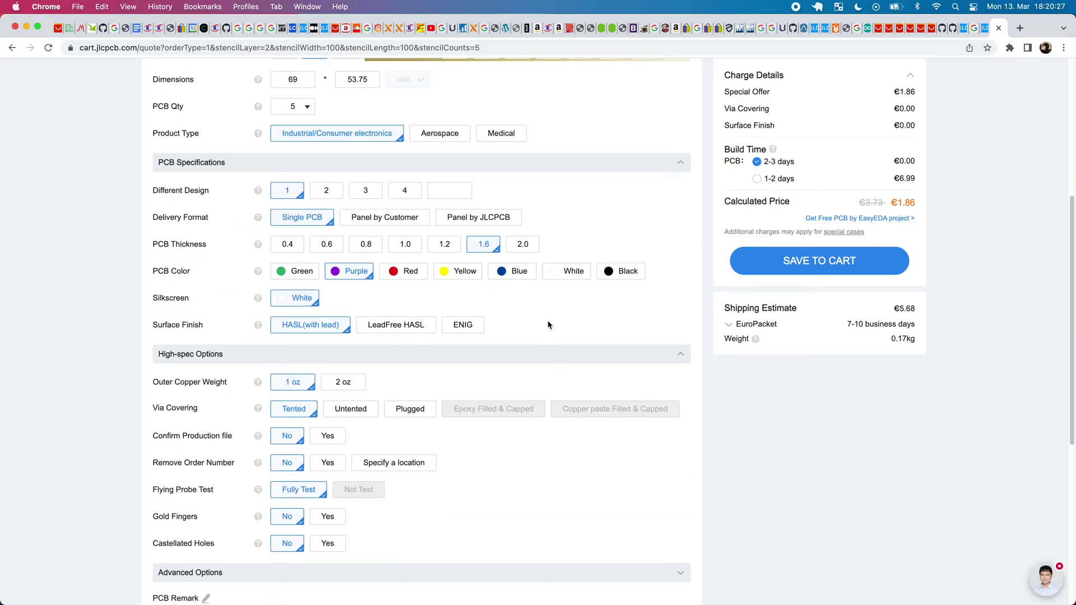
scroll(549, 325, down, 5)
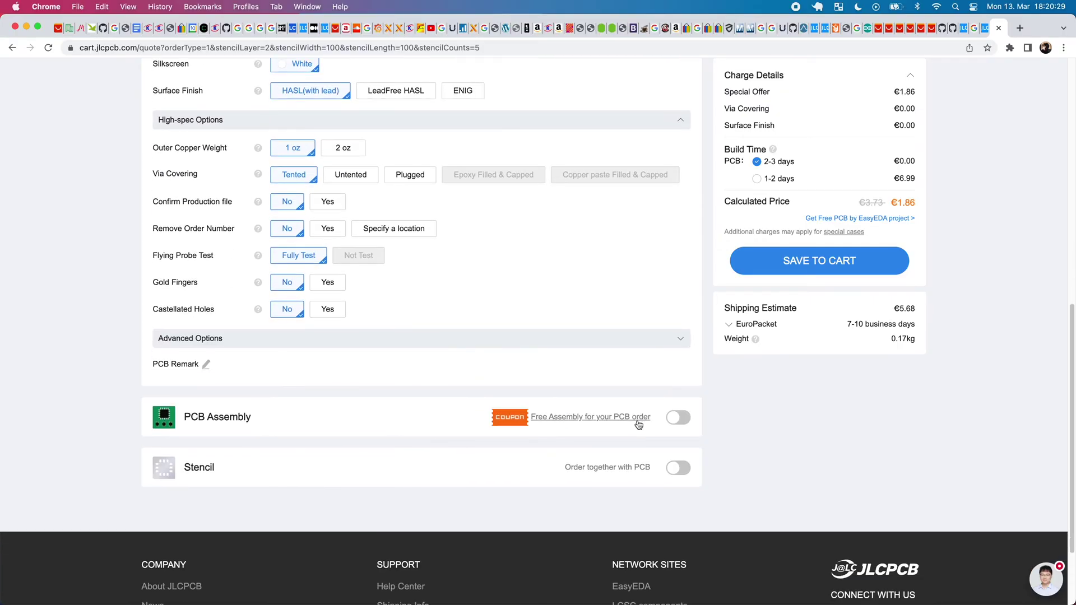
click(682, 419)
scroll(431, 399, down, 2)
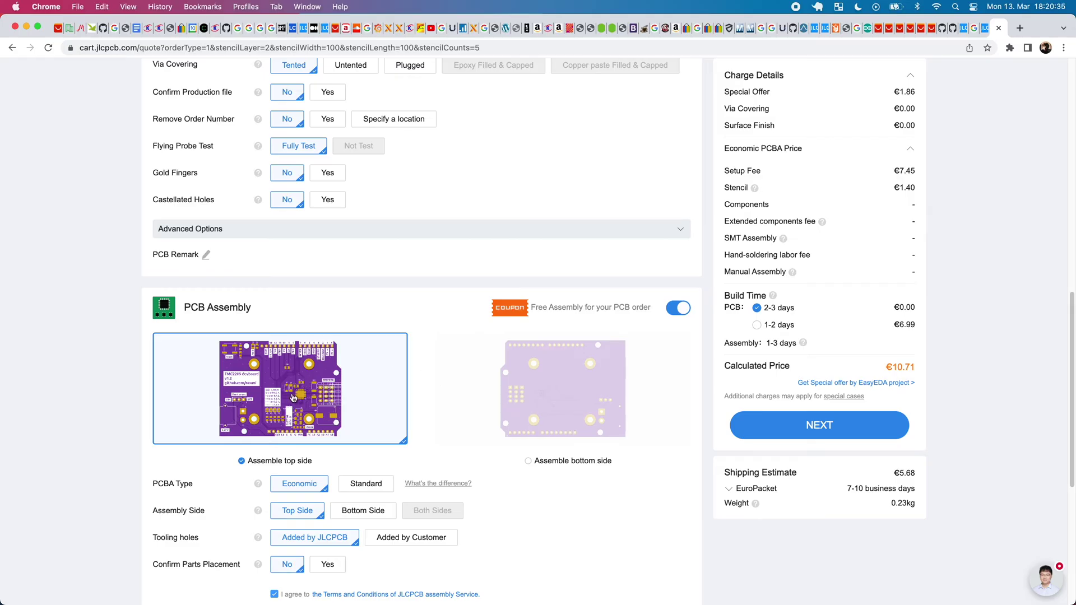
click(546, 400)
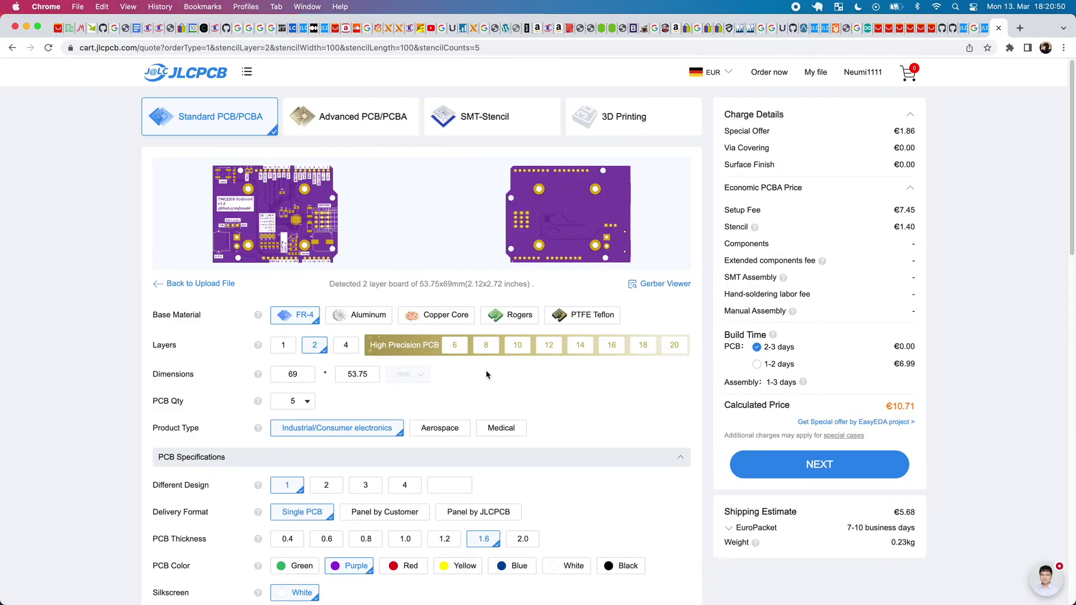
- Review the board options, confirm economic top-side assembly and continue to the bill of materials
scroll(487, 374, down, 3)
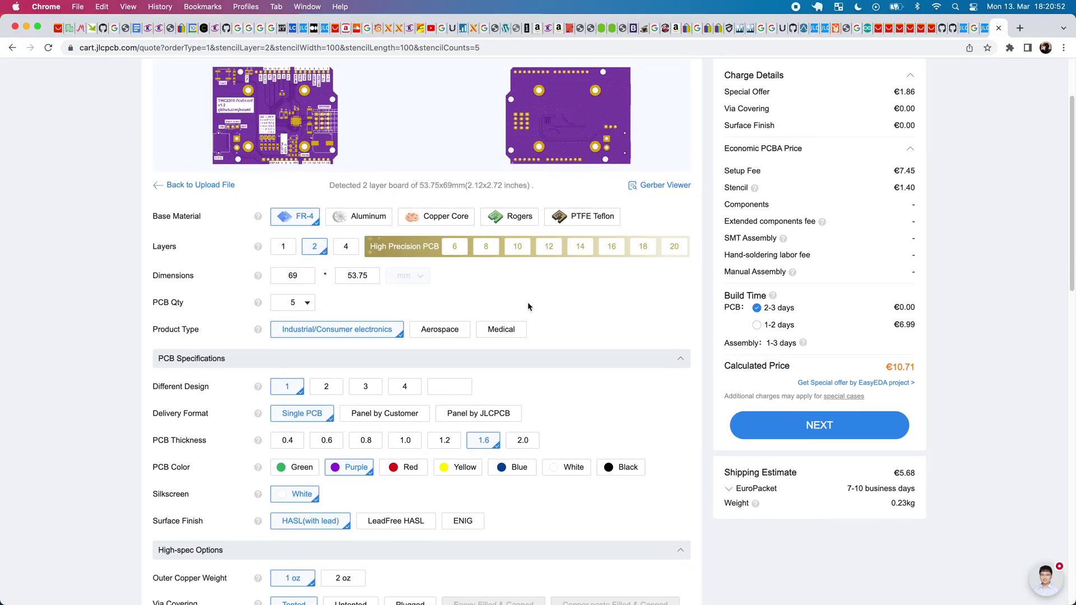
scroll(529, 306, down, 4)
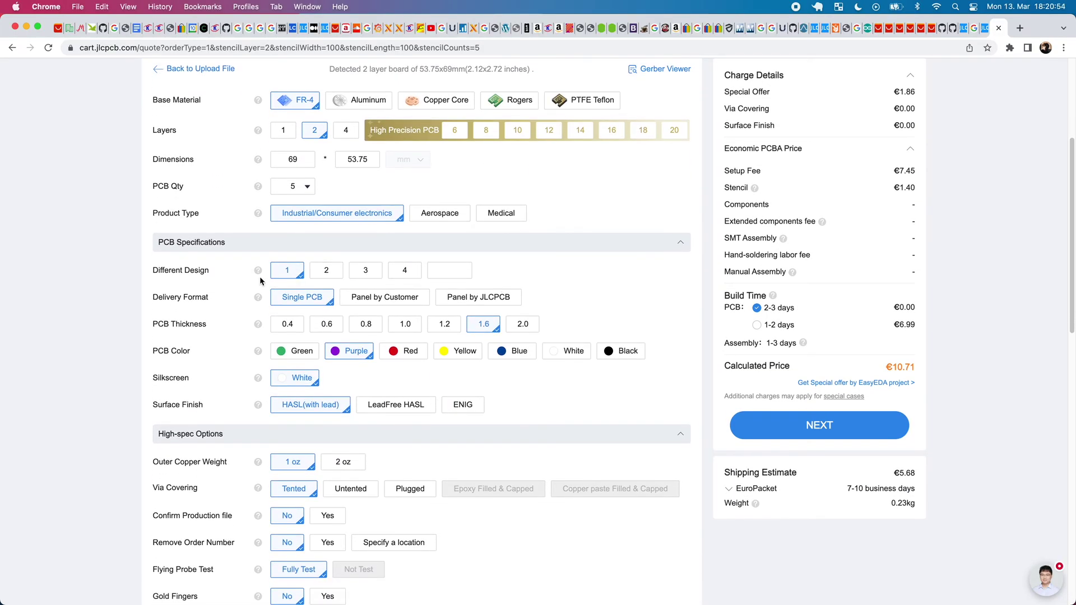
scroll(297, 300, down, 3)
scroll(373, 320, down, 2)
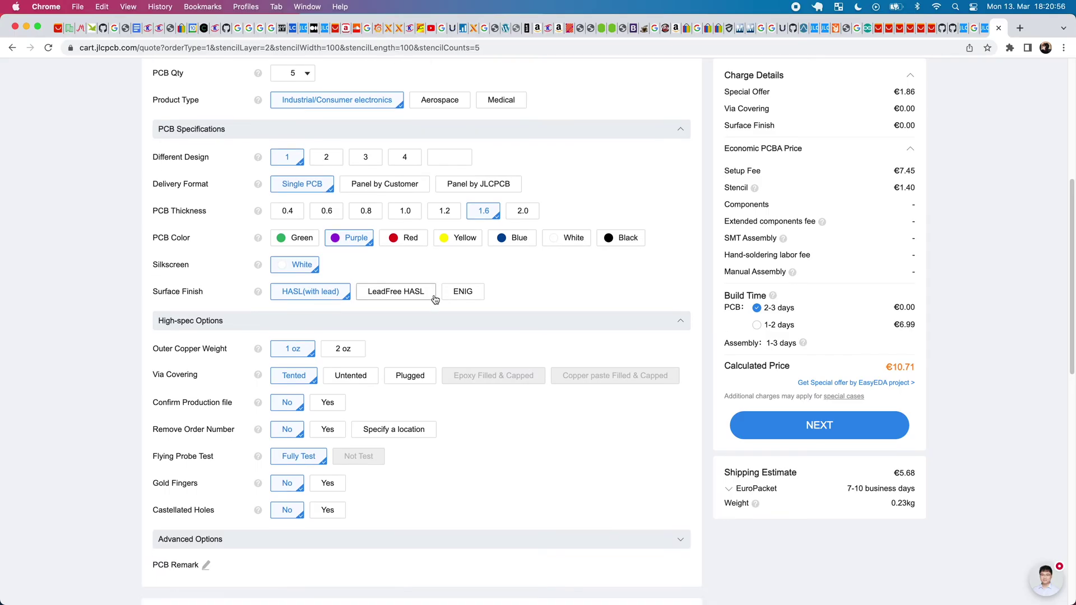
scroll(359, 356, down, 1)
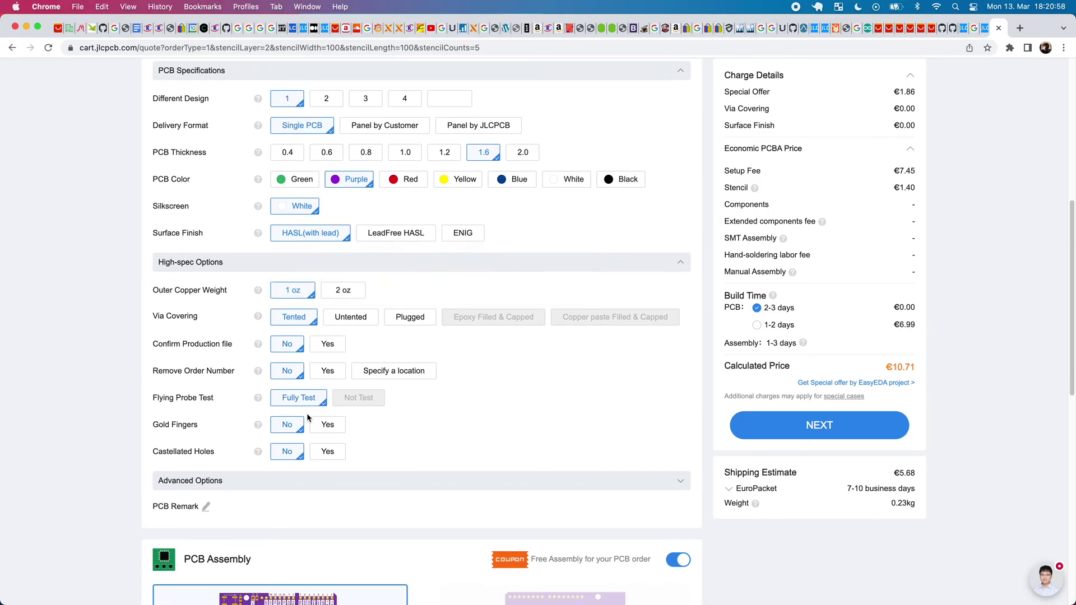
scroll(392, 415, down, 3)
scroll(404, 422, down, 6)
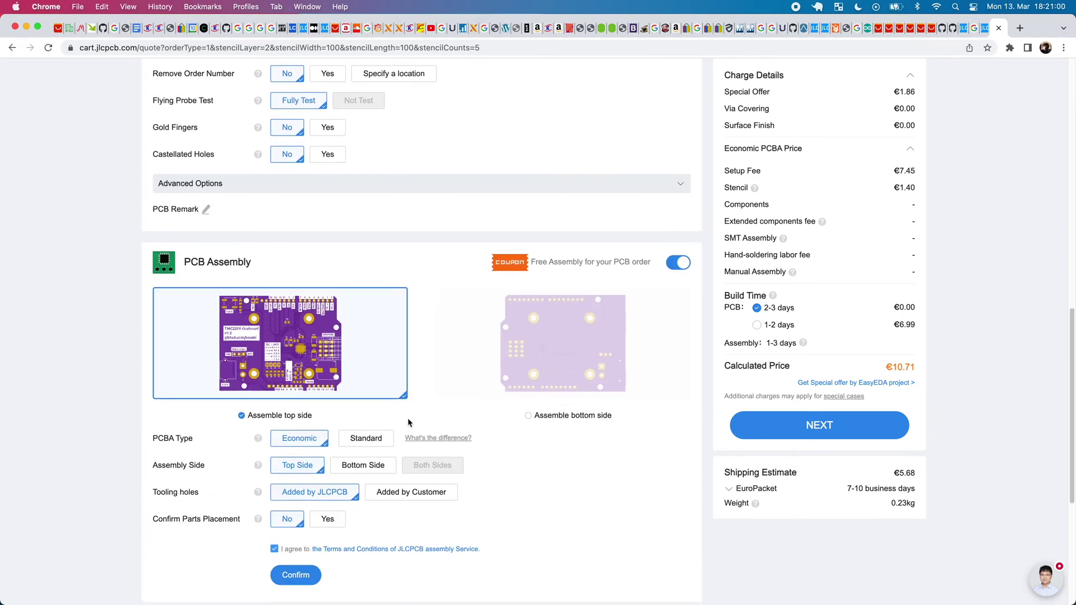
scroll(319, 561, down, 1)
click(314, 550)
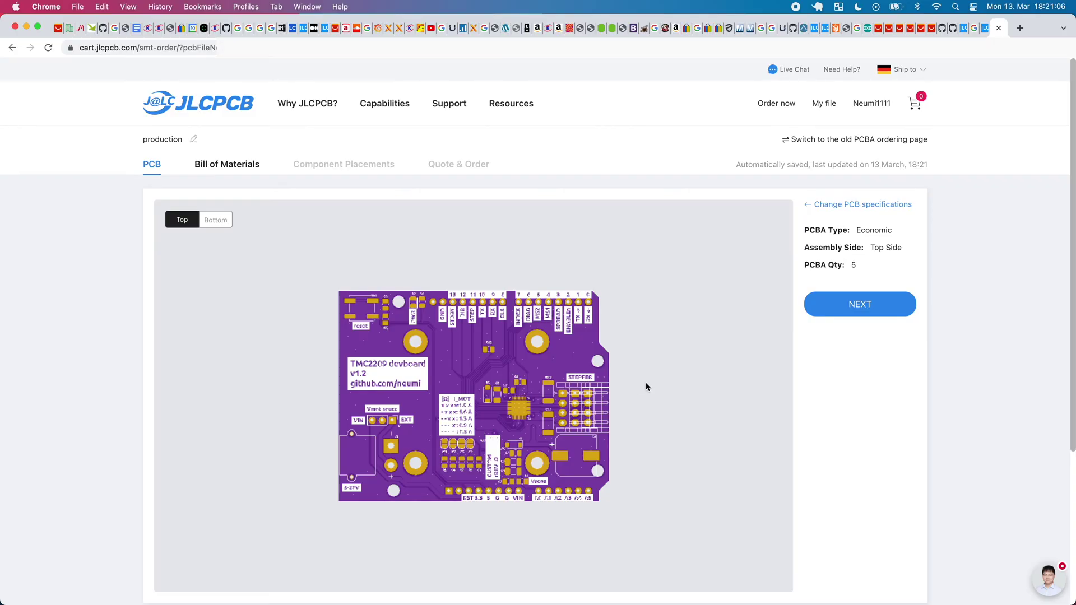
click(846, 307)
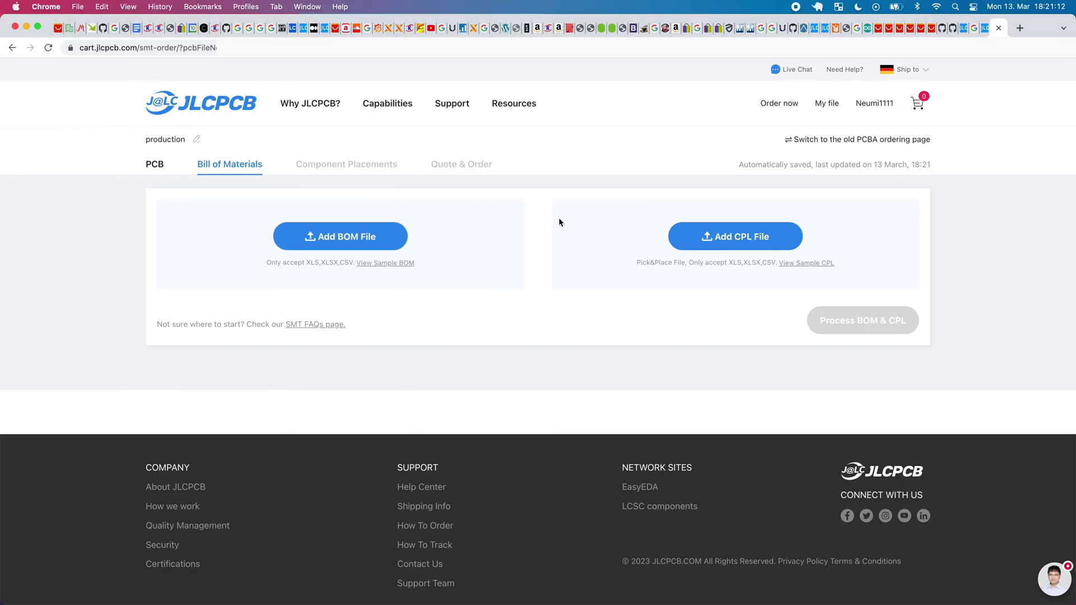
- Preview tmc2209_devboard.csv in the version102 folder and add it as the BOM file
click(333, 240)
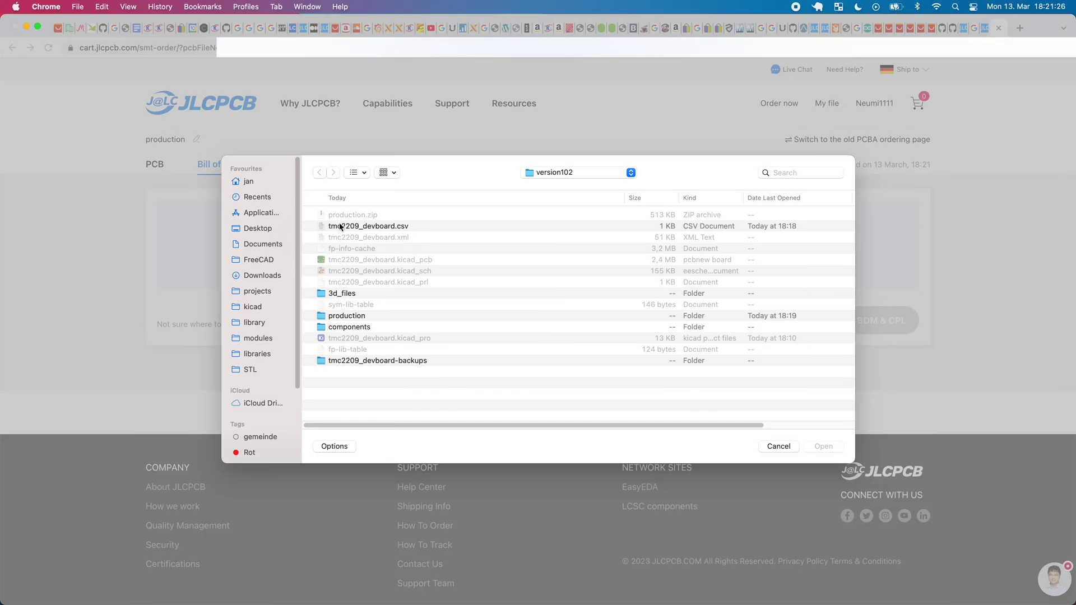
click(366, 227)
key(space)
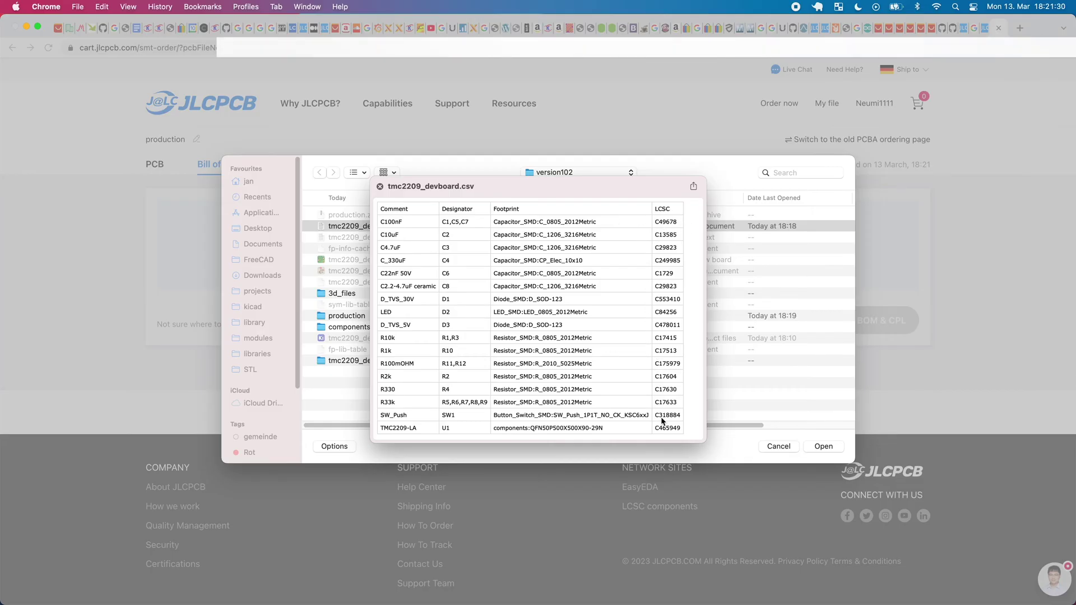
key(space)
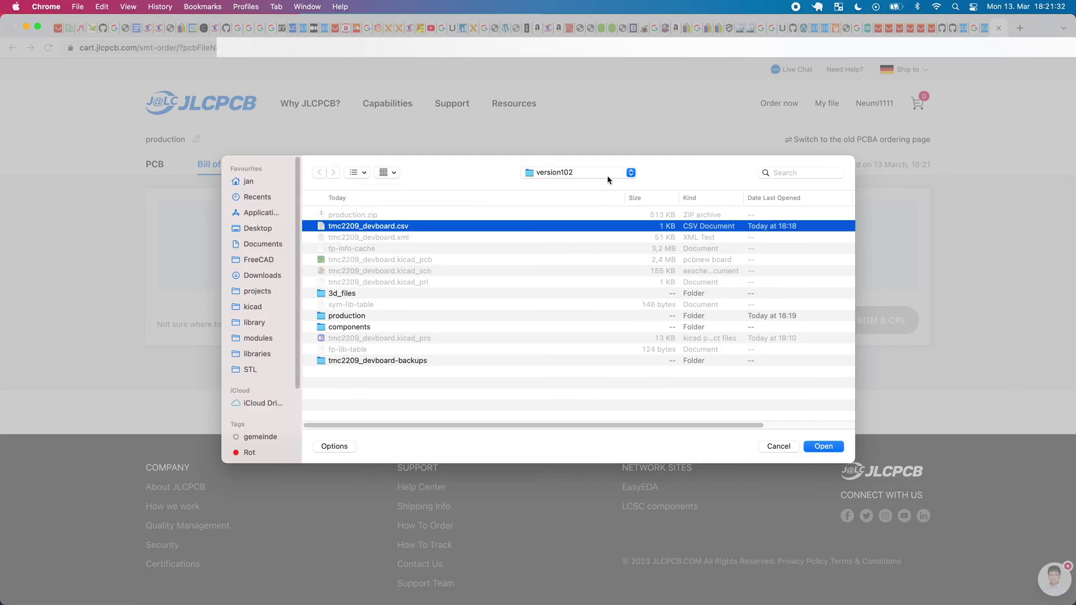
click(821, 445)
- Preview the position files in the production folder, add tmc2209_devboard-top-pos.csv as the CPL file and process BOM and CPL
click(729, 240)
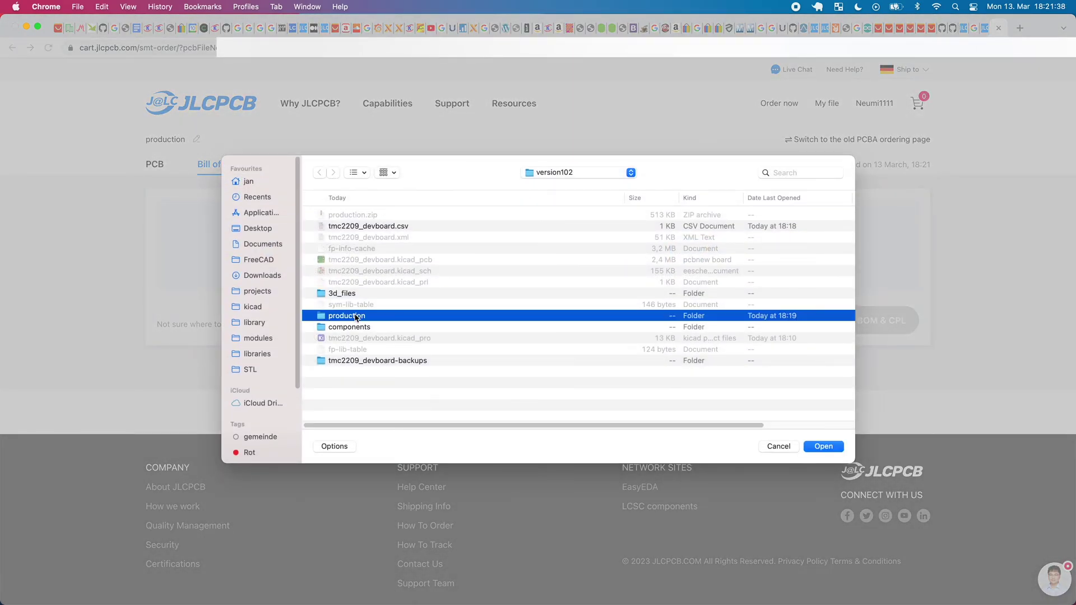
double_click(357, 317)
click(403, 216)
key(space)
key(space)
click(420, 227)
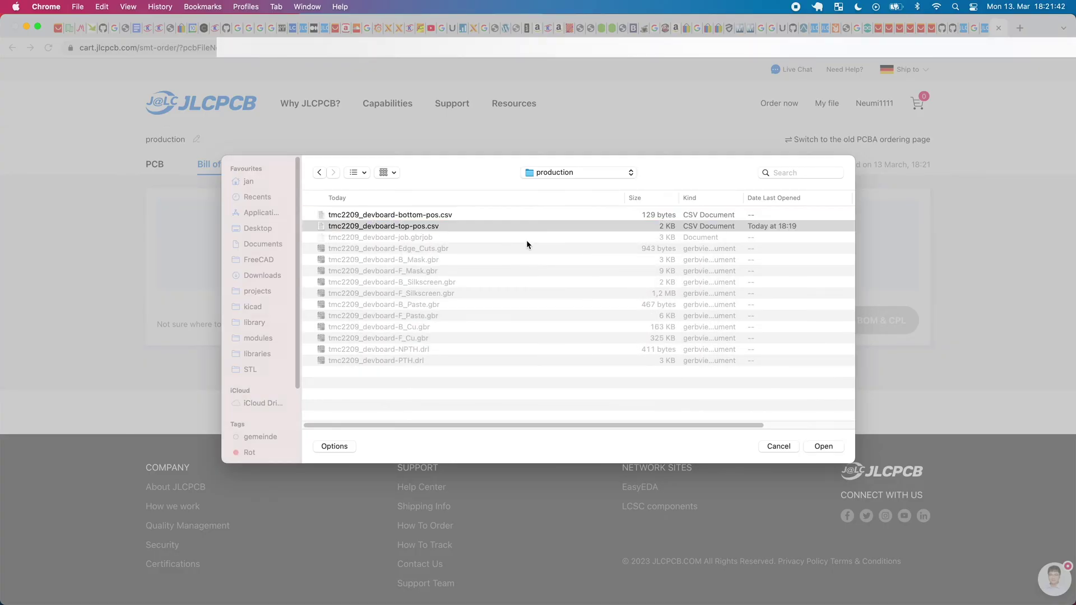
key(space)
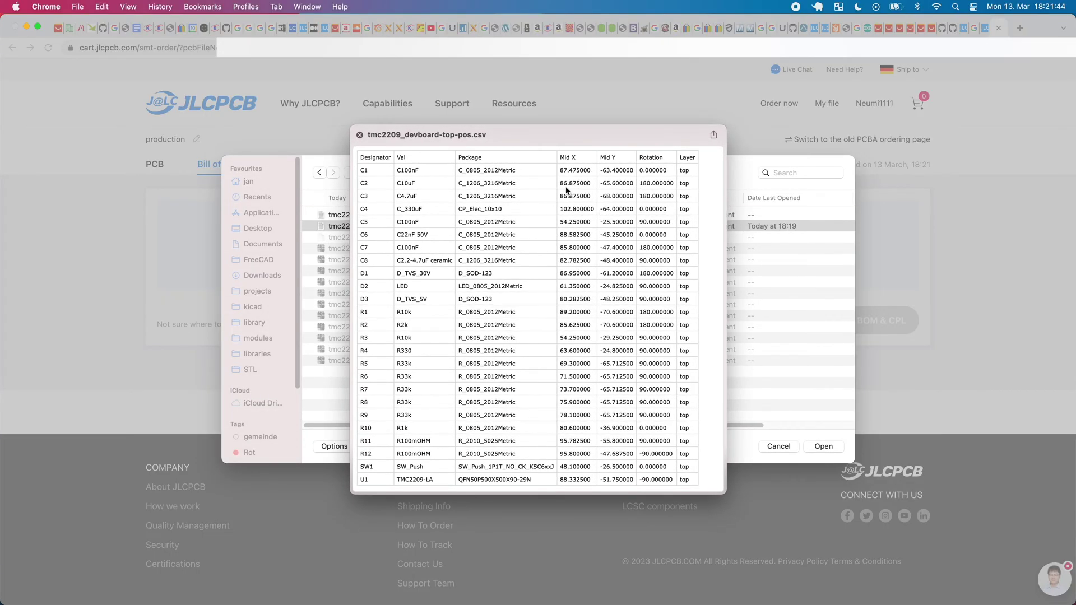
key(space)
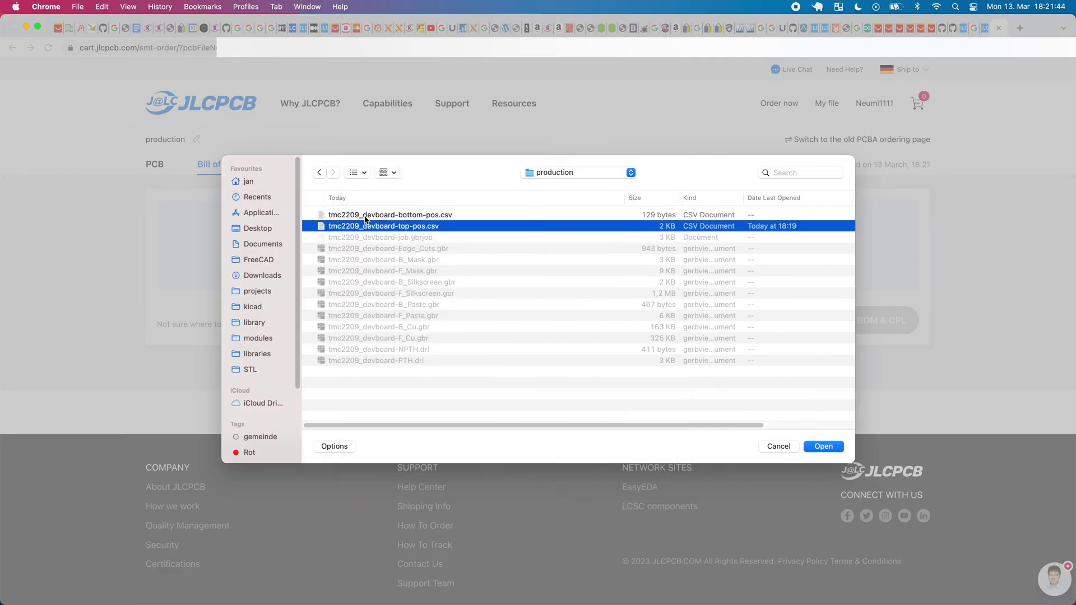
double_click(409, 227)
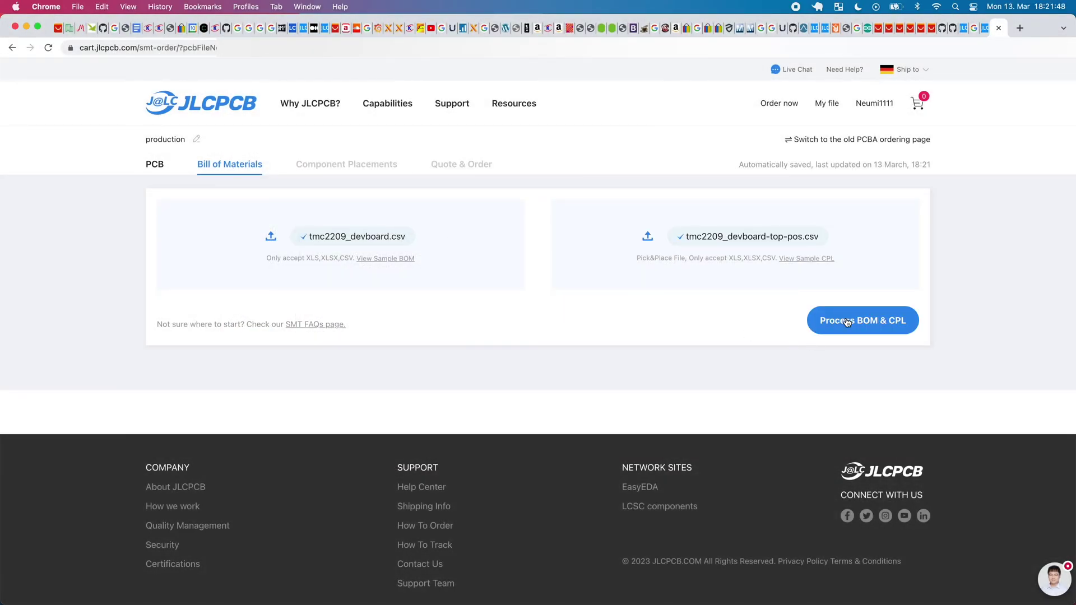
click(847, 321)
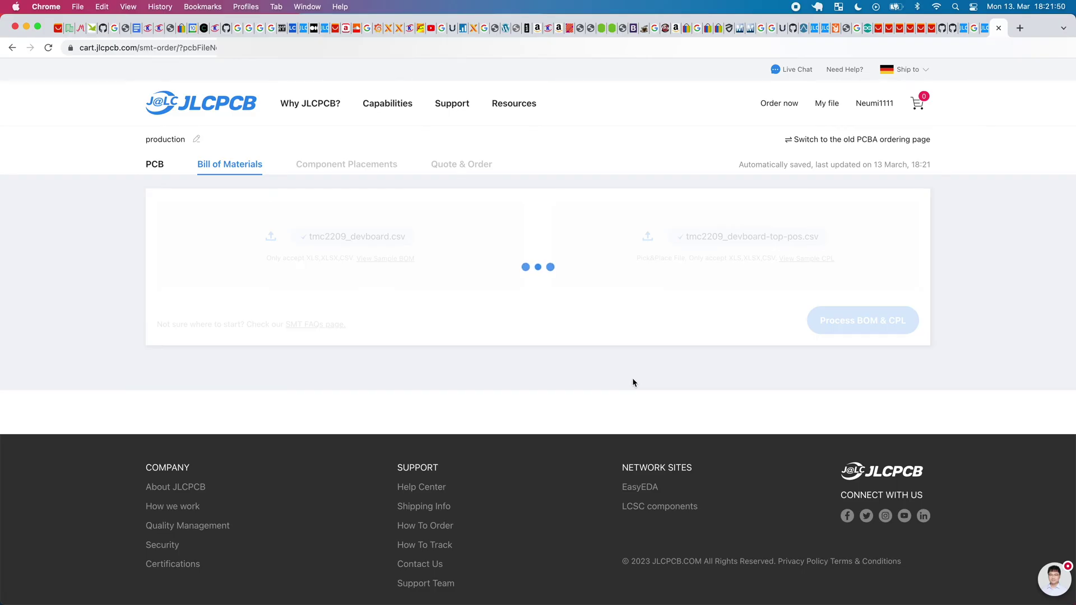
- Review the matched parts, keep U1 (TMC2209-LA) selected and continue to the component placements
scroll(636, 370, down, 2)
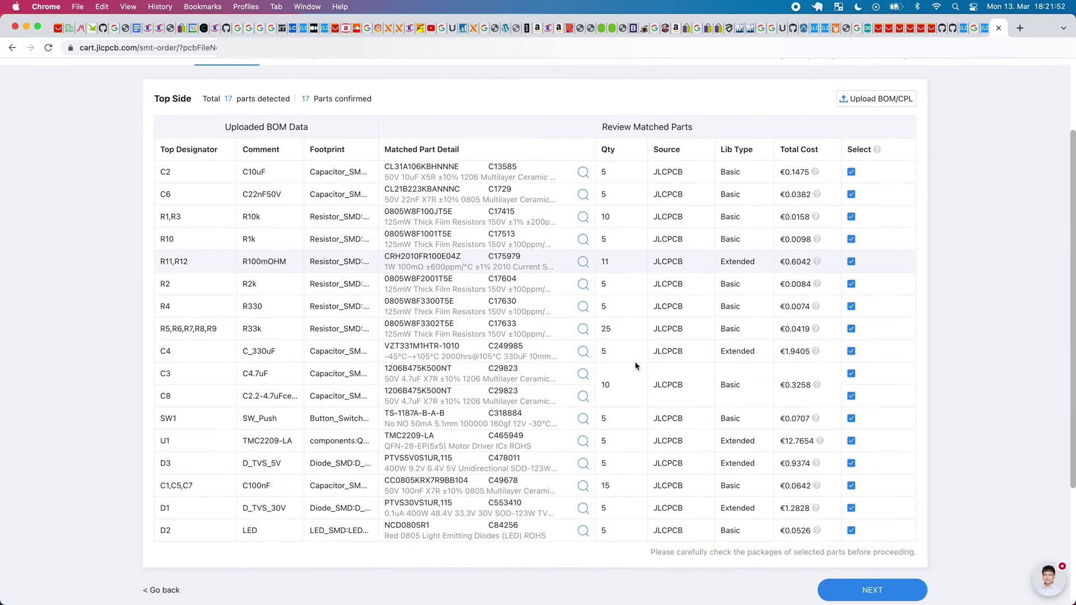
scroll(636, 367, down, 3)
scroll(634, 367, up, 5)
scroll(578, 342, down, 2)
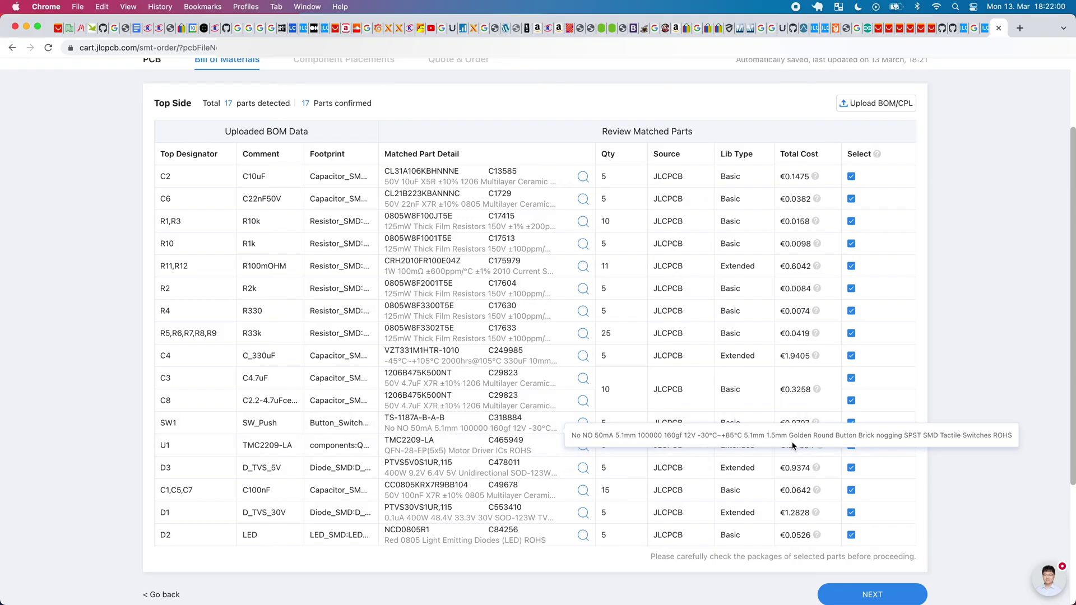
click(852, 446)
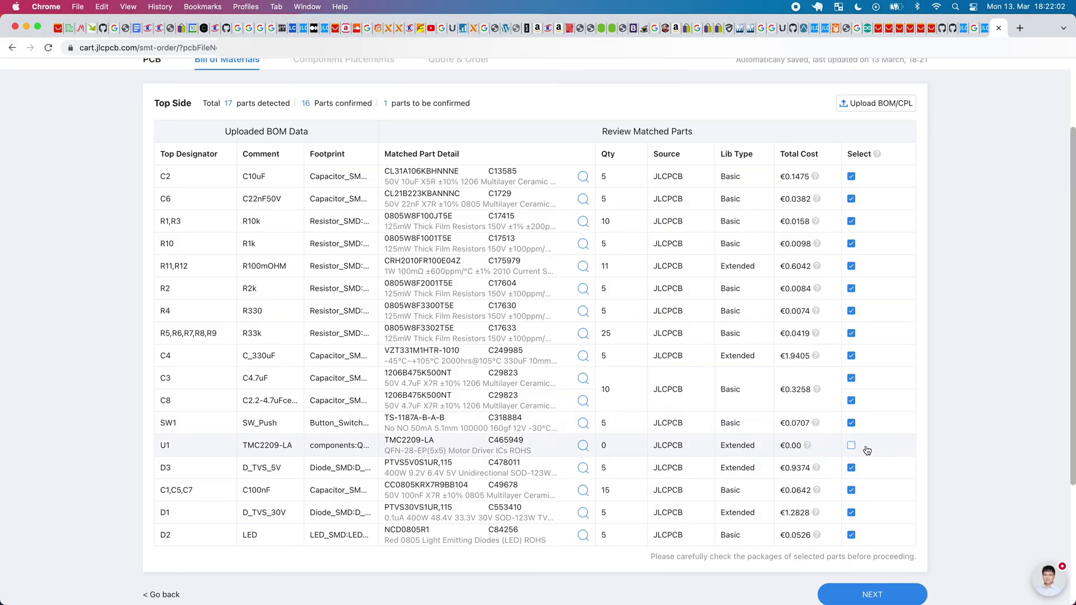
click(852, 445)
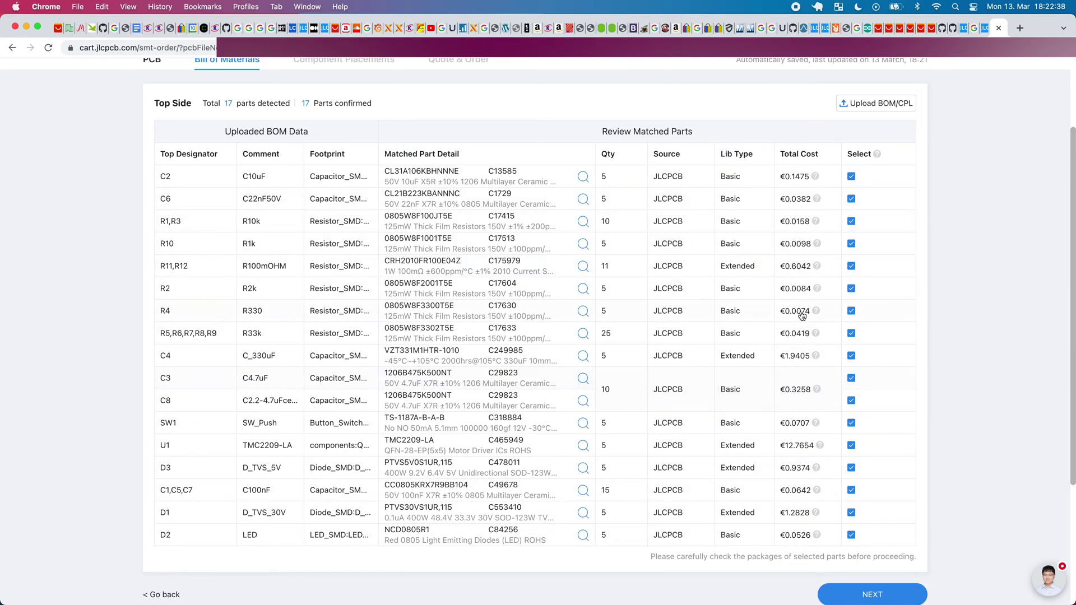
scroll(806, 339, down, 1)
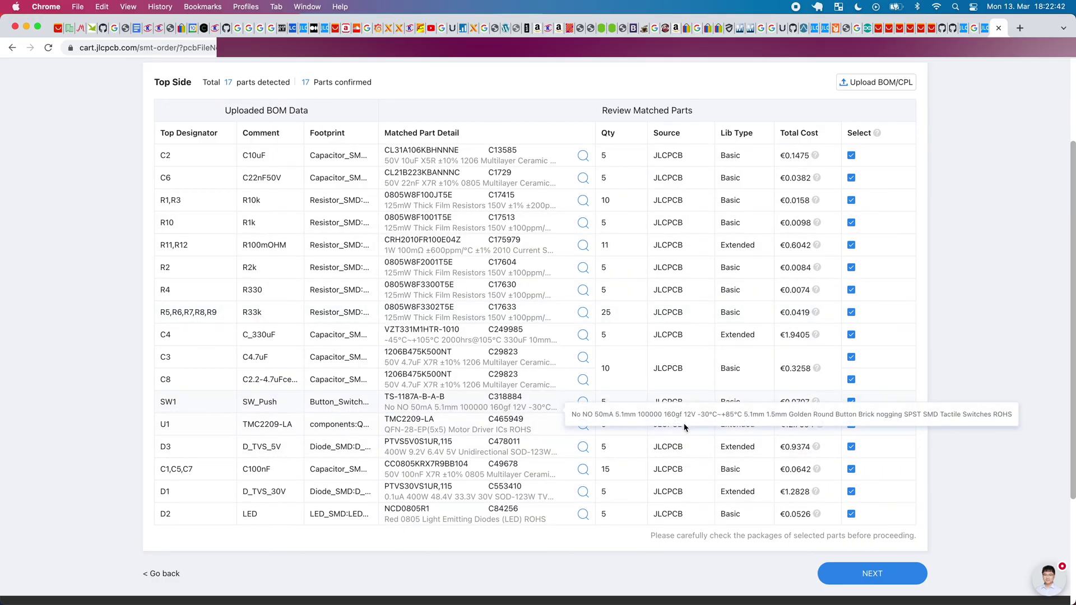
click(872, 574)
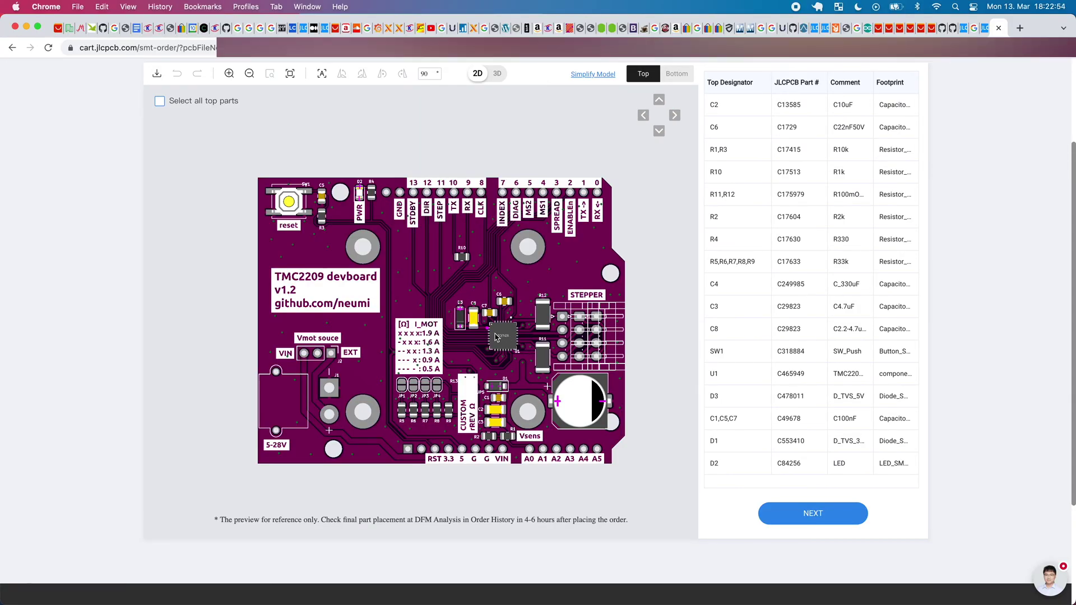
- Rotate driver chip U1 90° clockwise in the placement preview and check its pin 1 marker against the board
scroll(508, 335, up, 2)
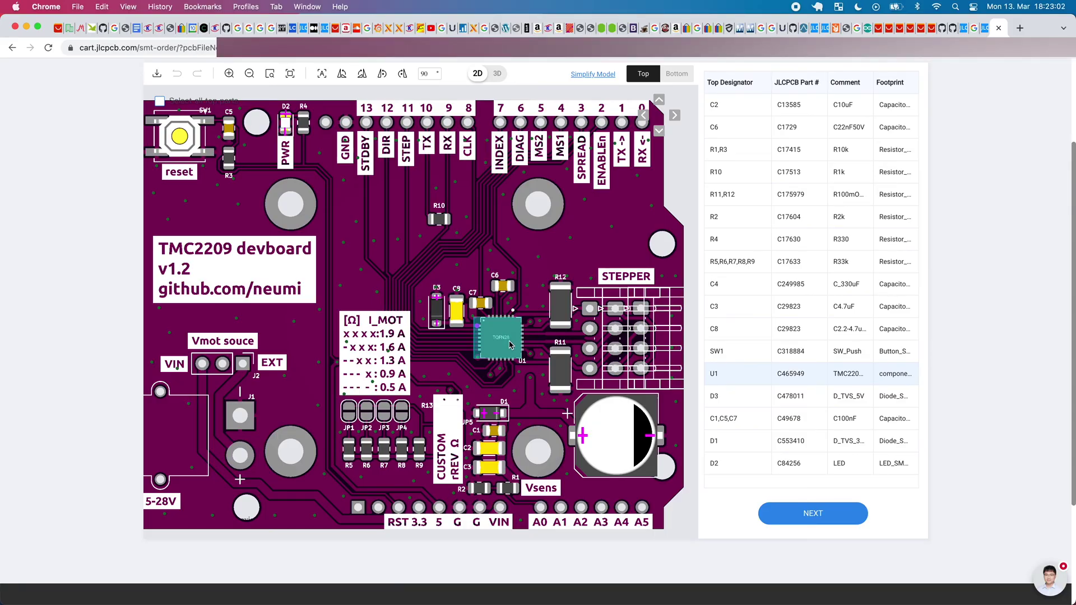
click(383, 76)
scroll(508, 335, up, 3)
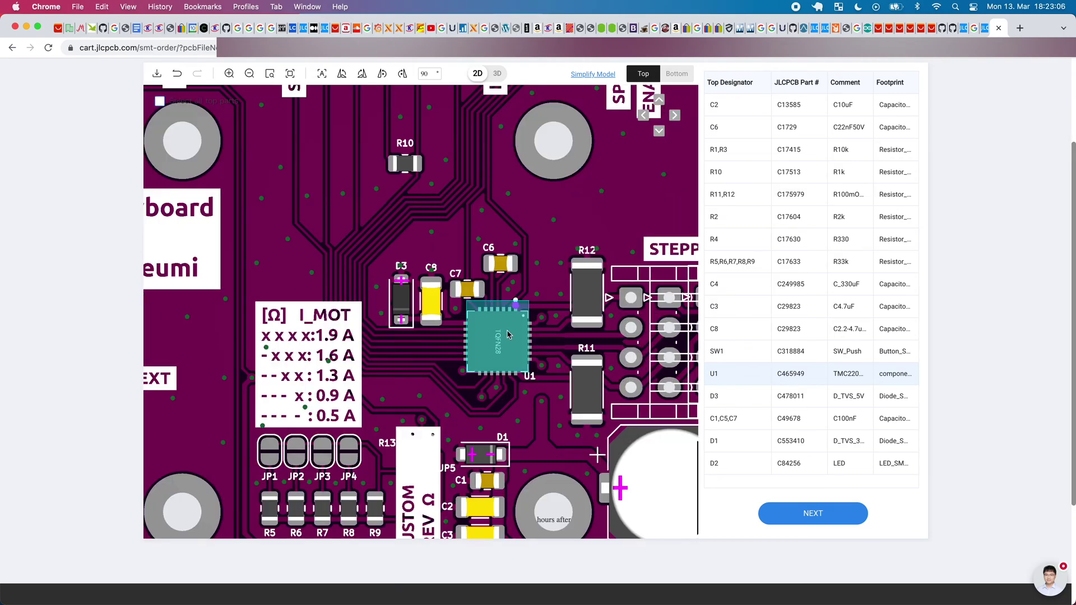
scroll(509, 334, up, 3)
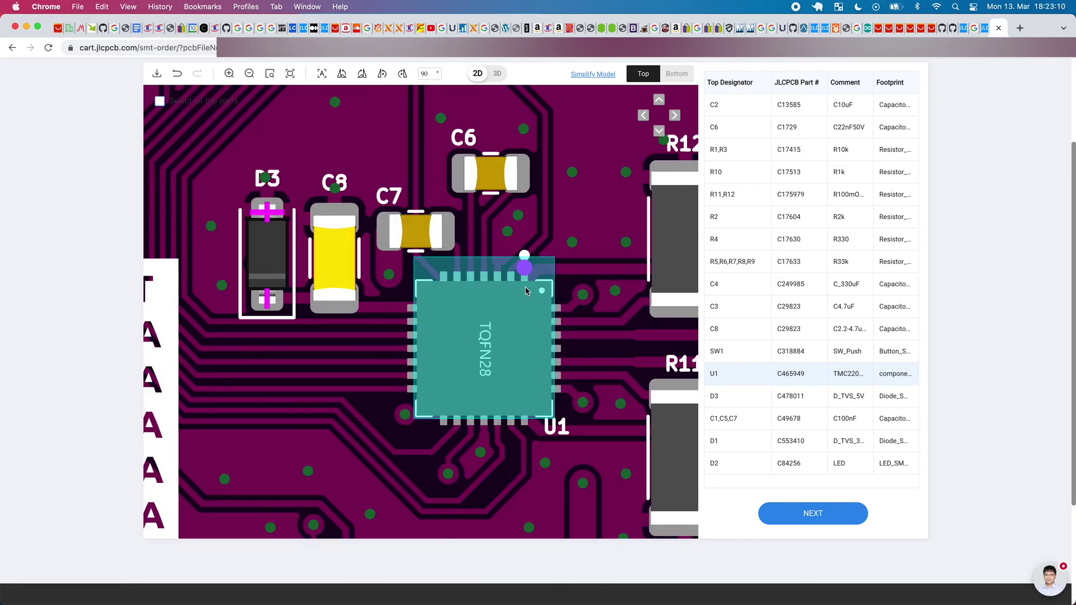
scroll(517, 254, down, 5)
scroll(517, 365, up, 5)
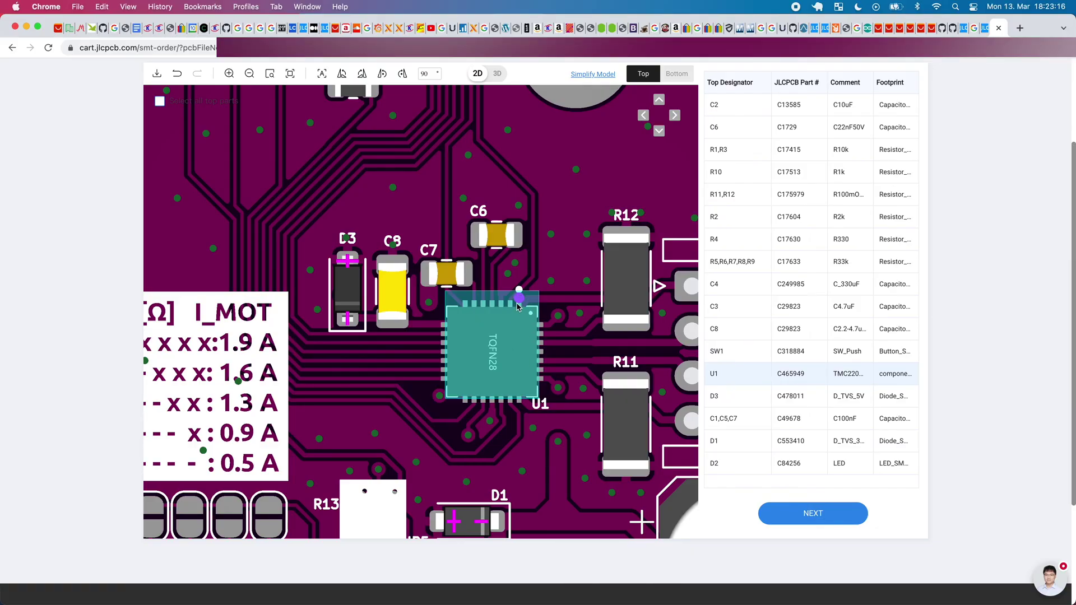
- Check the orientation of diodes D3 and D1, the large capacitor C4 and LED D2 in the placement preview
scroll(520, 292, down, 5)
scroll(429, 290, up, 5)
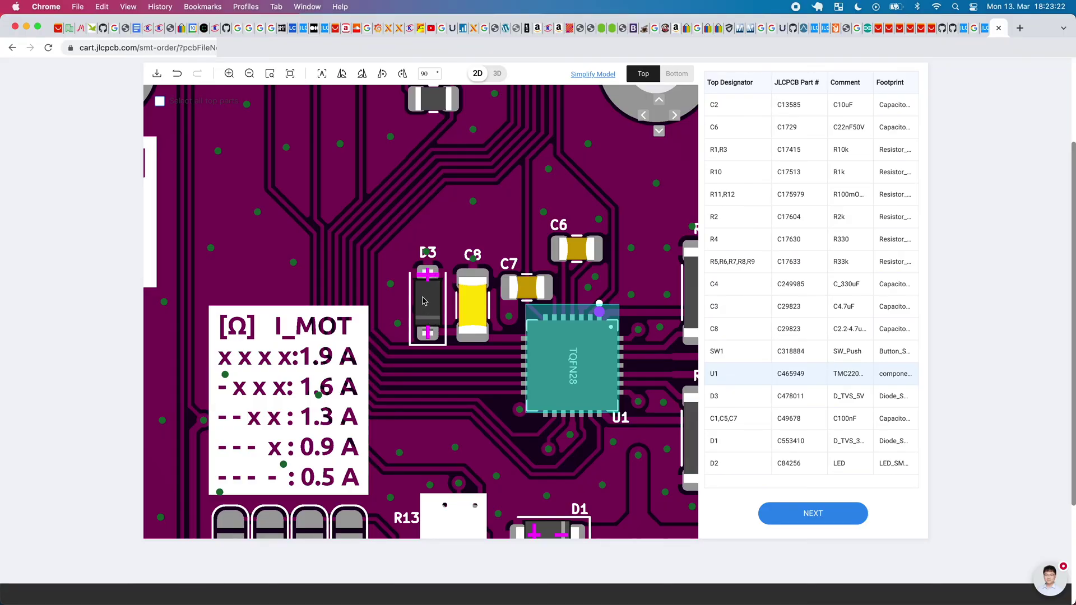
scroll(426, 280, down, 5)
scroll(441, 334, up, 5)
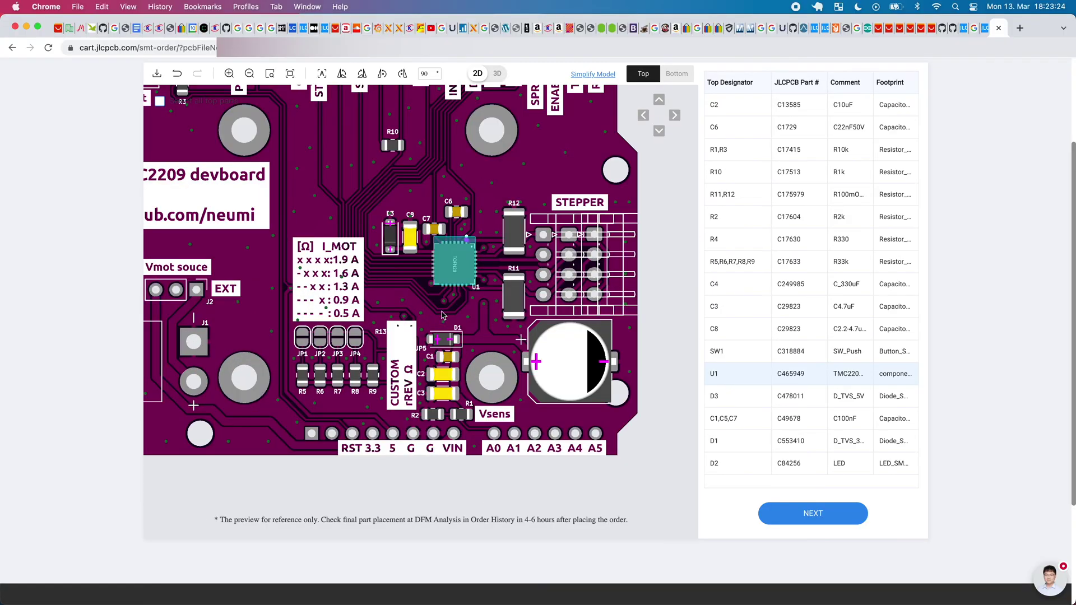
scroll(312, 313, down, 5)
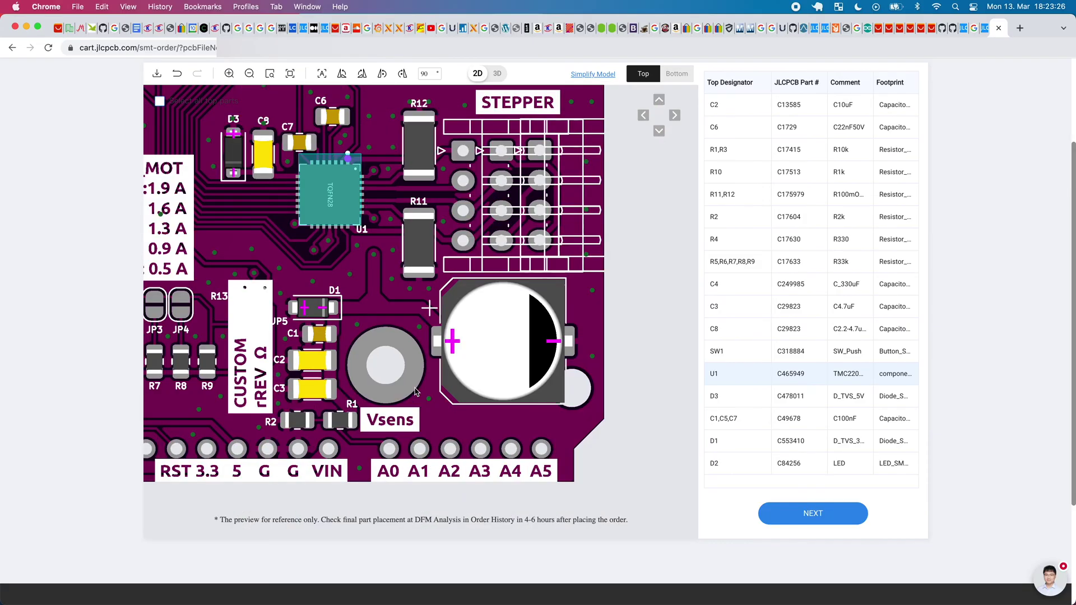
scroll(312, 250, up, 5)
scroll(312, 249, up, 2)
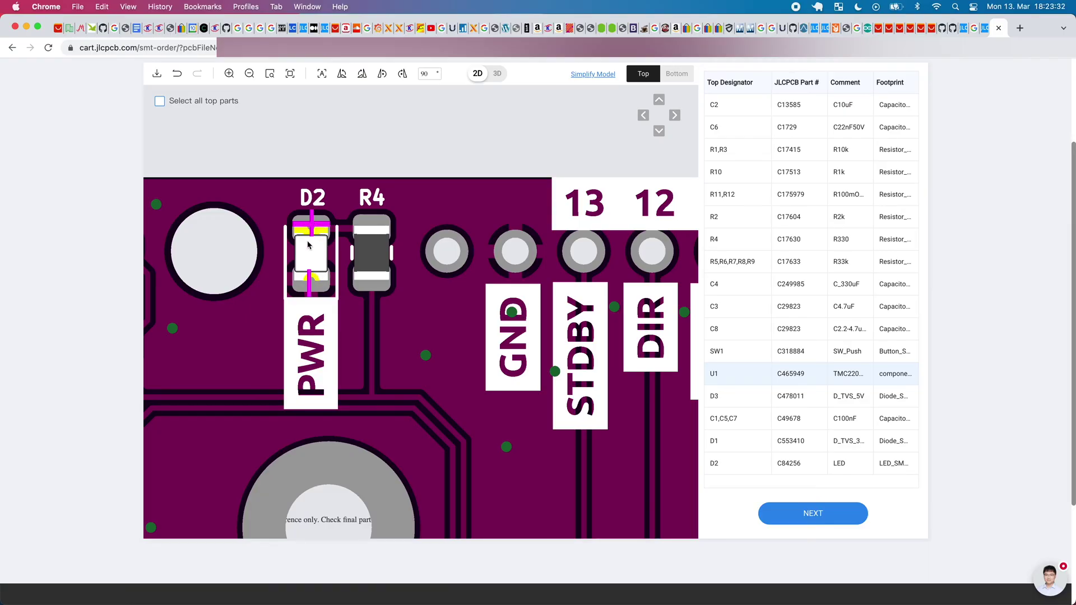
- Examine the placement of the parts across the whole board in the preview, especially around driver chip U1 and capacitor C4
scroll(313, 347, down, 6)
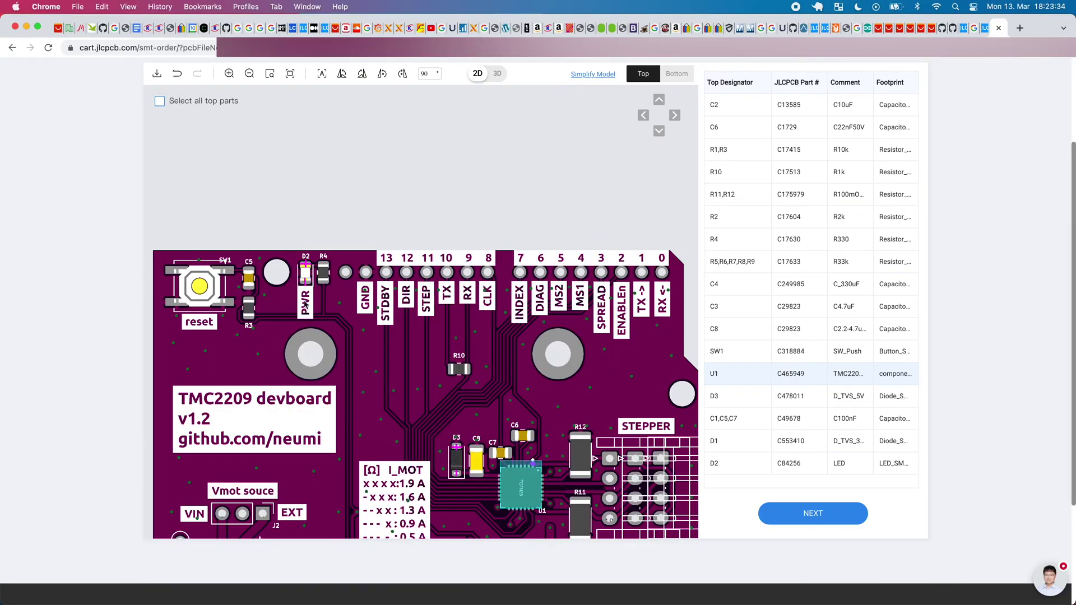
scroll(266, 296, up, 5)
scroll(292, 308, down, 4)
scroll(314, 386, up, 1)
scroll(314, 319, down, 4)
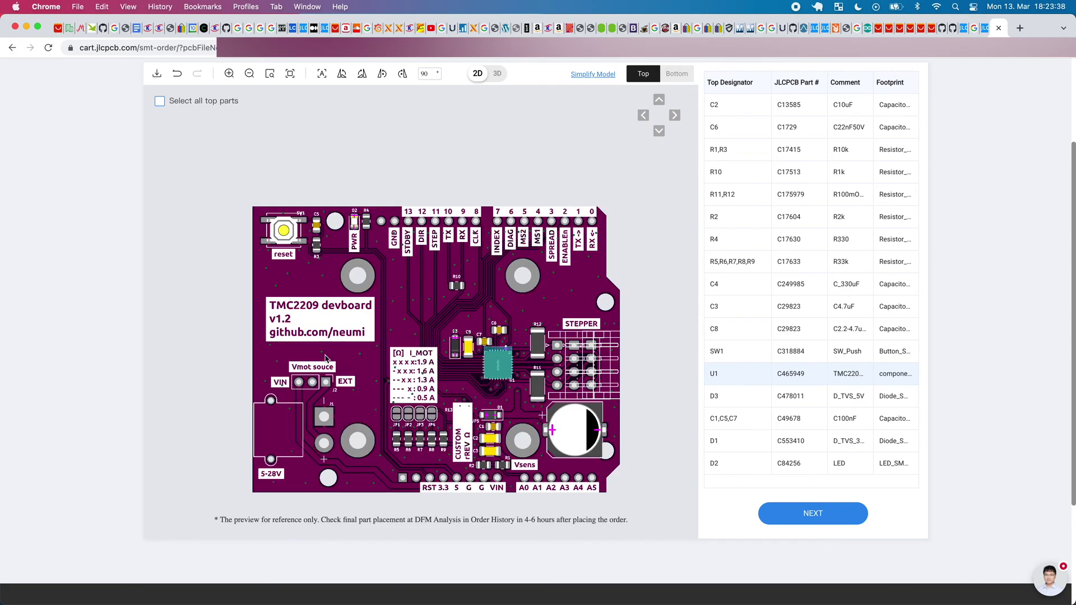
scroll(330, 377, up, 2)
scroll(339, 398, down, 2)
scroll(340, 400, up, 2)
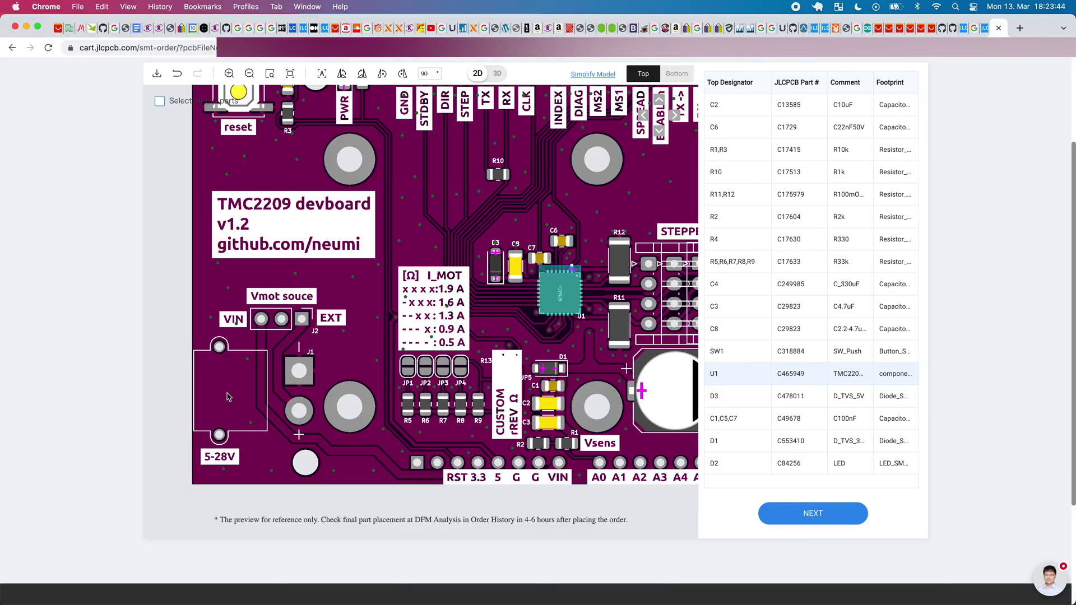
scroll(192, 384, down, 5)
scroll(421, 389, up, 5)
scroll(421, 389, down, 3)
scroll(422, 387, up, 5)
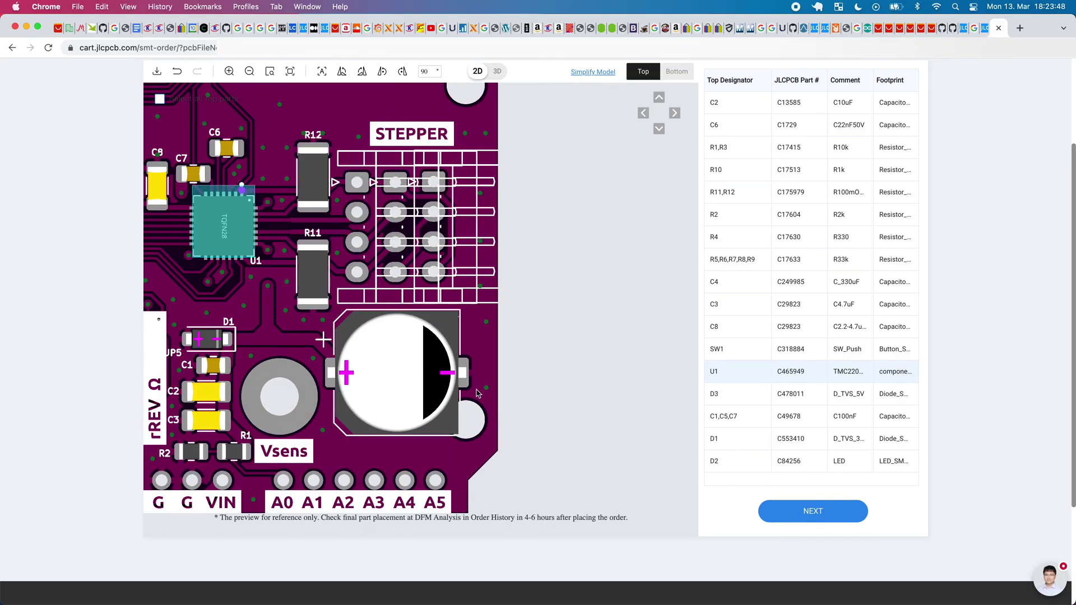
scroll(478, 394, down, 4)
scroll(398, 346, up, 5)
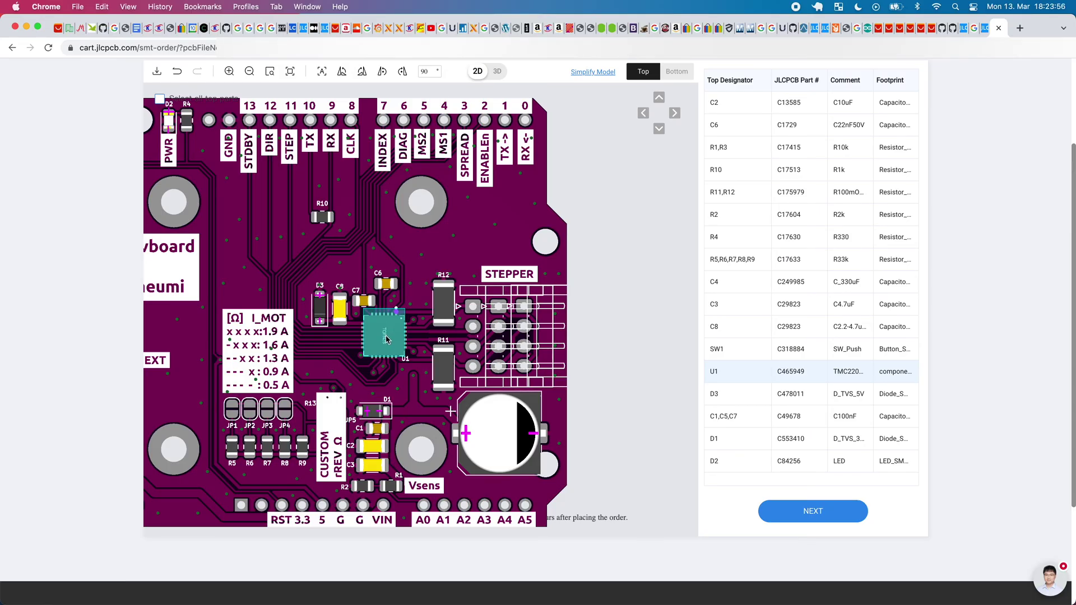
scroll(388, 340, up, 1)
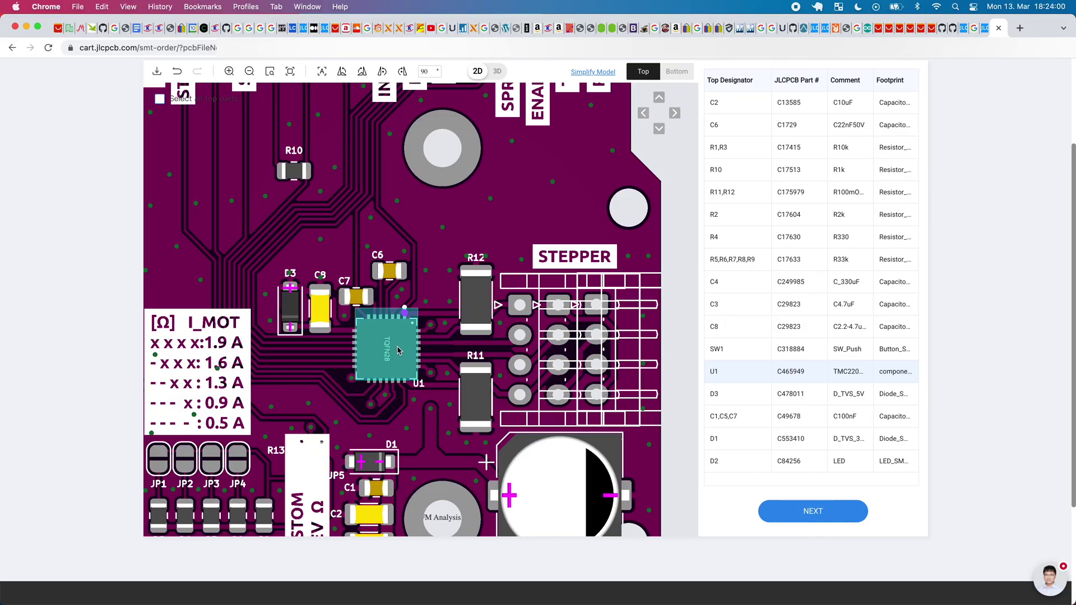
scroll(392, 343, down, 3)
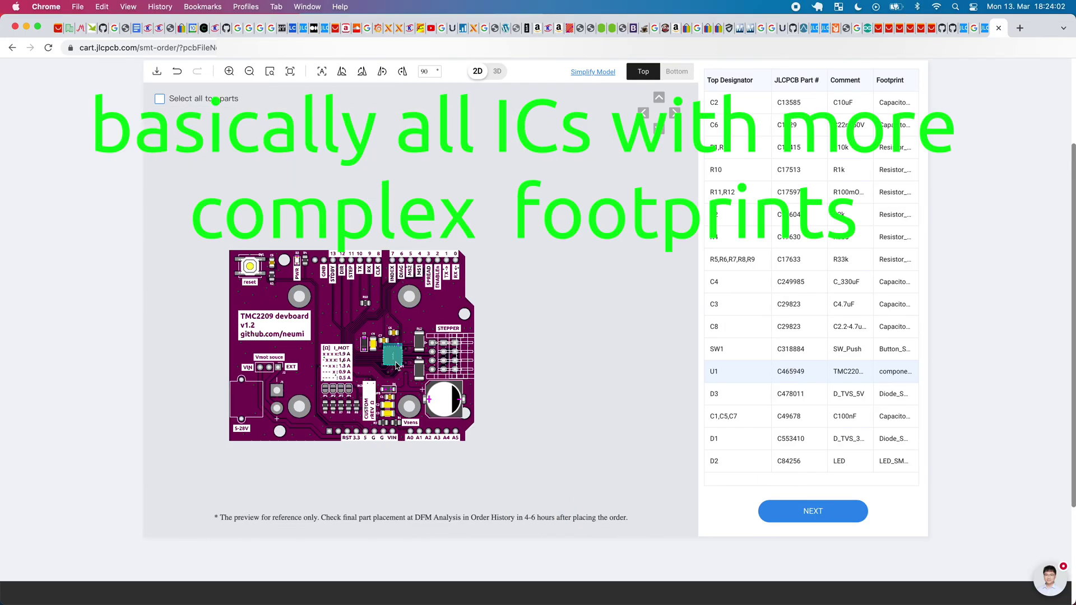
scroll(391, 363, up, 3)
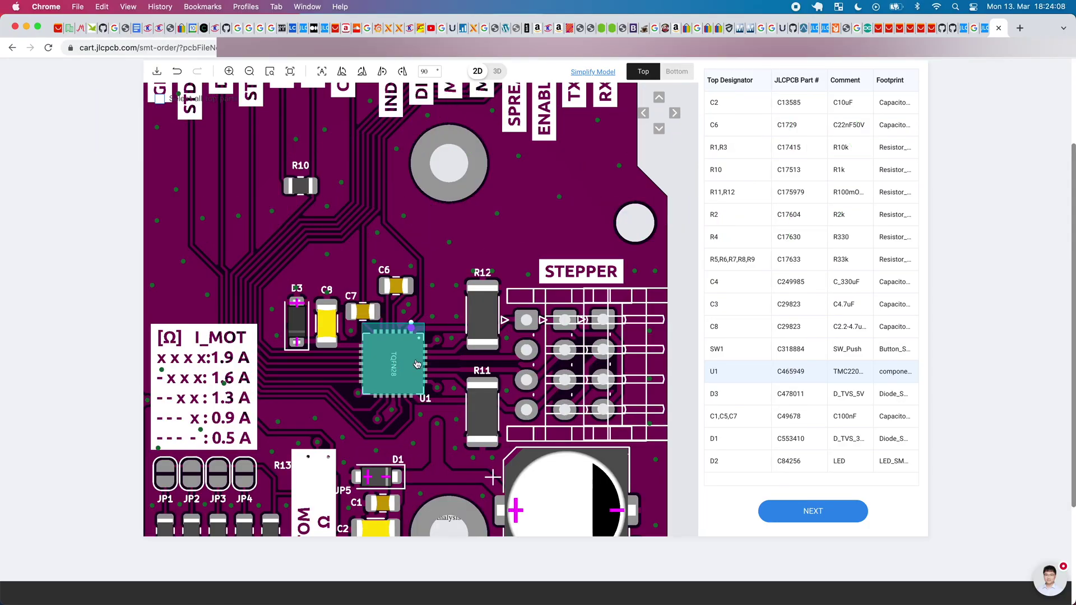
- Switch to Finder, preview tmc2209_devboard-top-pos.csv in the production folder to check U1's rotation value, and close the preview and window
key(super+Tab)
drag(535, 267, 505, 212)
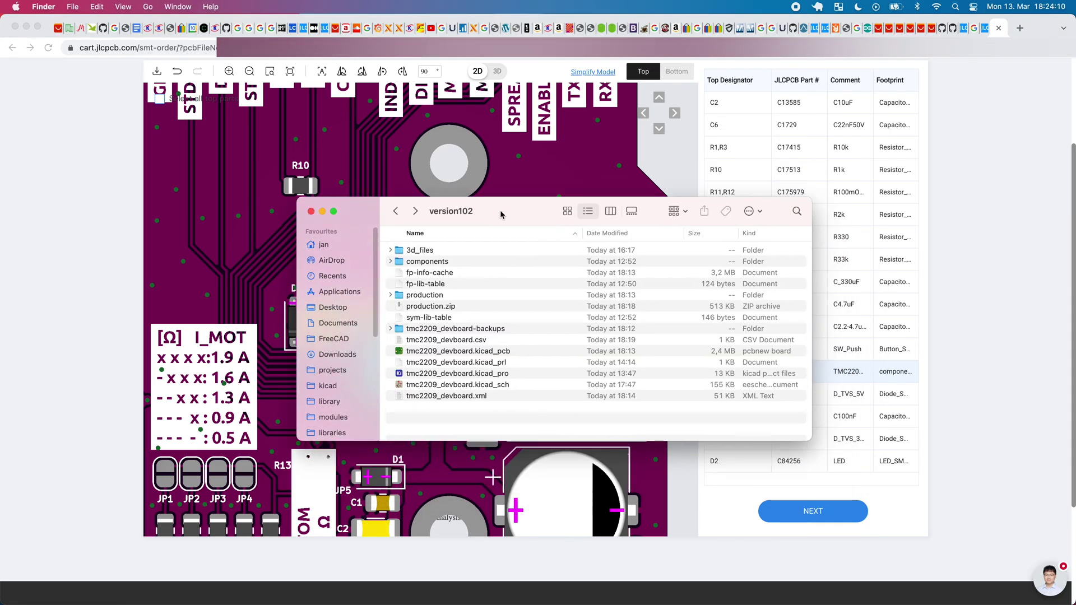
click(451, 337)
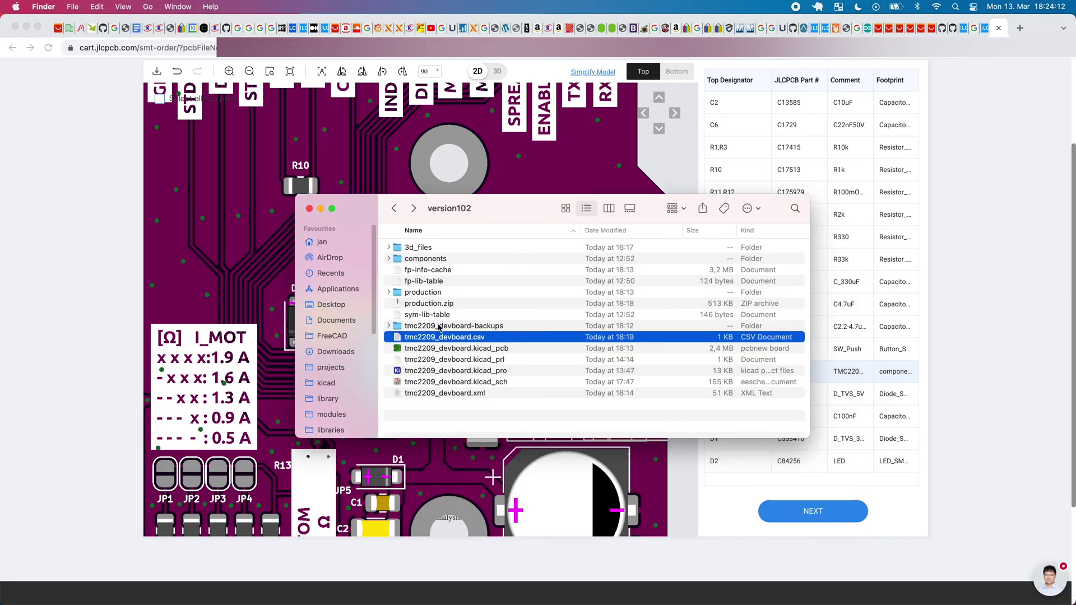
double_click(420, 292)
click(463, 394)
key(space)
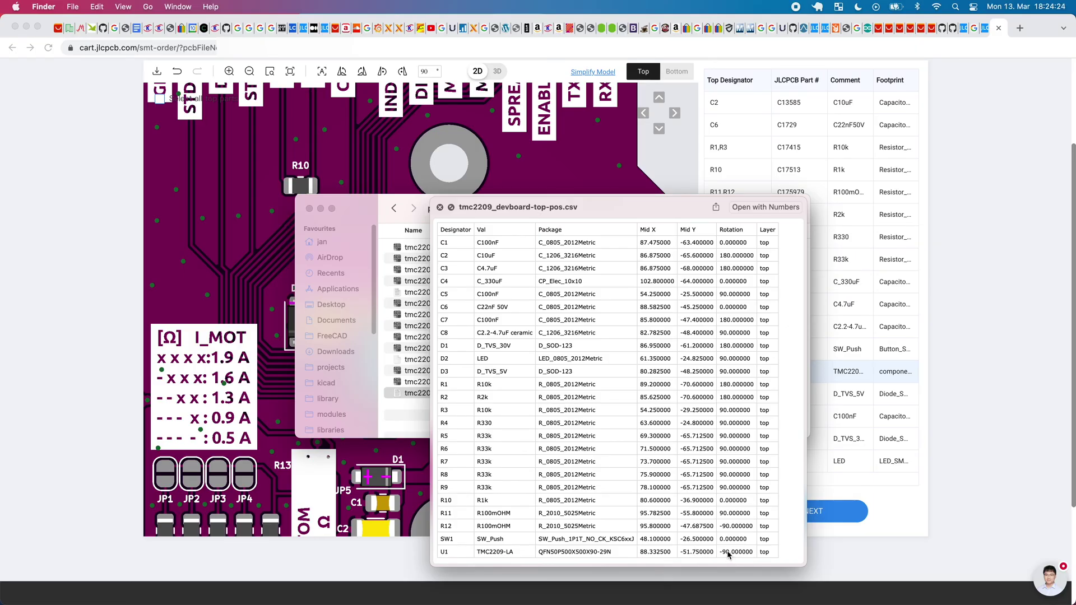
click(441, 208)
click(309, 209)
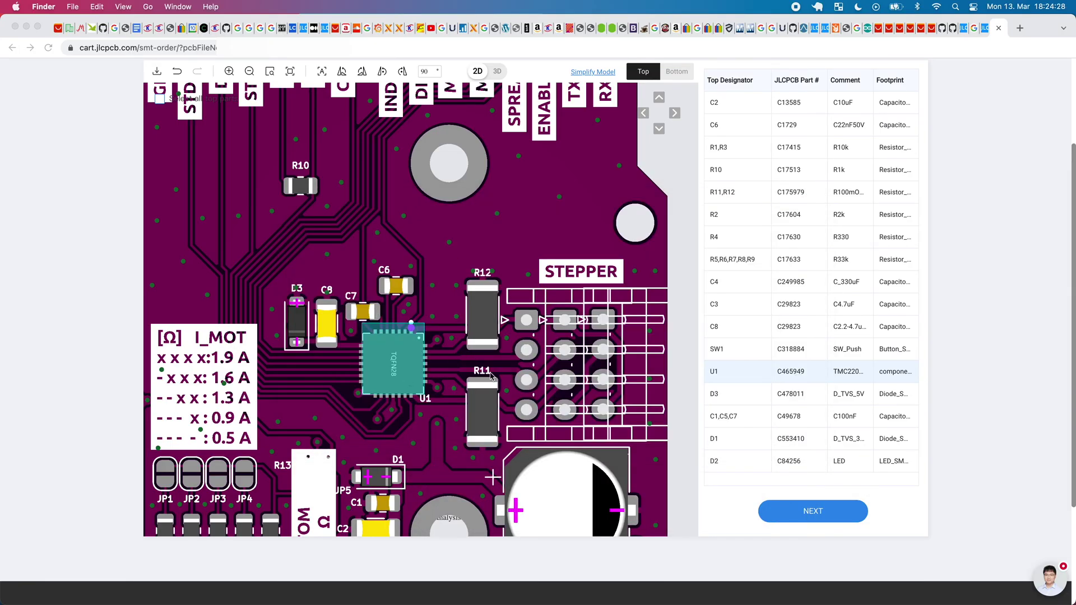
- Recheck the component placements on the board and continue to the quote and order page
scroll(405, 316, down, 10)
scroll(432, 323, up, 3)
scroll(408, 207, down, 3)
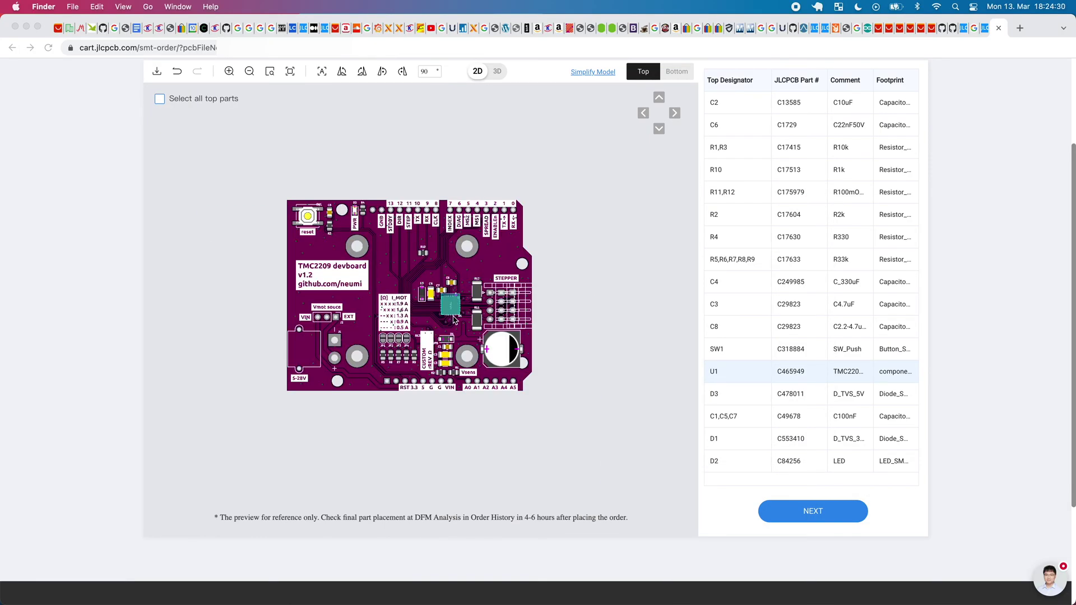
scroll(456, 322, up, 3)
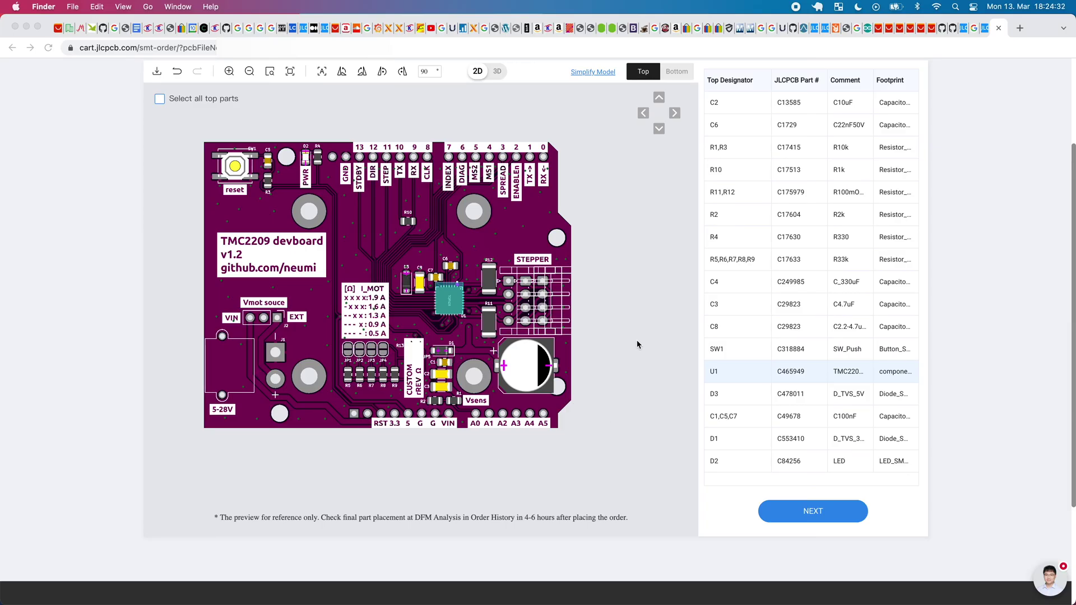
scroll(634, 493, up, 2)
scroll(633, 494, down, 2)
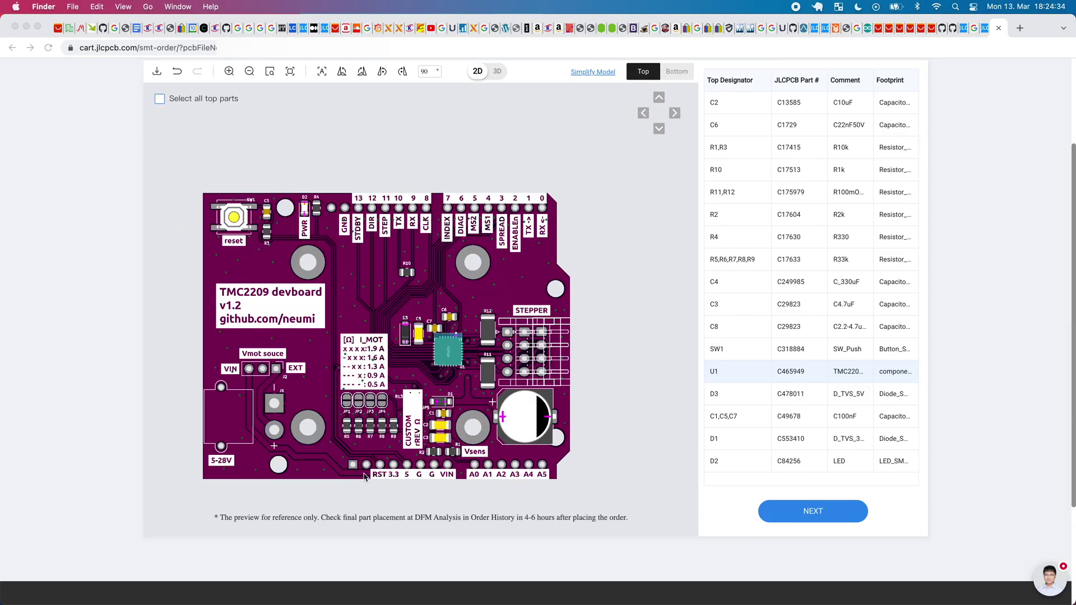
click(822, 518)
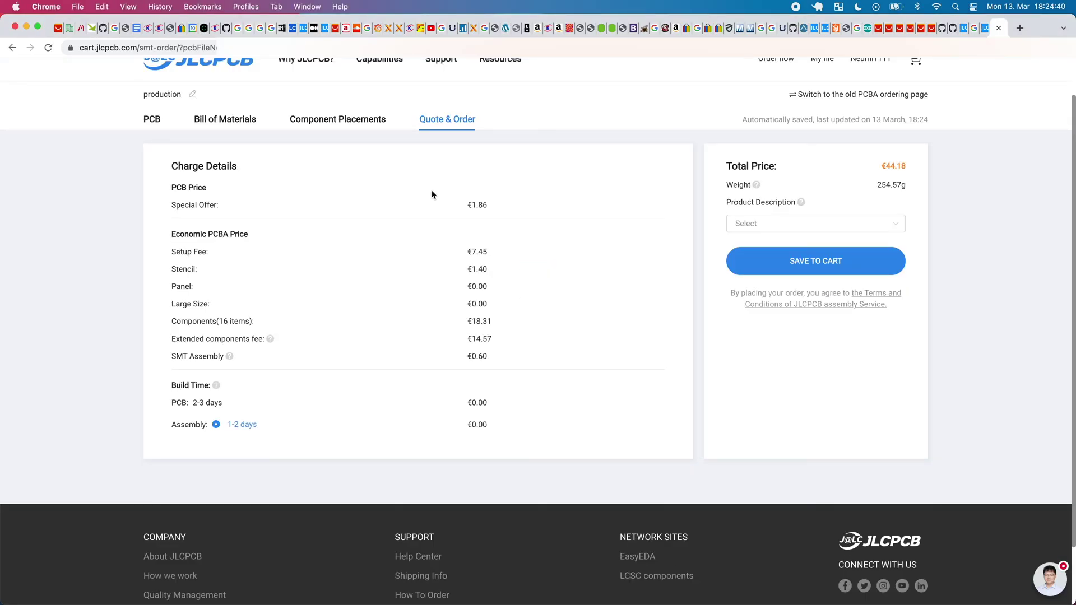
- Choose a product description under Sensor\Controller\Precision Instrument, describe it as "stepper motor controller" and save the order to the cart
click(780, 223)
mouse_move(807, 254)
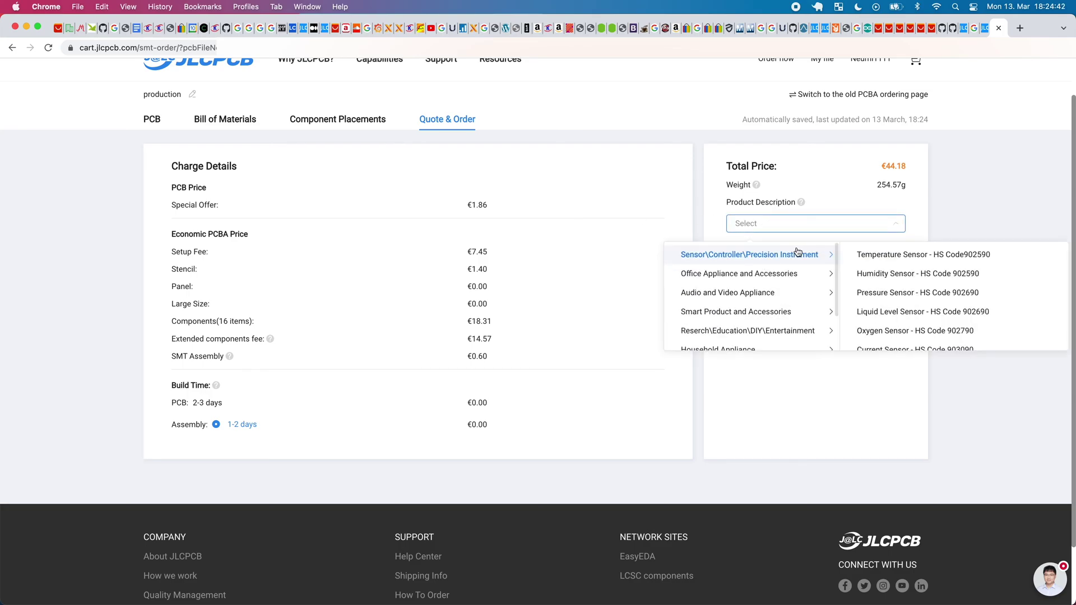
scroll(899, 292, down, 5)
click(897, 319)
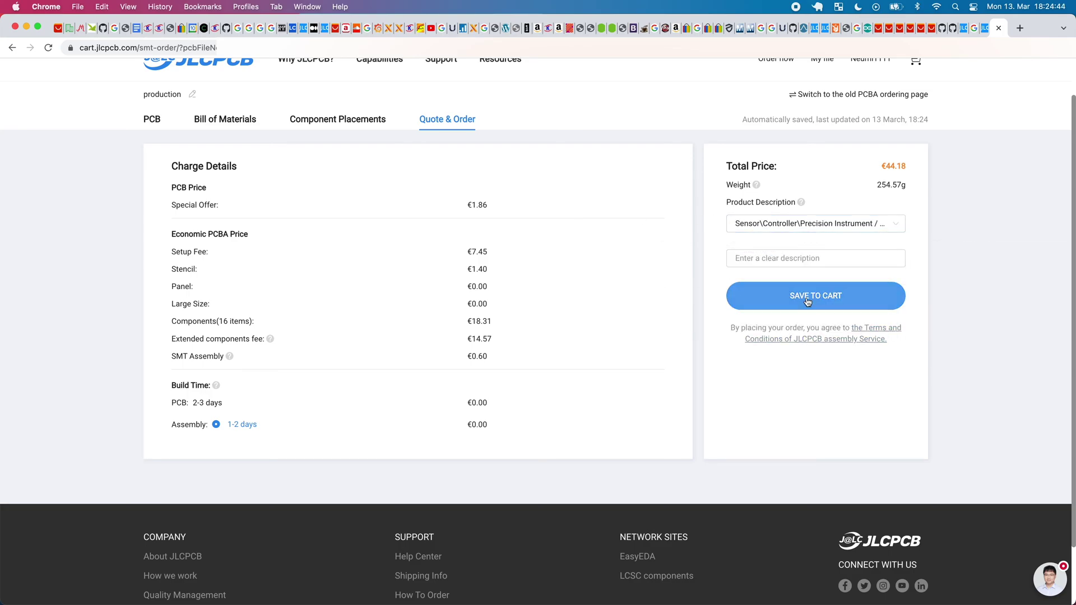
text(stepper motor control)
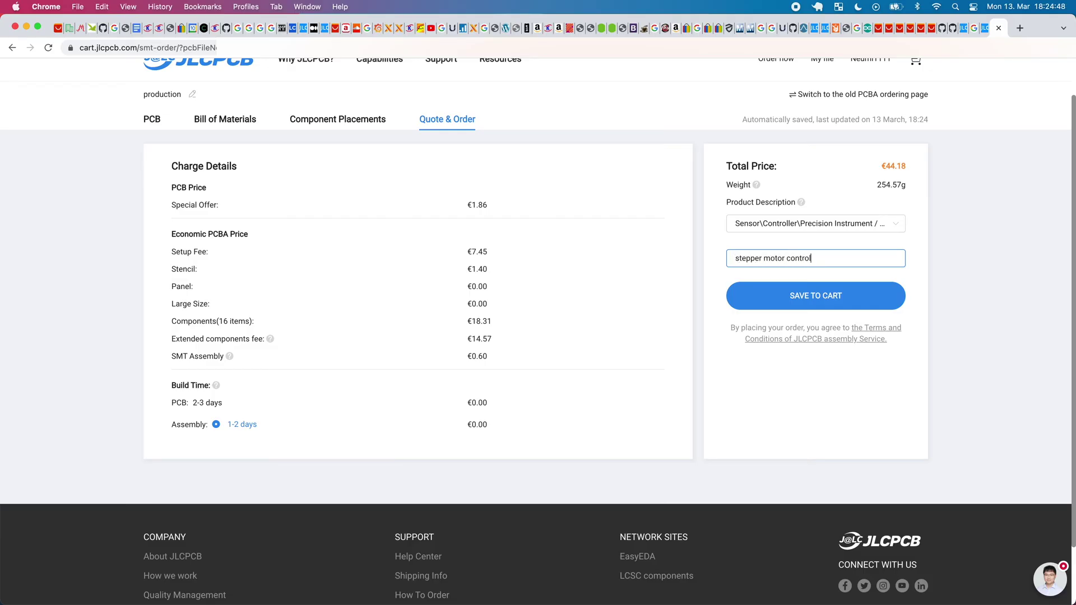
click(673, 300)
scroll(708, 336, down, 2)
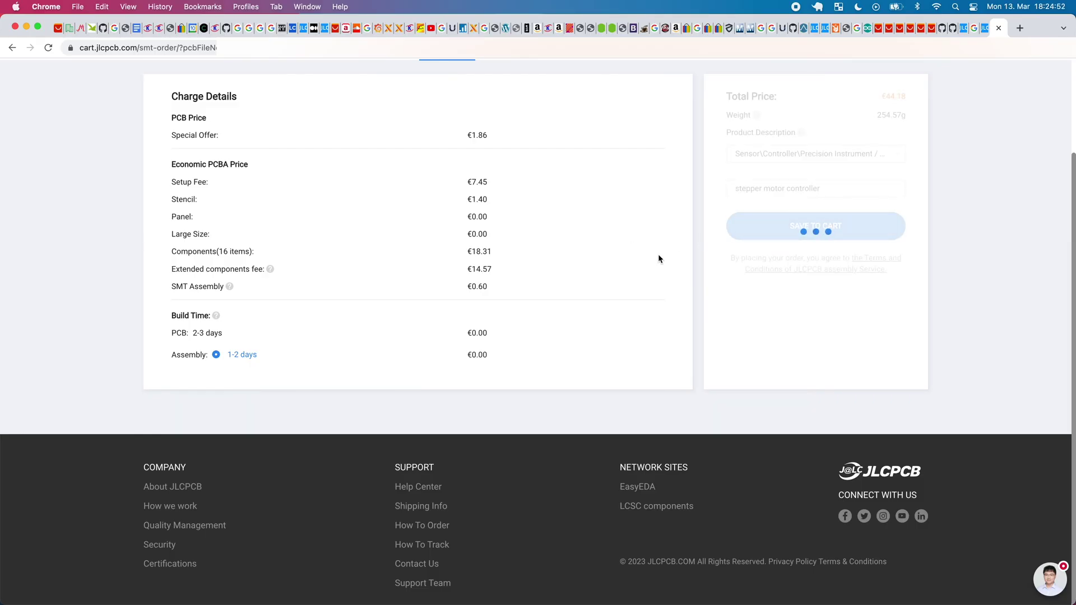
double_click(479, 268)
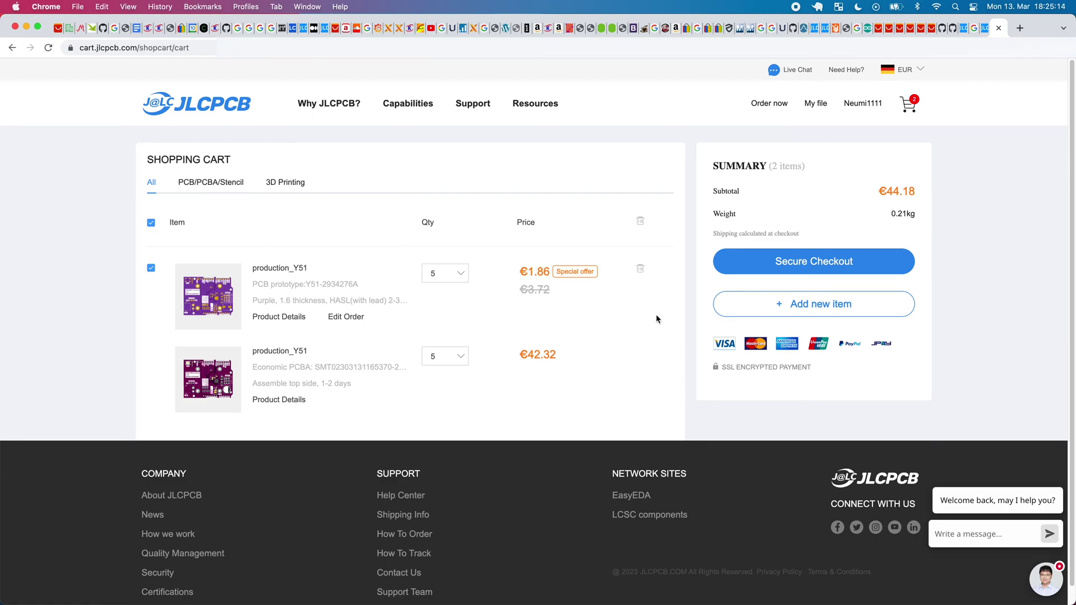
- Review the cart, start the secure checkout, confirm the shipping method and submit the order with Pay Directly to reach payment
scroll(628, 326, down, 1)
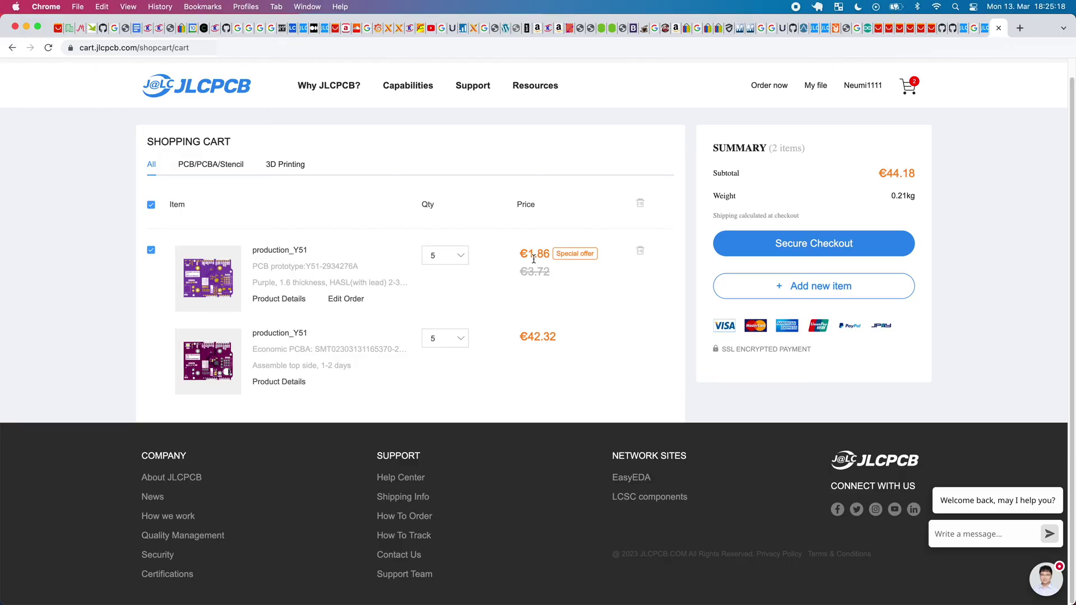
mouse_move(593, 260)
click(802, 255)
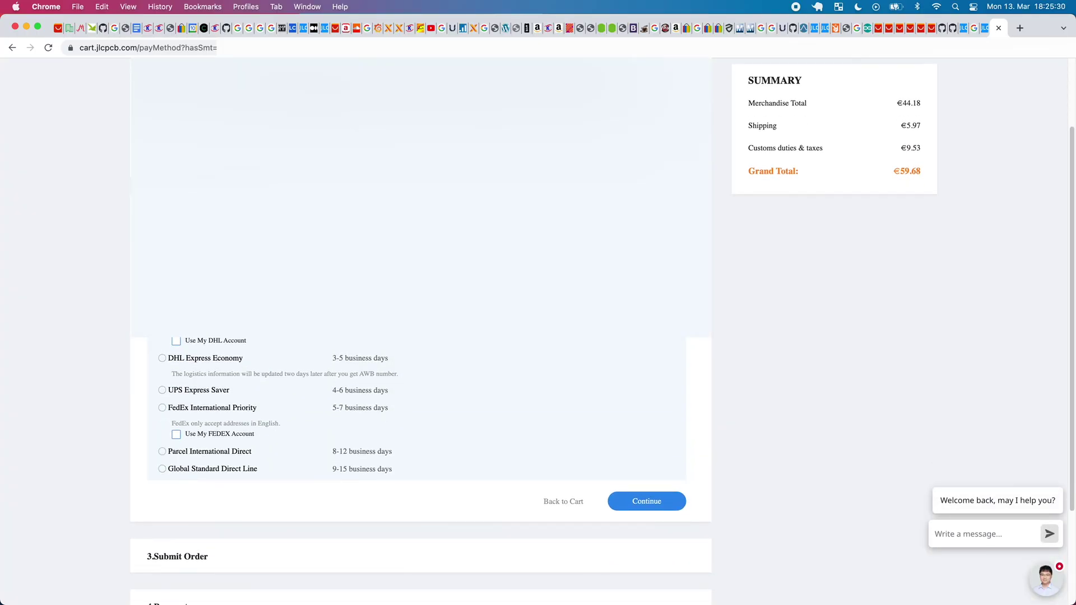
scroll(501, 371, down, 1)
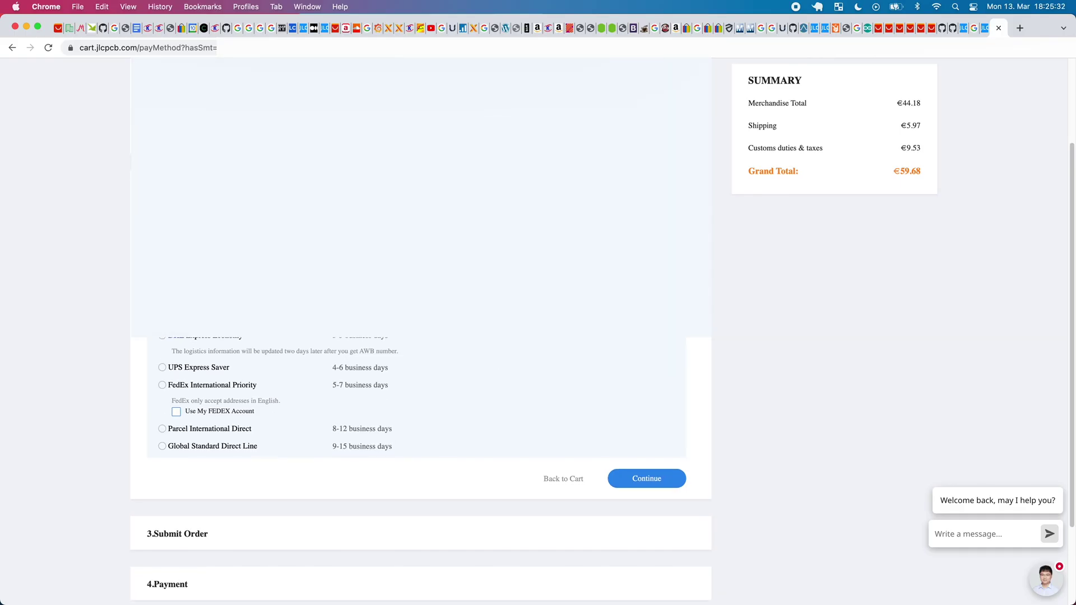
click(645, 478)
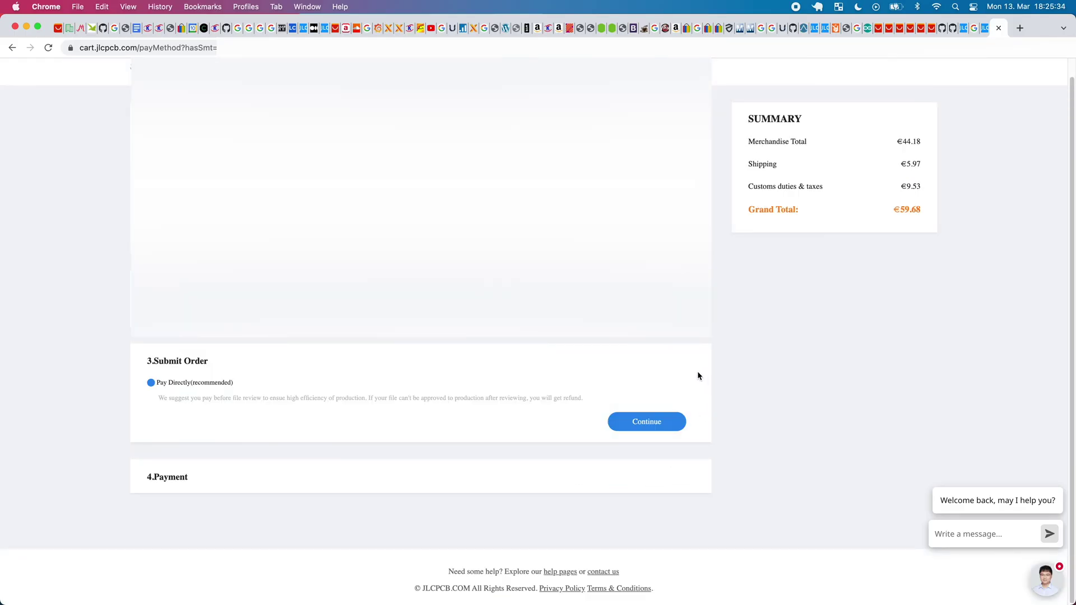
click(654, 427)
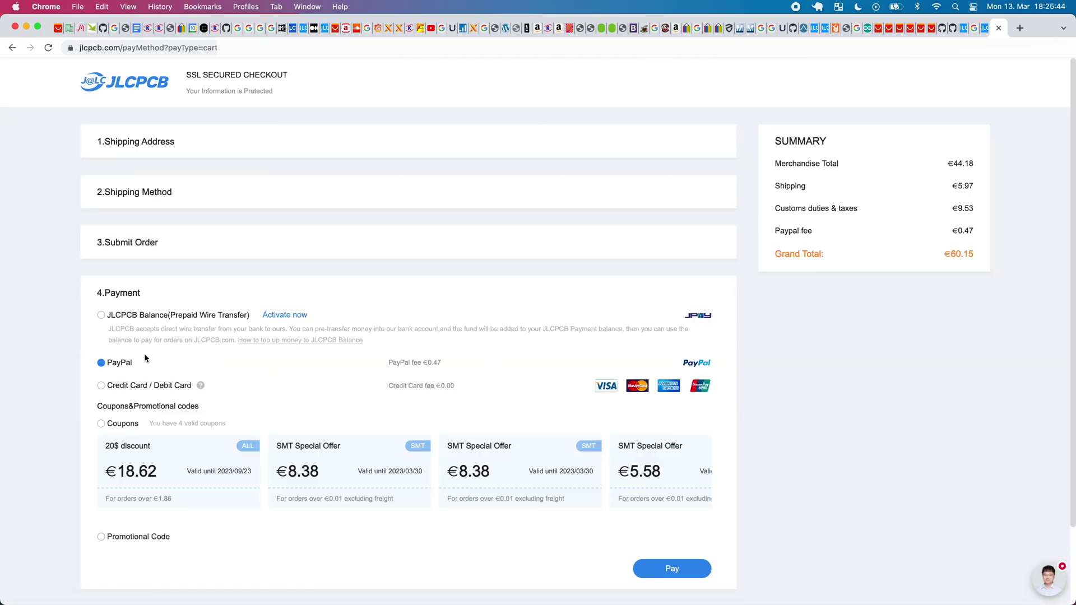
- Apply the 20$ discount coupon and choose Credit Card / Debit Card as the payment method
scroll(189, 399, down, 1)
click(126, 433)
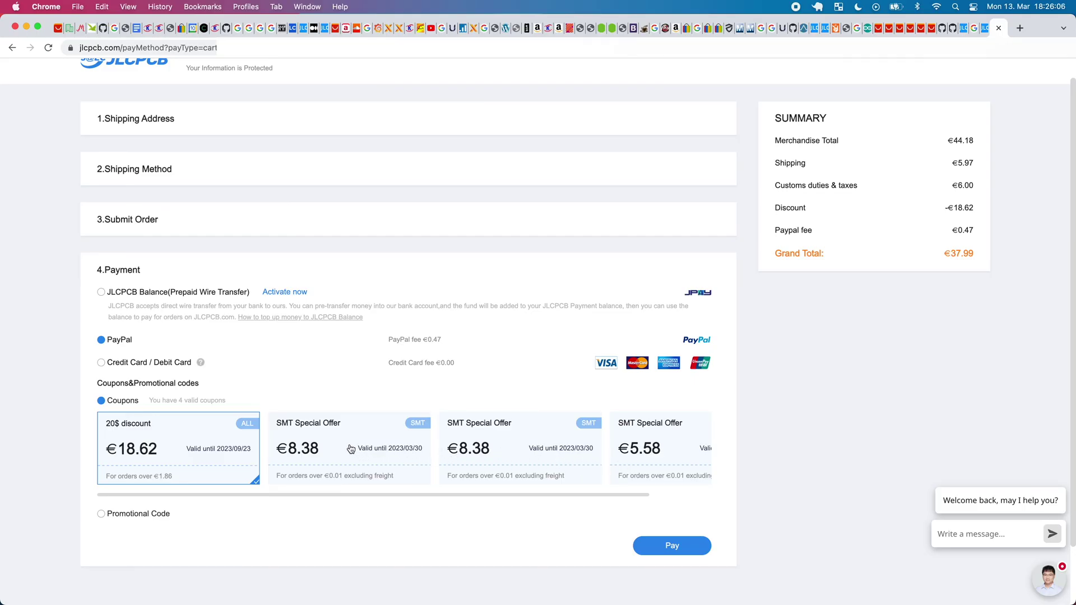
click(172, 365)
scroll(288, 376, down, 2)
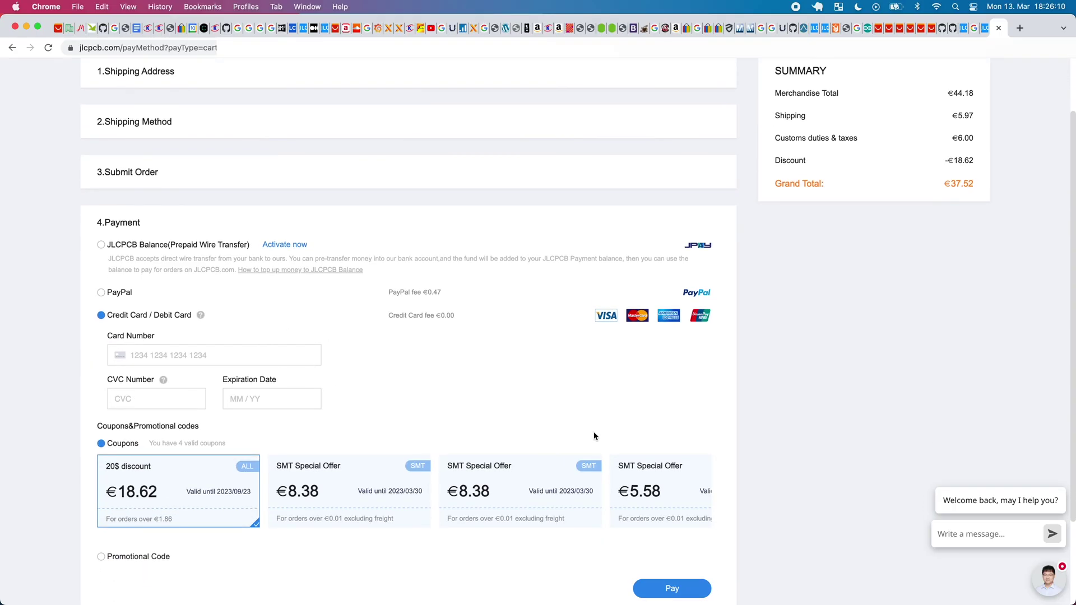
- Review the order summary, payment options and coupons on the checkout page
scroll(594, 436, down, 1)
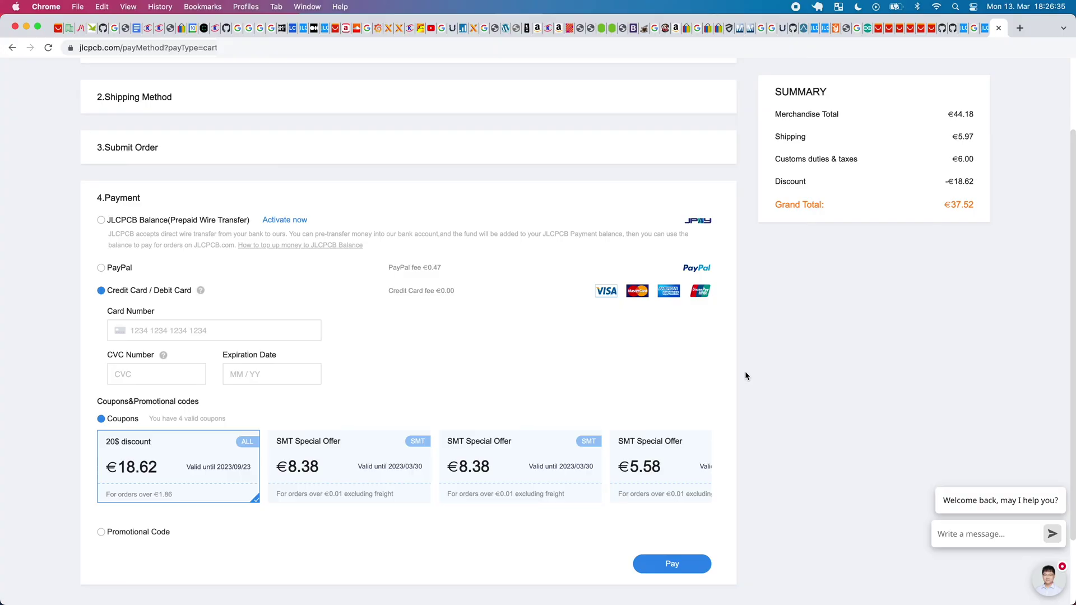
scroll(745, 376, up, 3)
scroll(745, 375, down, 5)
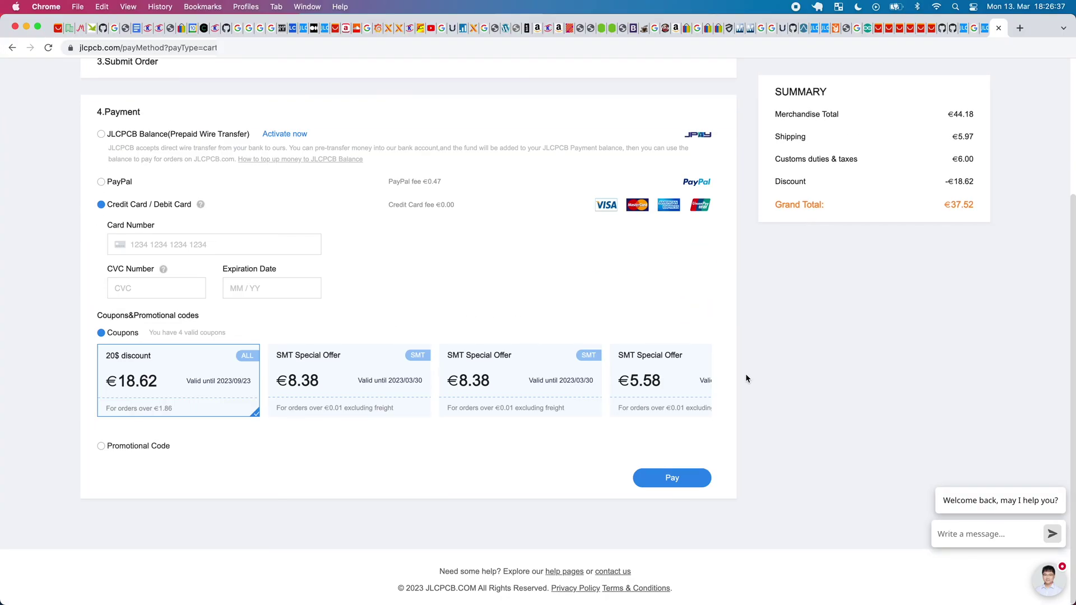
scroll(500, 193, up, 3)
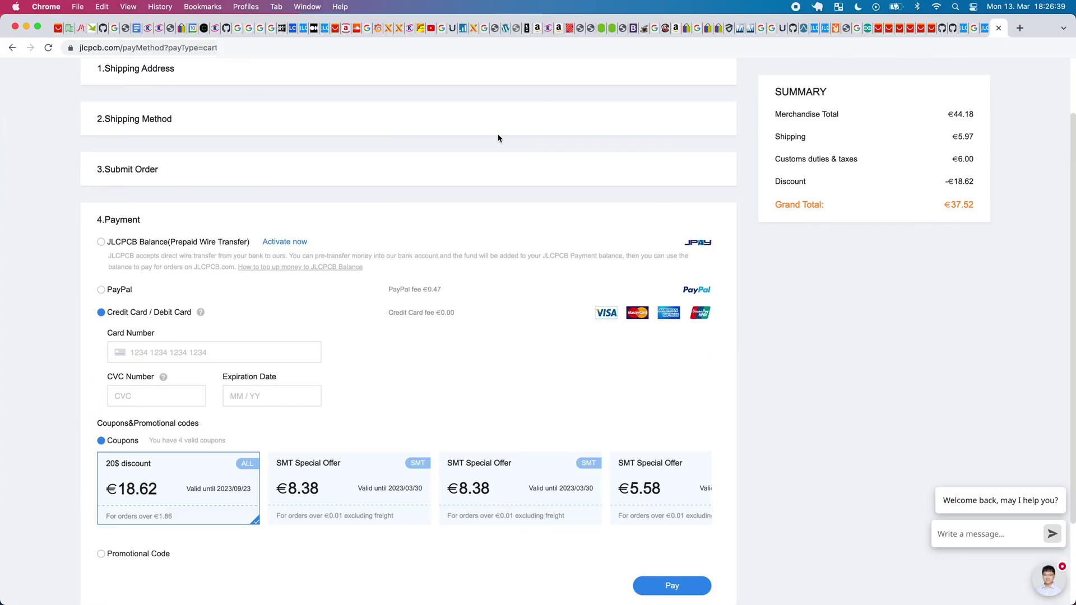
scroll(100, 141, up, 2)
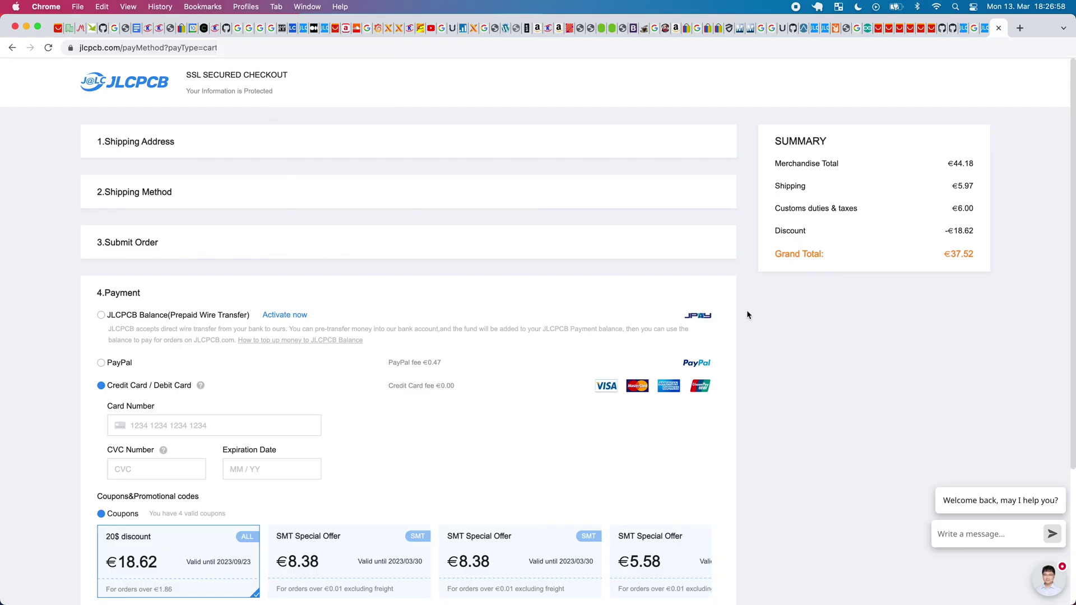
scroll(746, 315, down, 4)
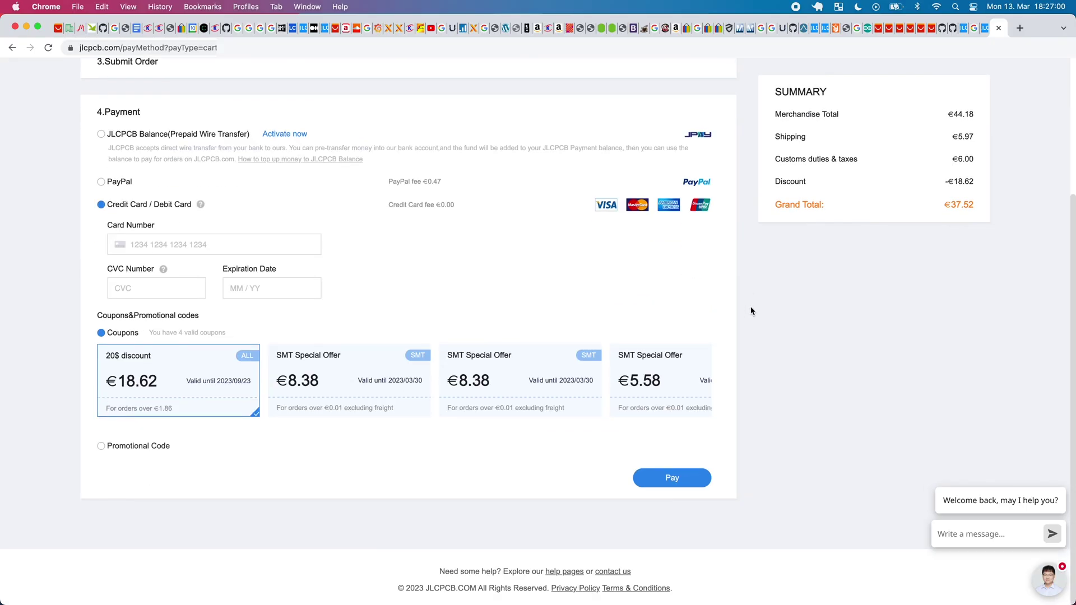
scroll(745, 323, down, 2)
scroll(745, 386, up, 3)
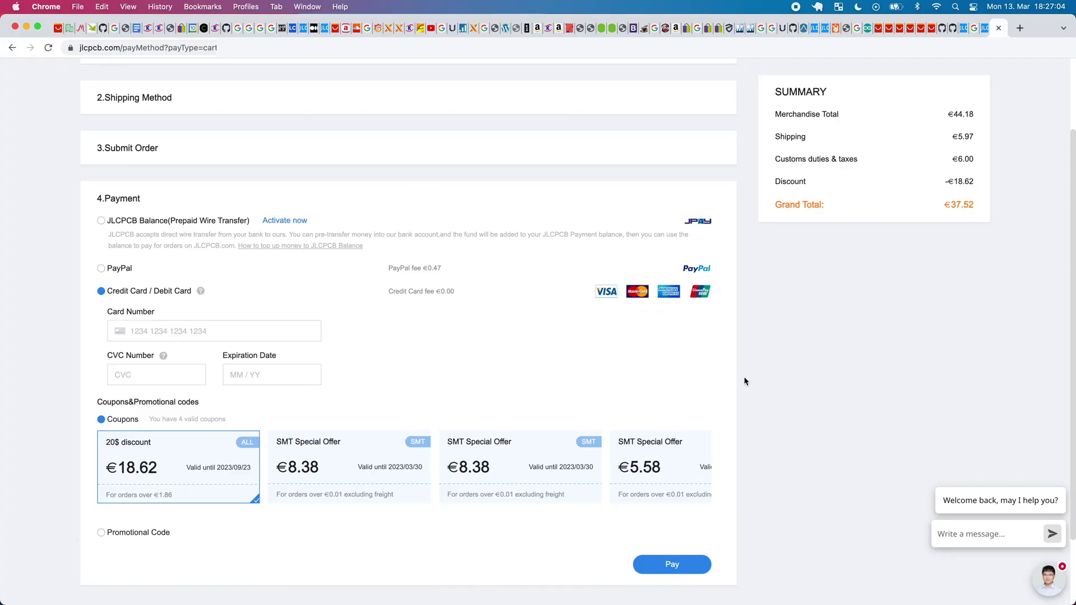
scroll(744, 381, up, 3)
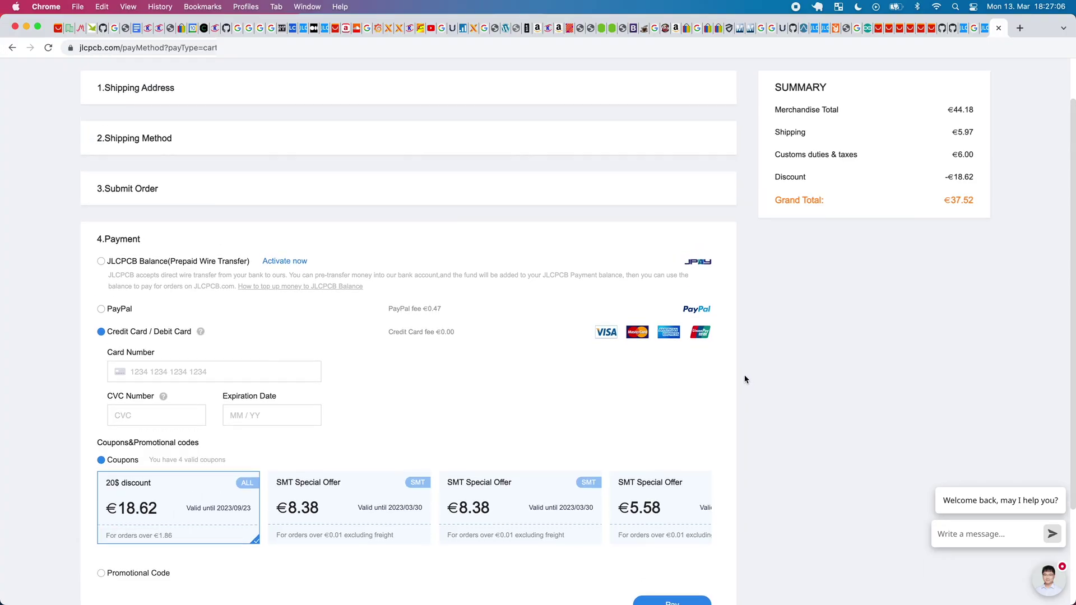